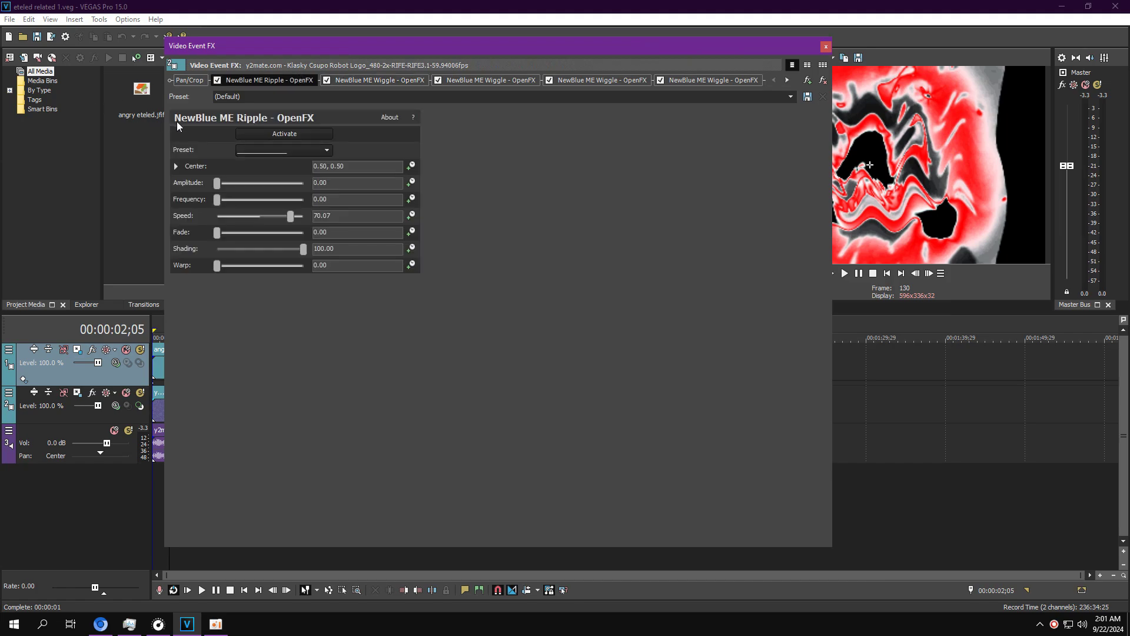
# Step: Widen the Video Event FX window and review the first video clip's Ripple, four Wiggle, Glint and Glow effects
pyautogui.moveTo(166, 125); pyautogui.dragTo(70, 130)
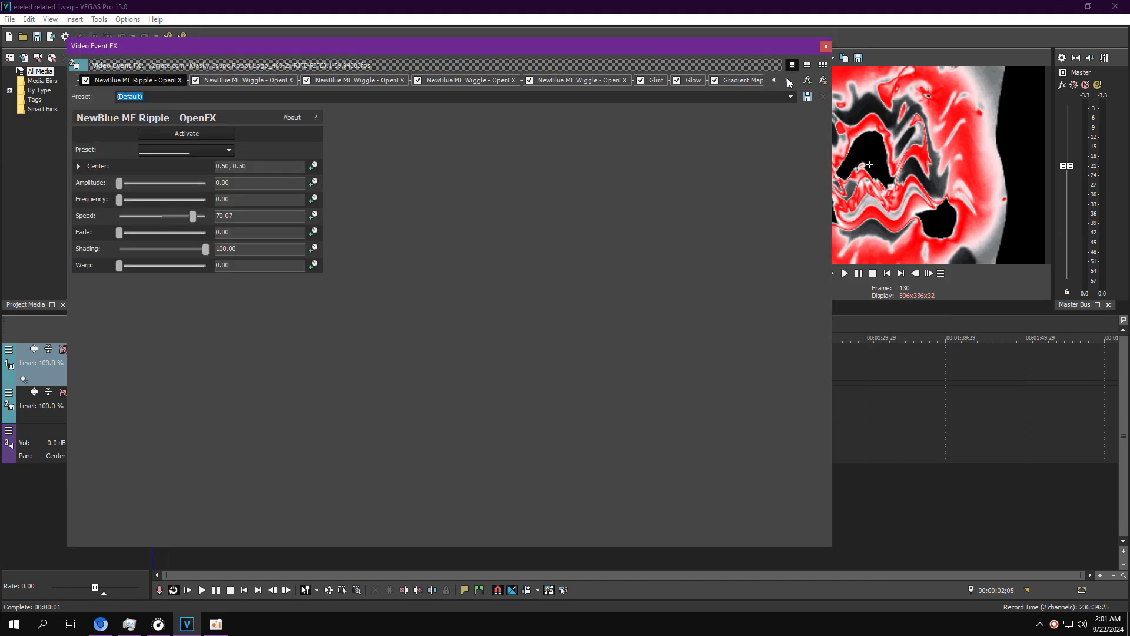
pyautogui.moveTo(837, 125); pyautogui.dragTo(993, 125)
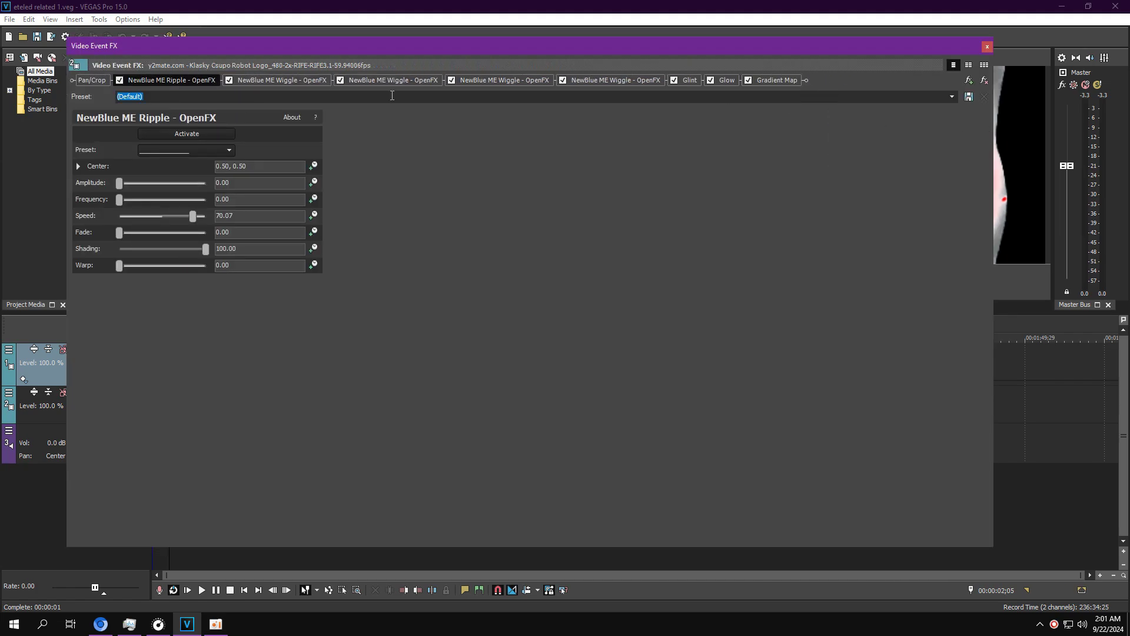
pyautogui.click(259, 79)
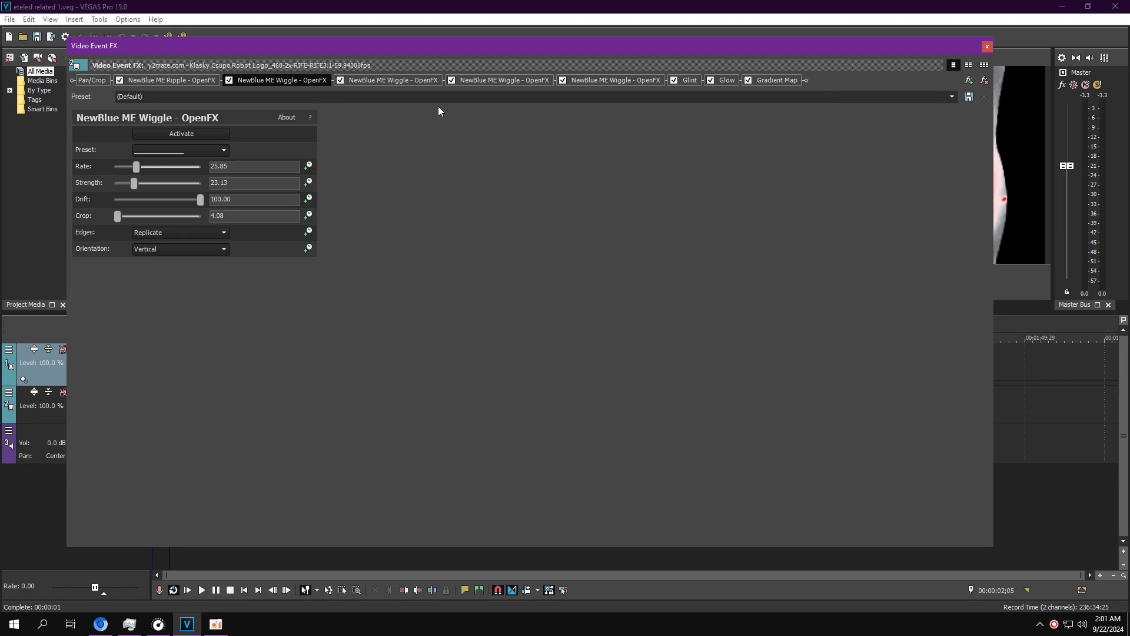
pyautogui.click(412, 84)
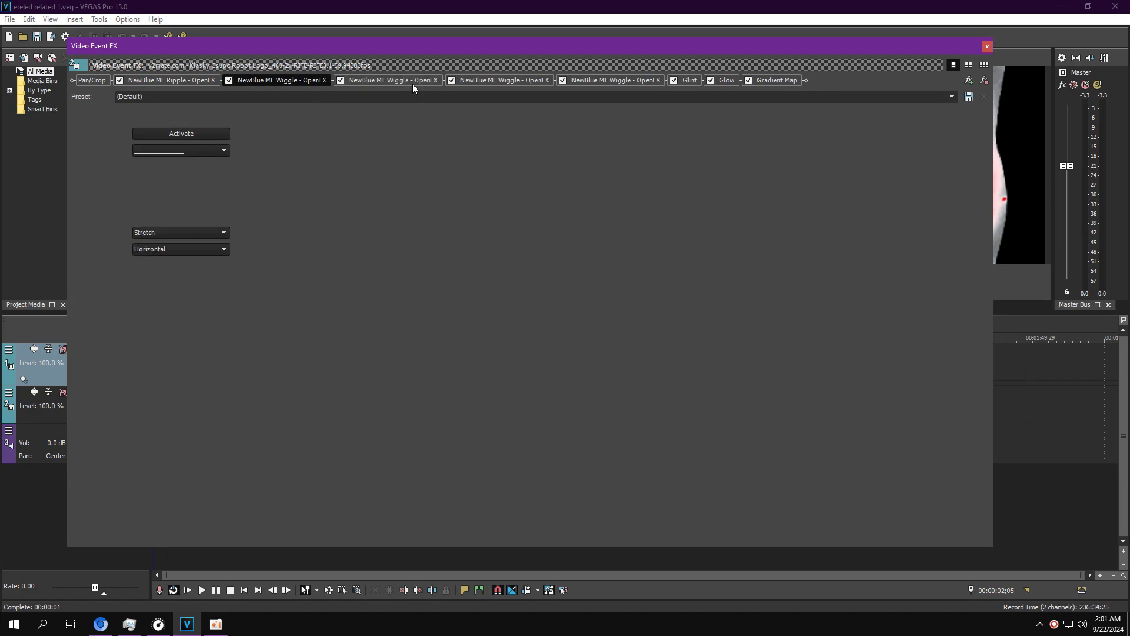
pyautogui.click(503, 80)
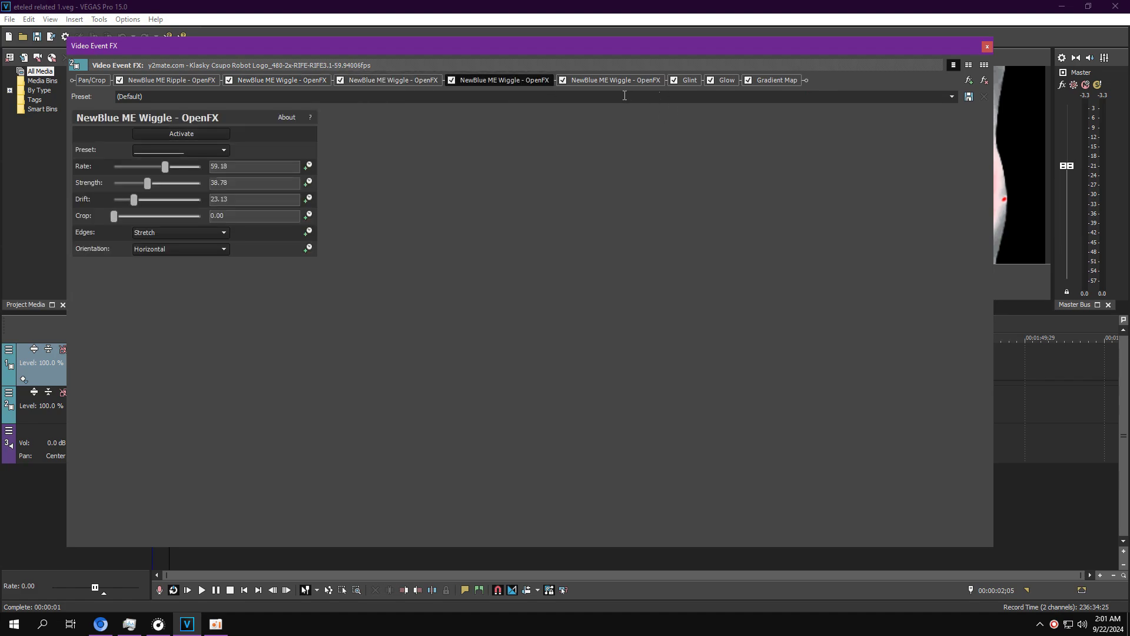
pyautogui.click(637, 83)
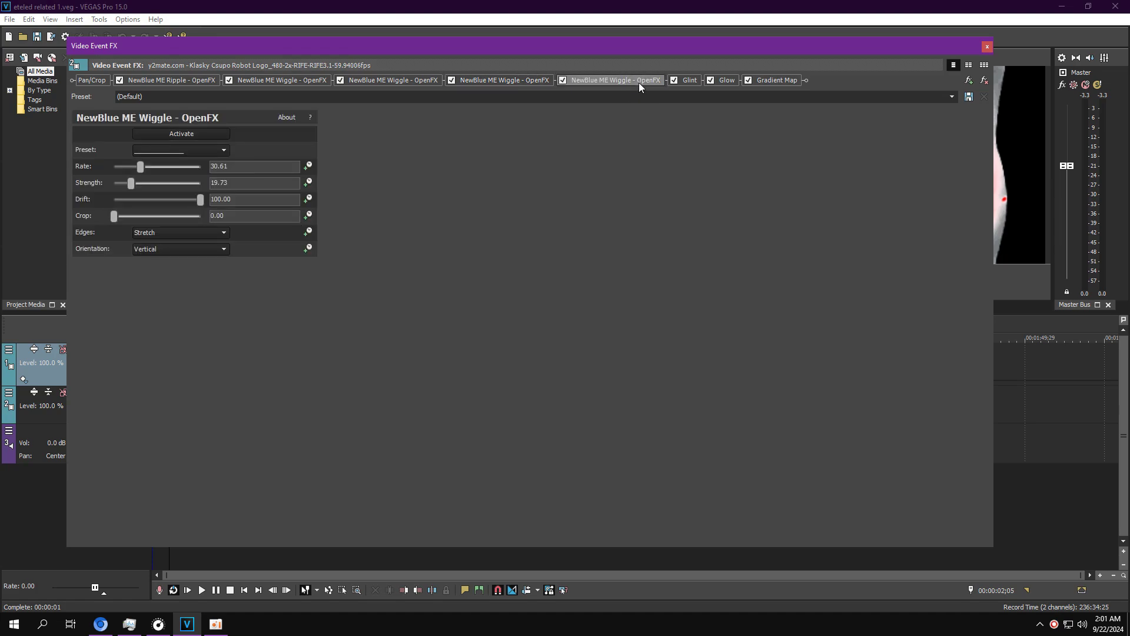
pyautogui.click(690, 80)
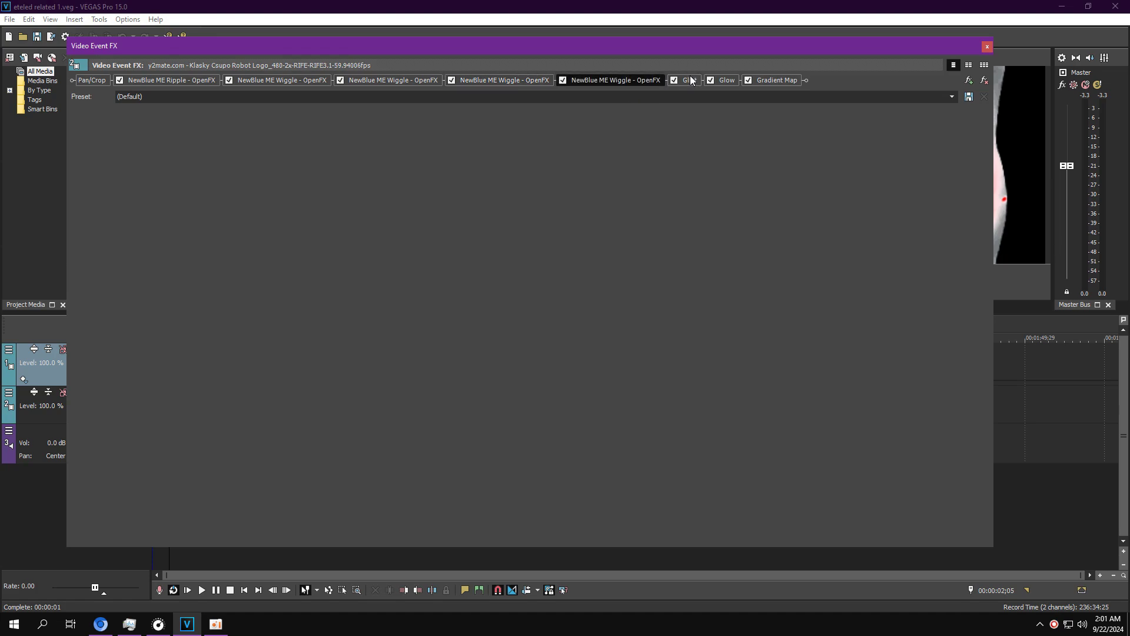
pyautogui.click(723, 80)
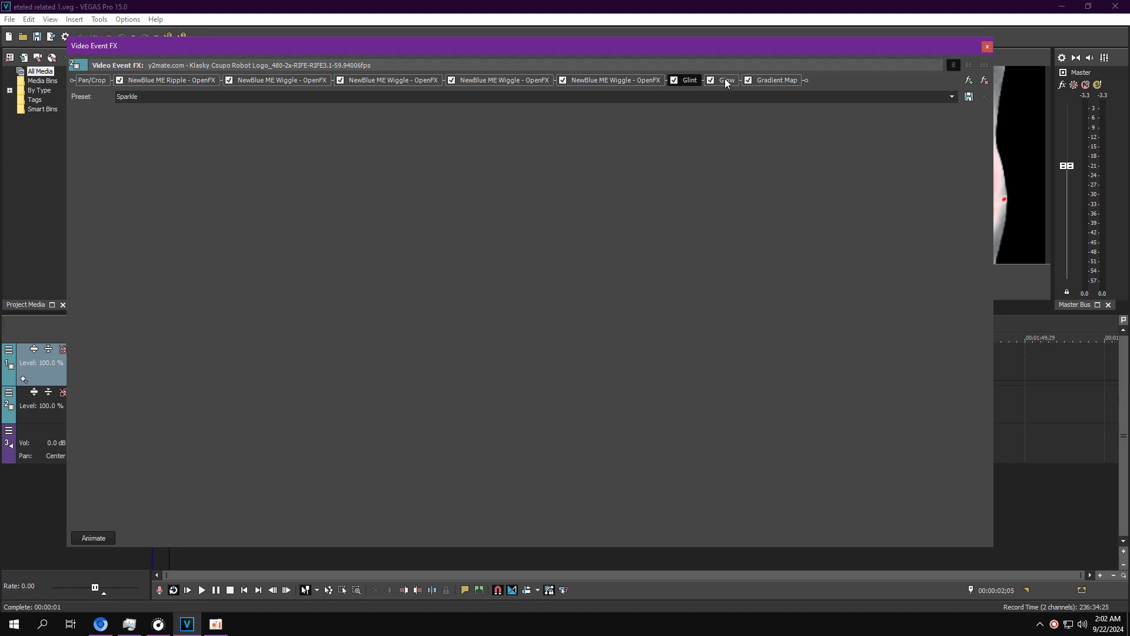
# Step: Examine the color of each control point in the first clip's Gradient Map effect, and close the effects window
pyautogui.click(778, 80)
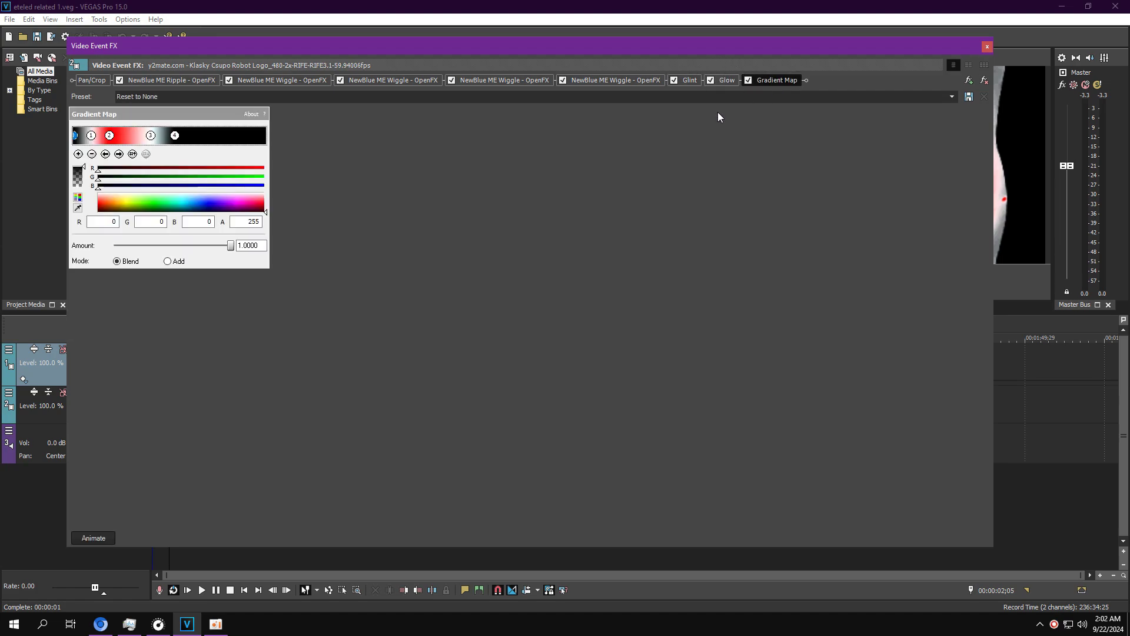
pyautogui.click(118, 154)
pyautogui.click(118, 154)
pyautogui.click(119, 154)
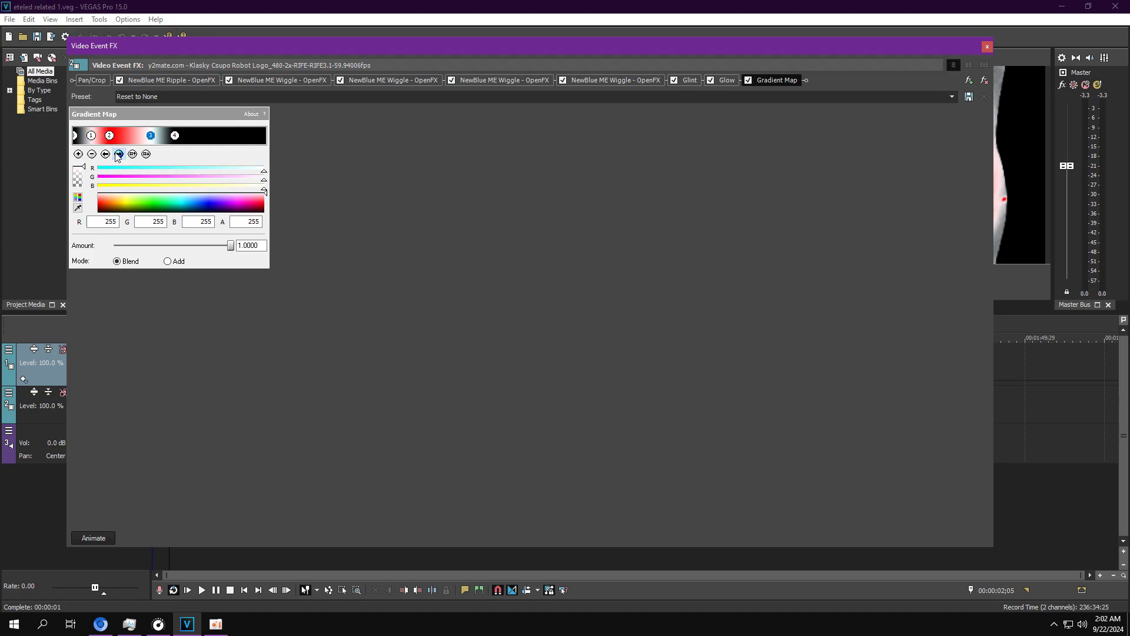
pyautogui.click(118, 154)
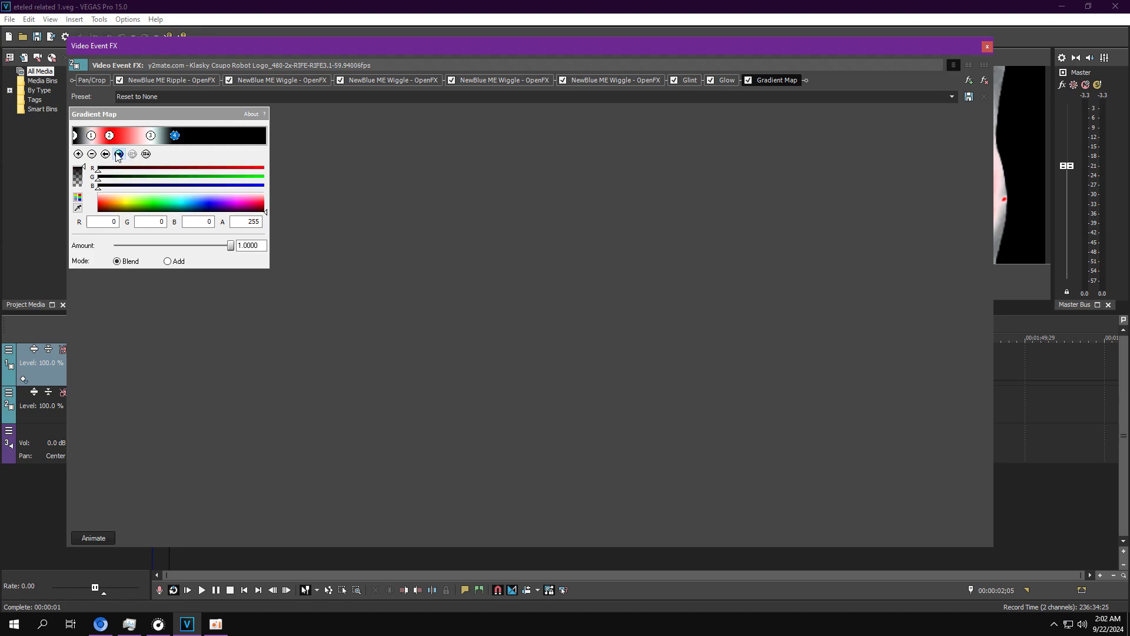
pyautogui.click(987, 47)
# Step: Review the first audio clip's MADRING, Metallurgy, ExpressFX Delay, VOCOTRON and IL Vocodex effects, and close the effects window
pyautogui.click(180, 430)
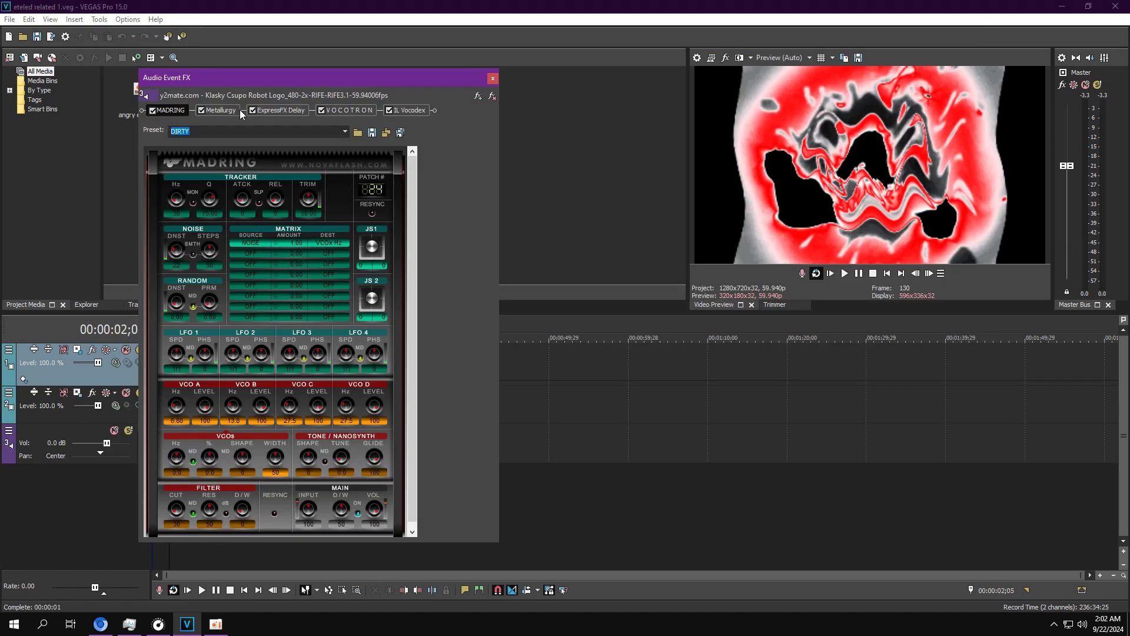
pyautogui.click(224, 112)
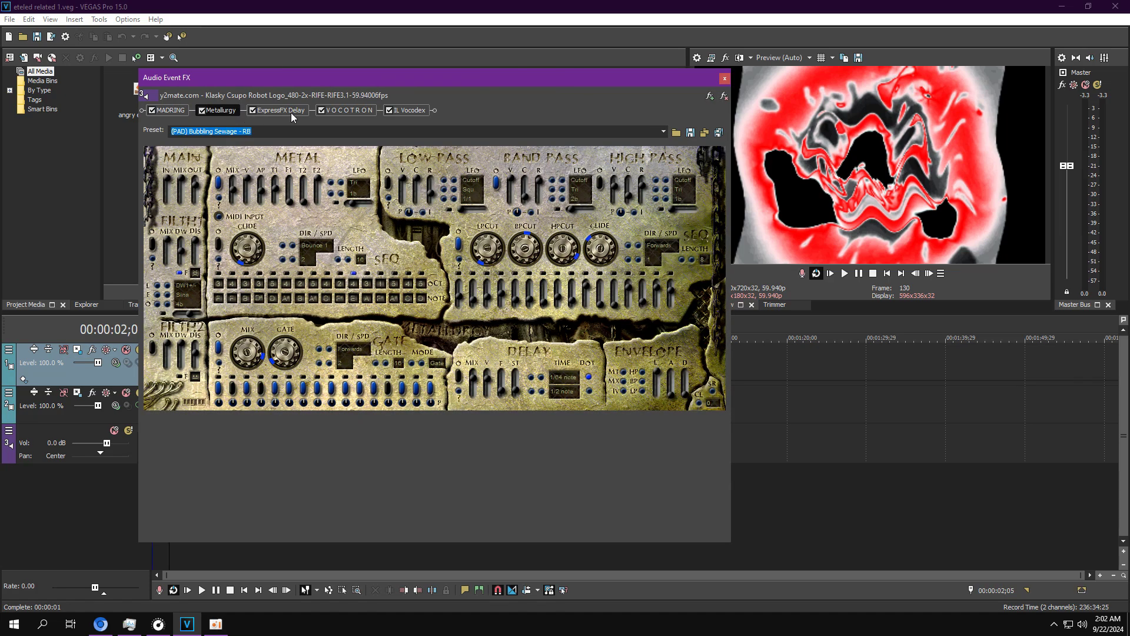
pyautogui.click(290, 112)
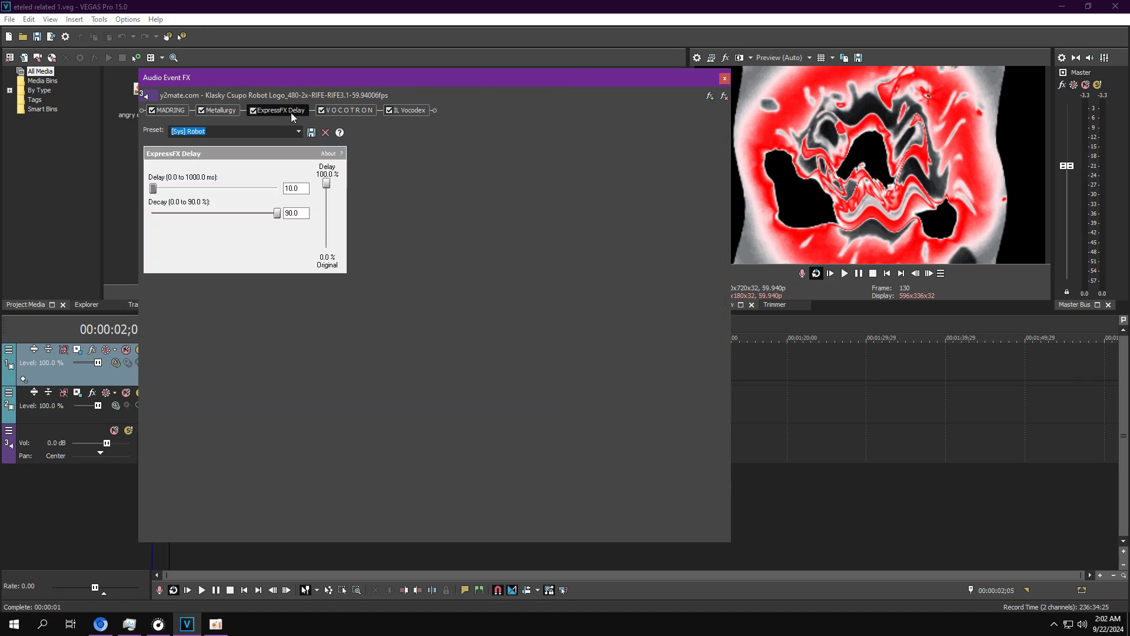
pyautogui.click(339, 111)
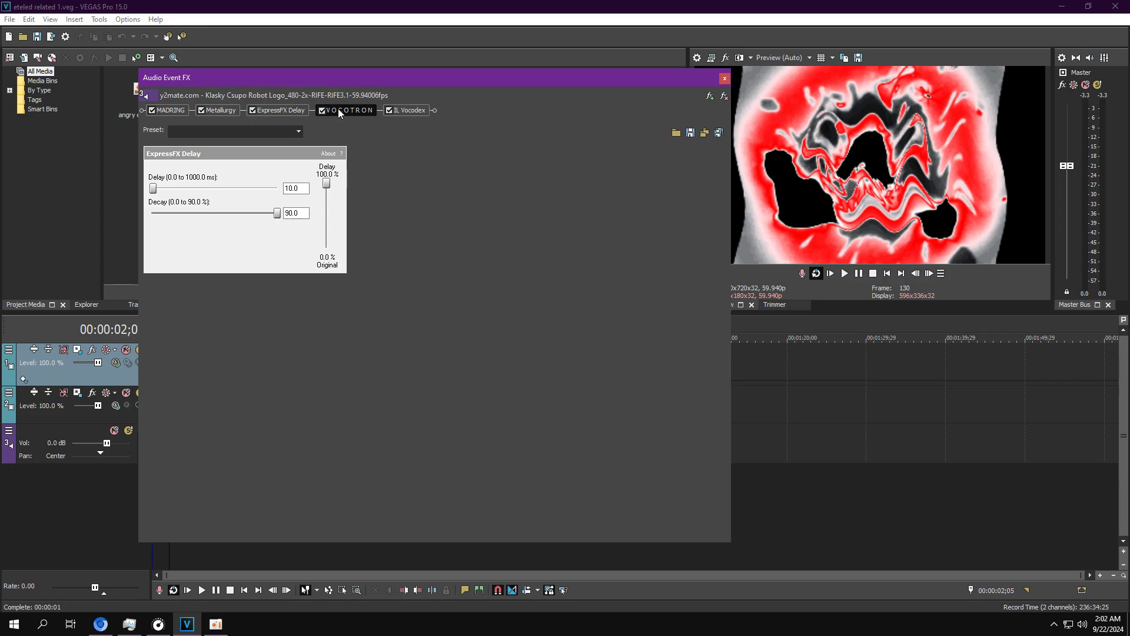
pyautogui.click(400, 113)
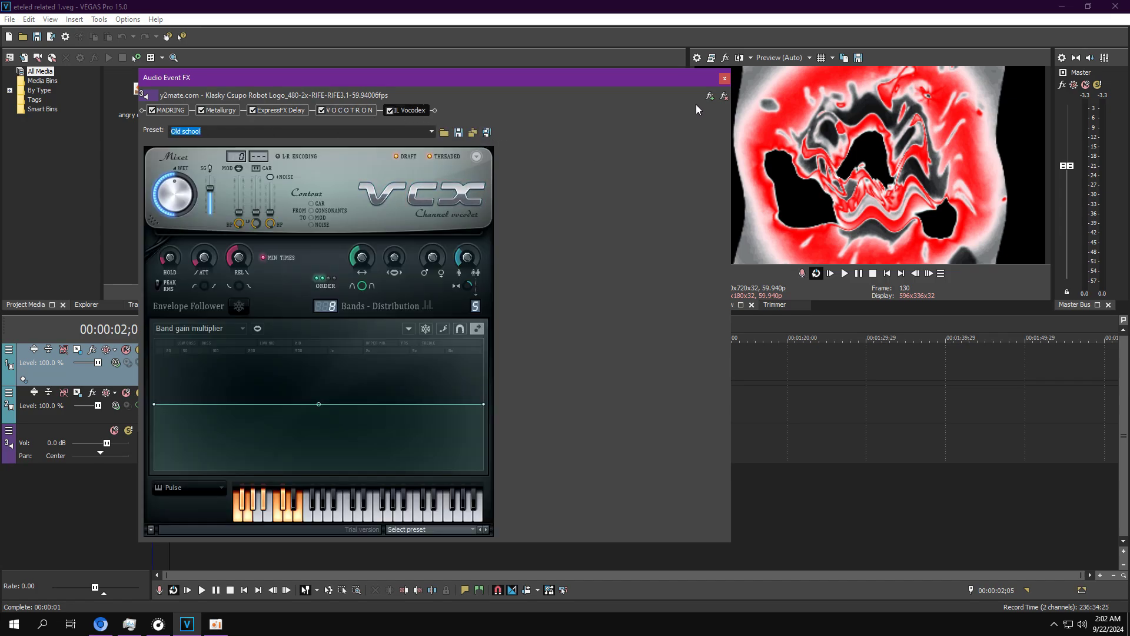
pyautogui.click(725, 79)
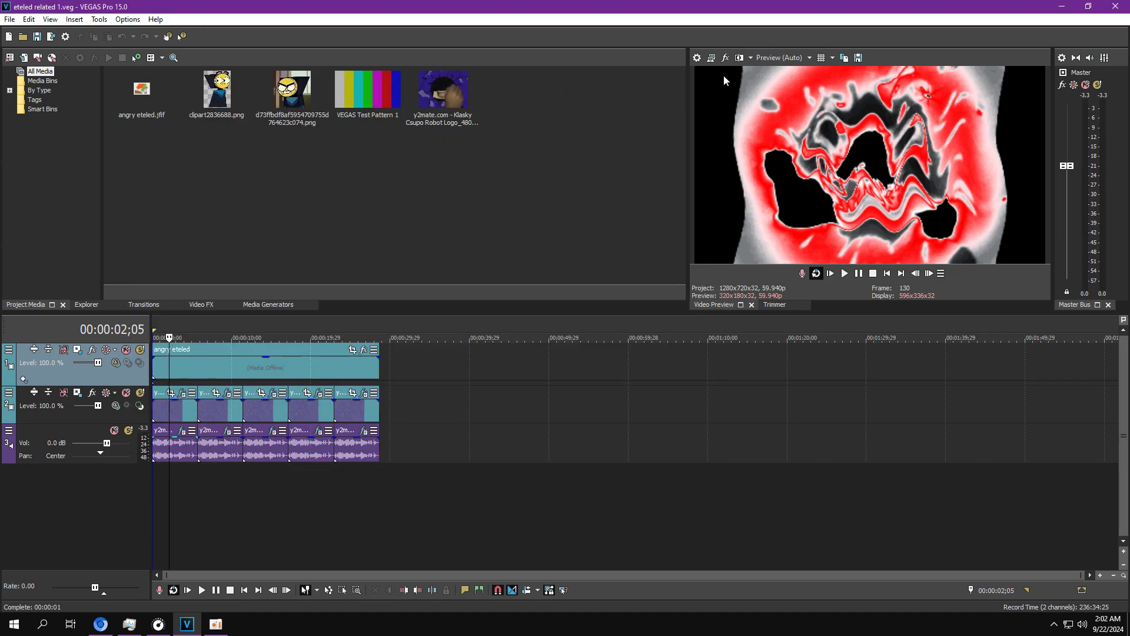
# Step: Play back the first clip, move the loop region to the second clip and pause playback inside it
pyautogui.doubleClick(203, 418)
pyautogui.click(843, 274)
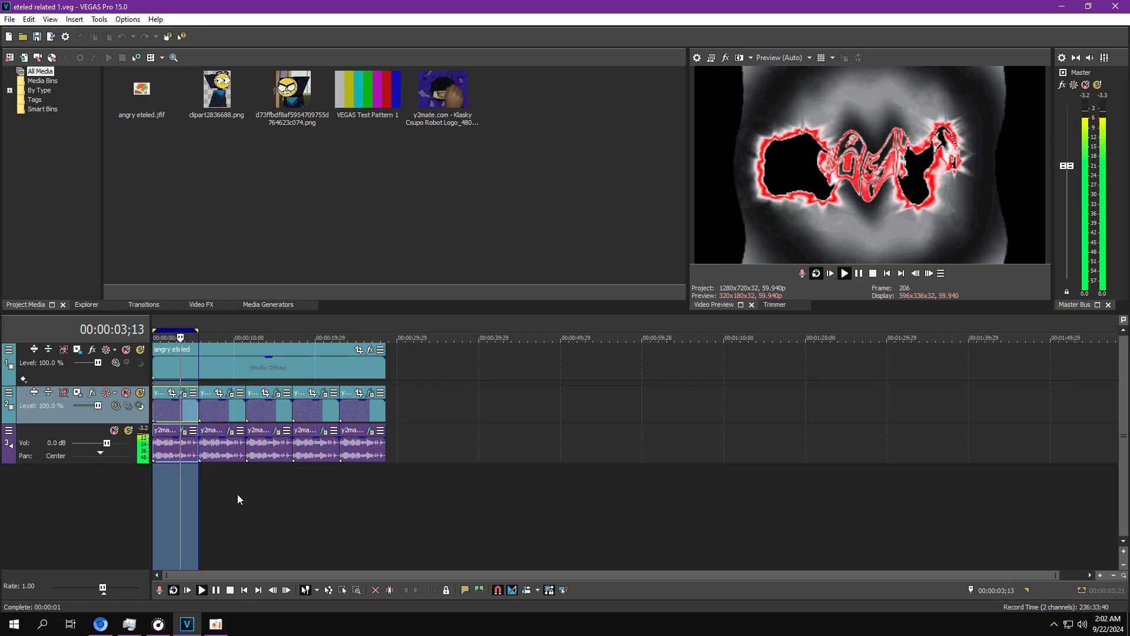
pyautogui.doubleClick(222, 414)
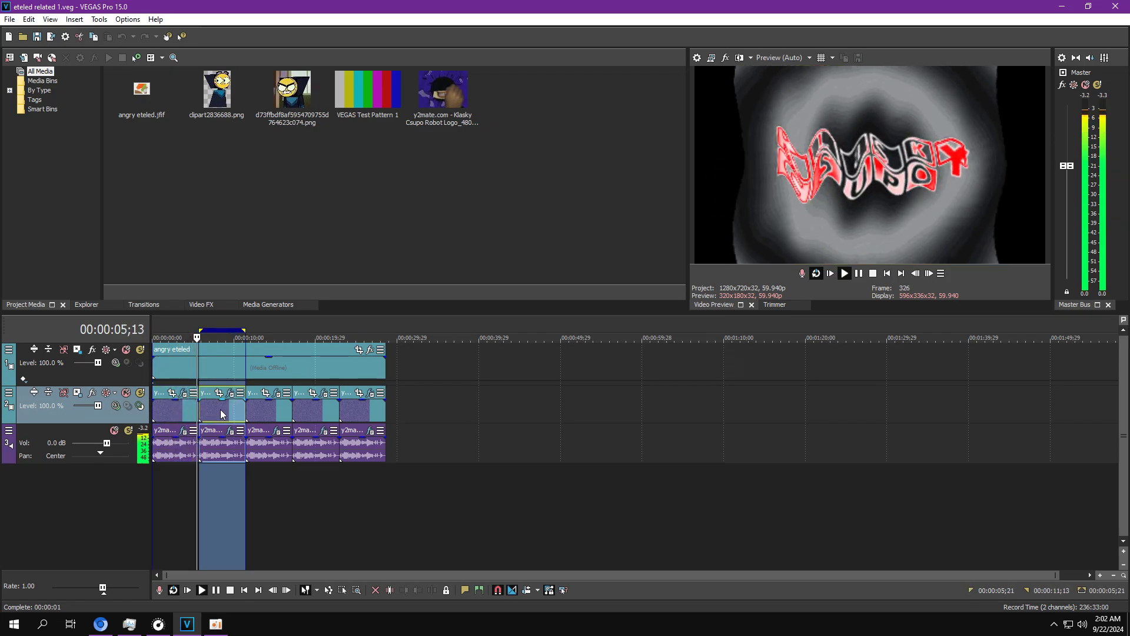
pyautogui.click(859, 273)
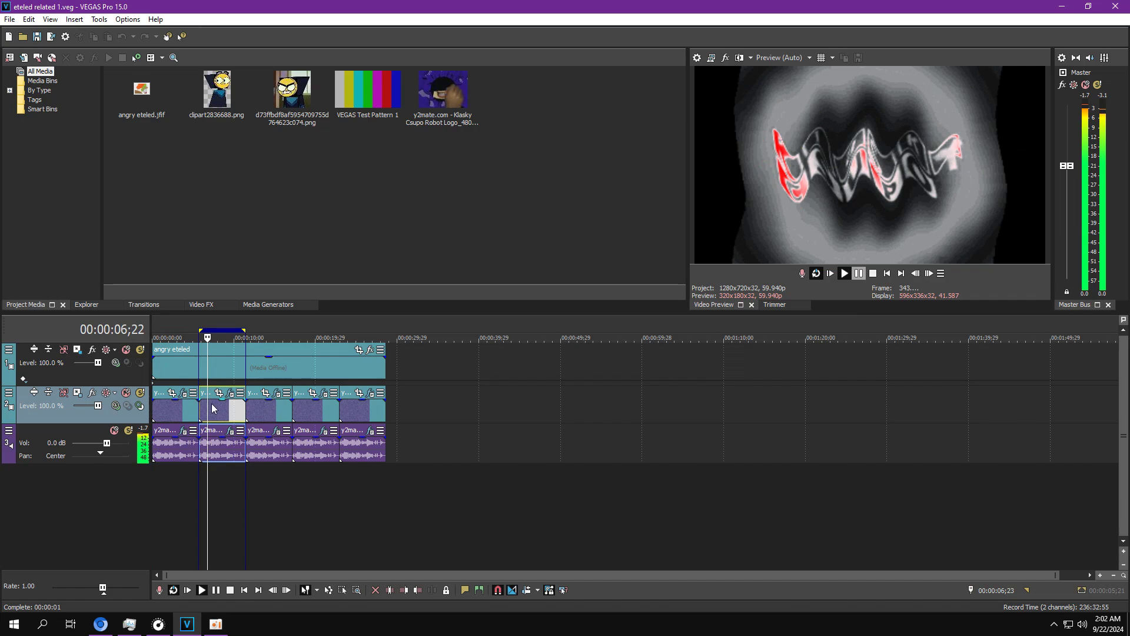
# Step: Review the second video clip's Color Curves, Light Rays, Gradient Map, TV Simulator and S_Cartoon settings, and close the effects window
pyautogui.click(231, 393)
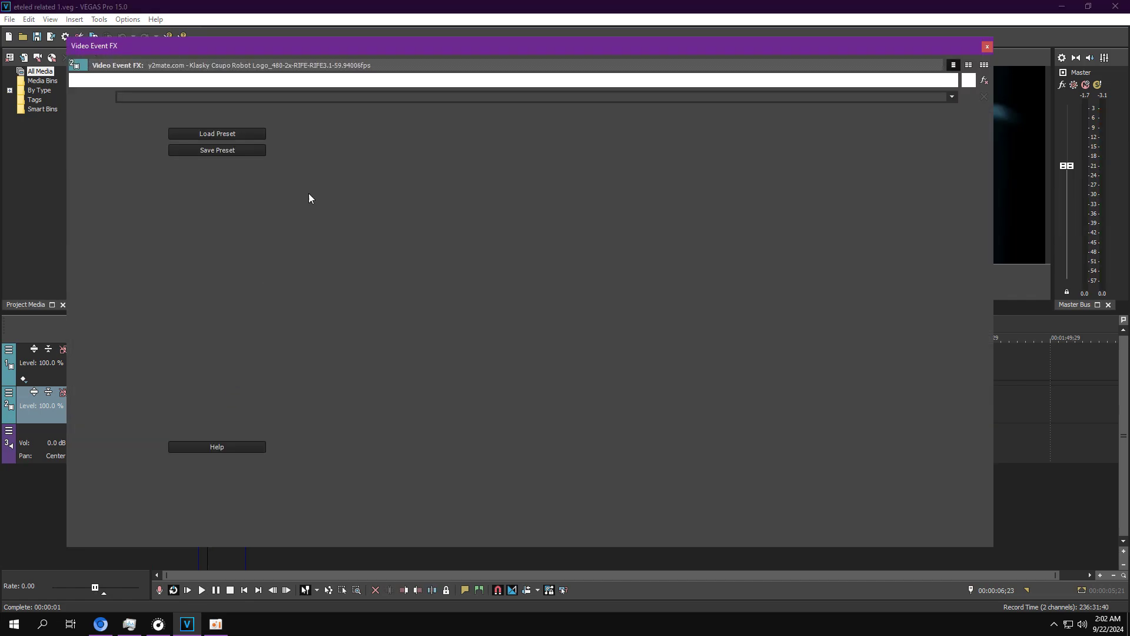
pyautogui.click(167, 80)
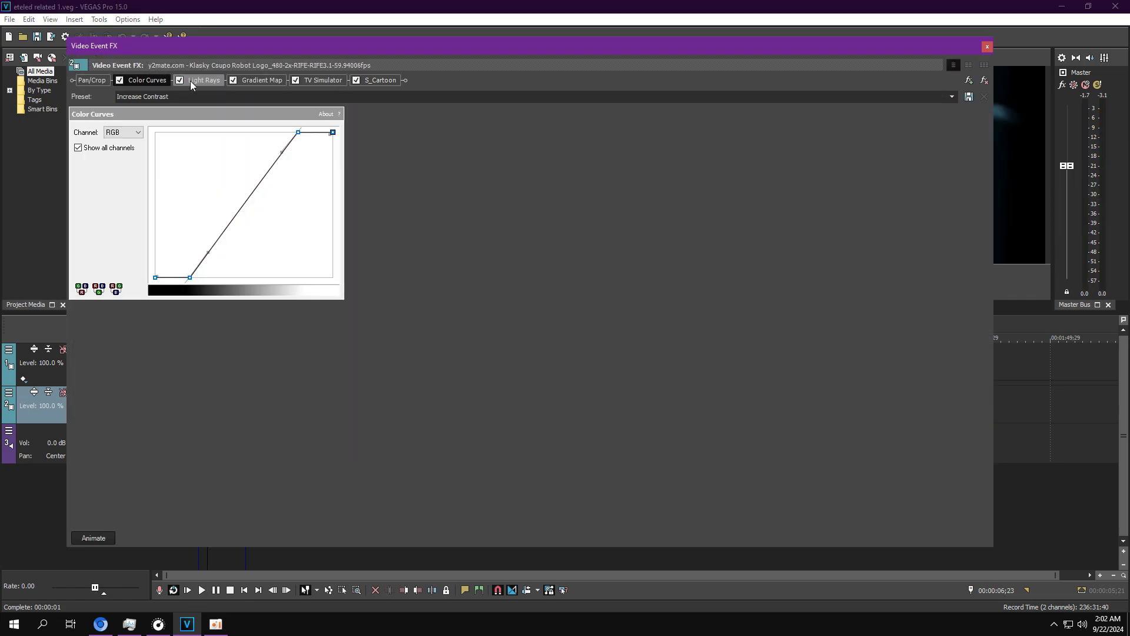
pyautogui.click(189, 80)
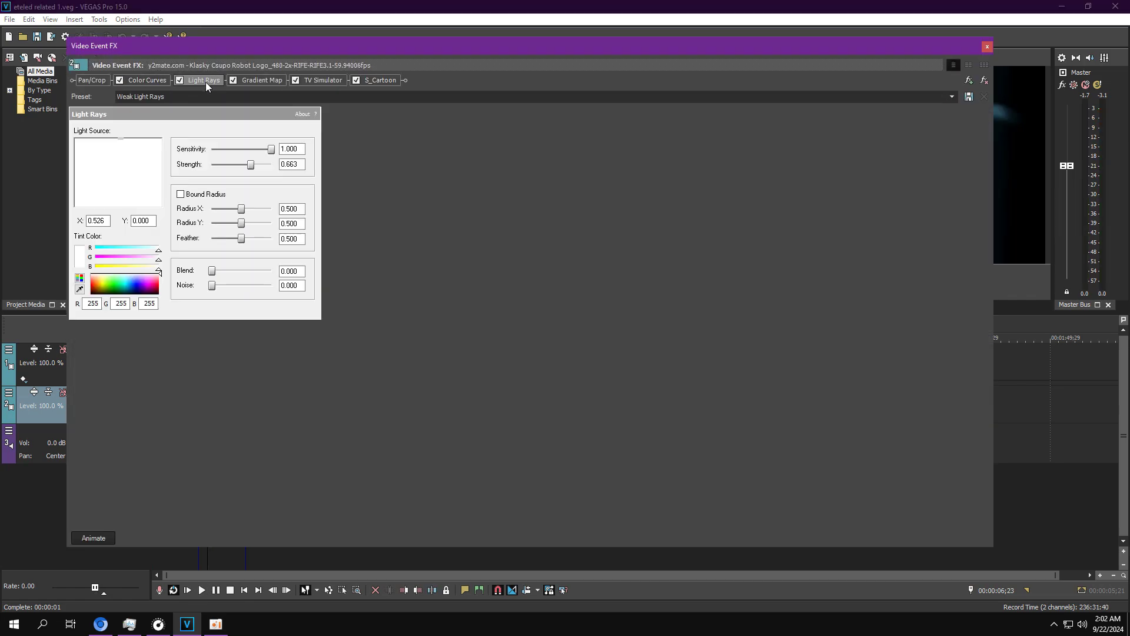
pyautogui.click(260, 86)
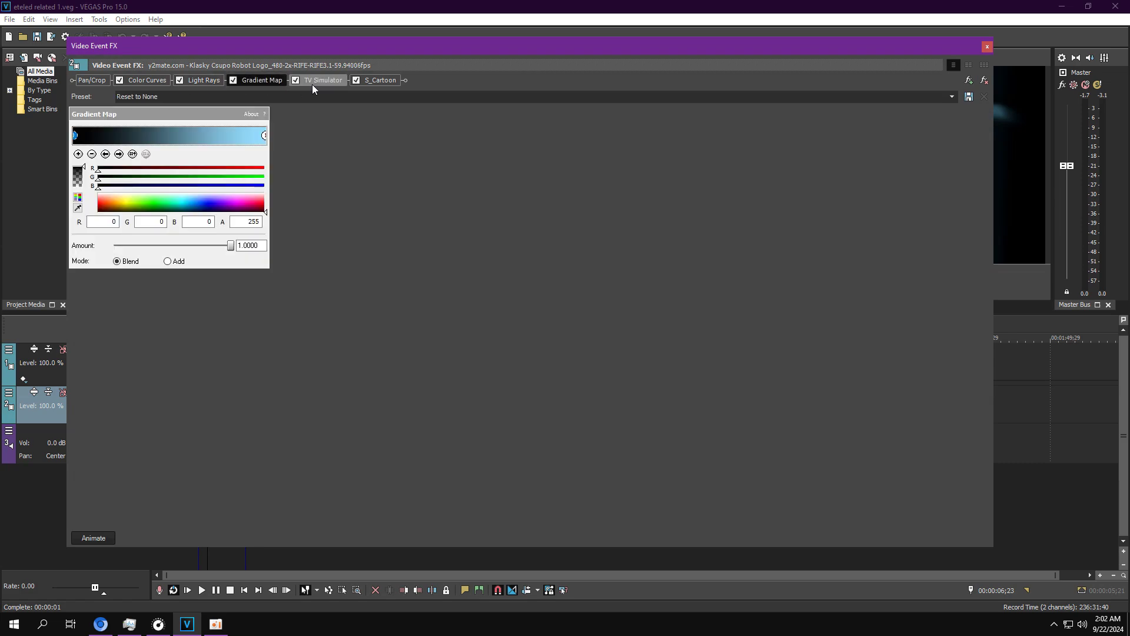
pyautogui.click(264, 136)
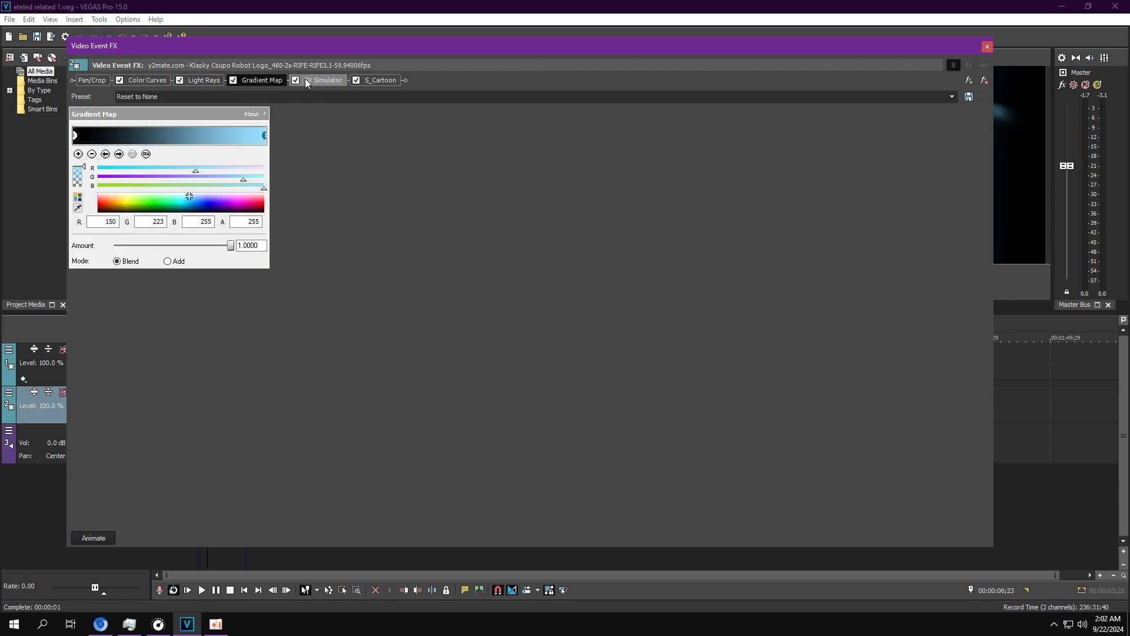
pyautogui.click(321, 81)
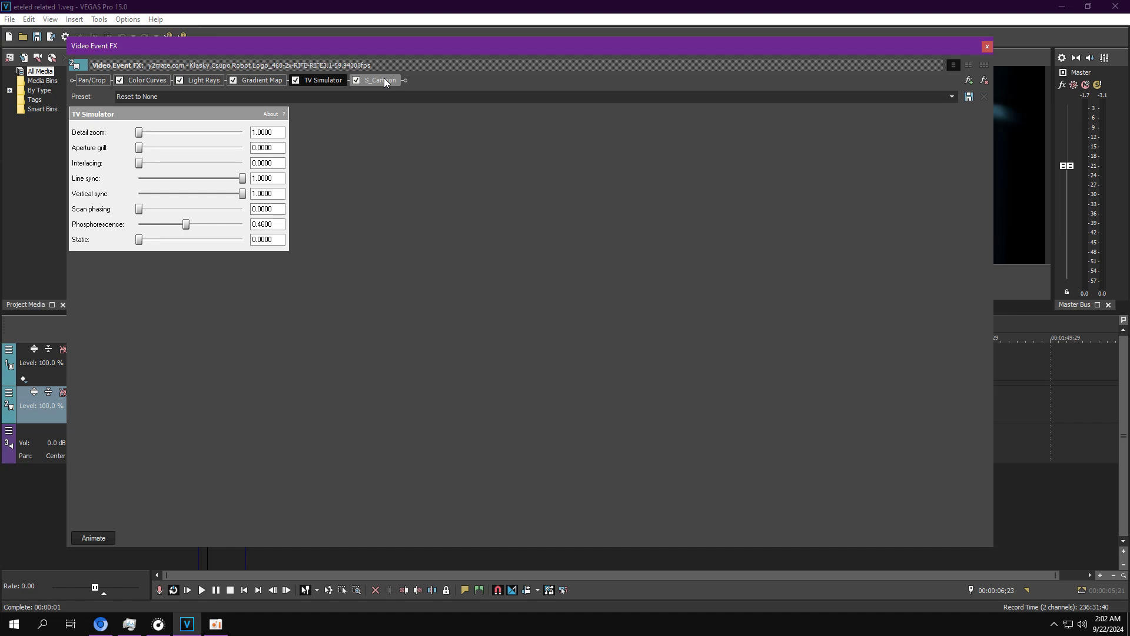
pyautogui.click(384, 81)
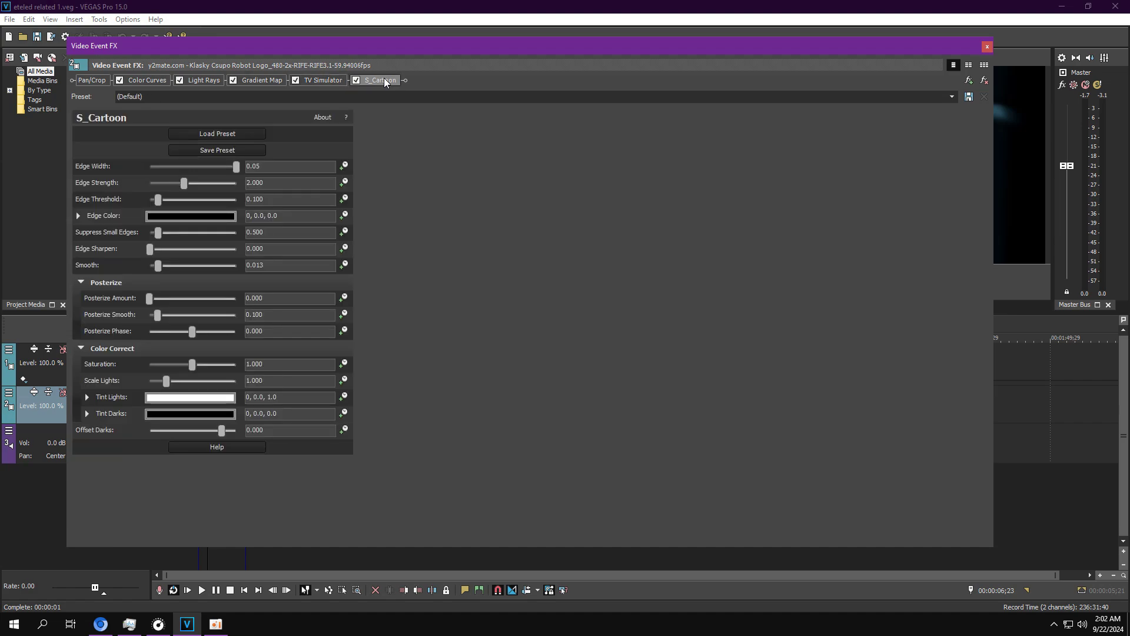
pyautogui.click(987, 47)
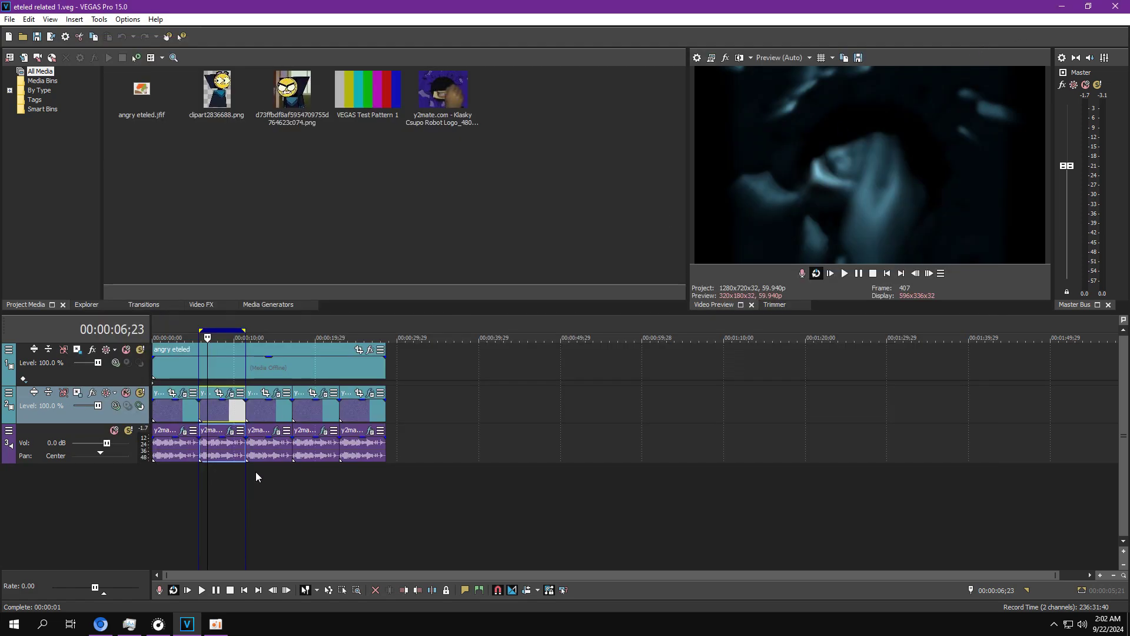
# Step: Review the second audio clip's two IL Vocodex, two Pitch Shift and ExpressFX Reverb effects, and close the effects window
pyautogui.click(230, 430)
pyautogui.click(187, 108)
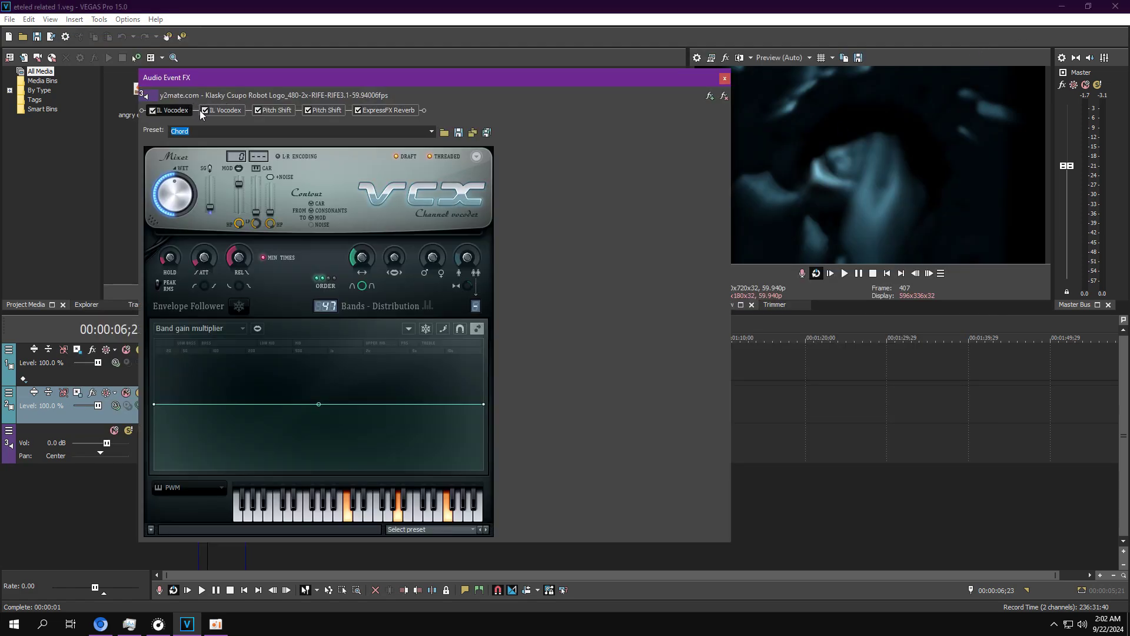
pyautogui.click(220, 111)
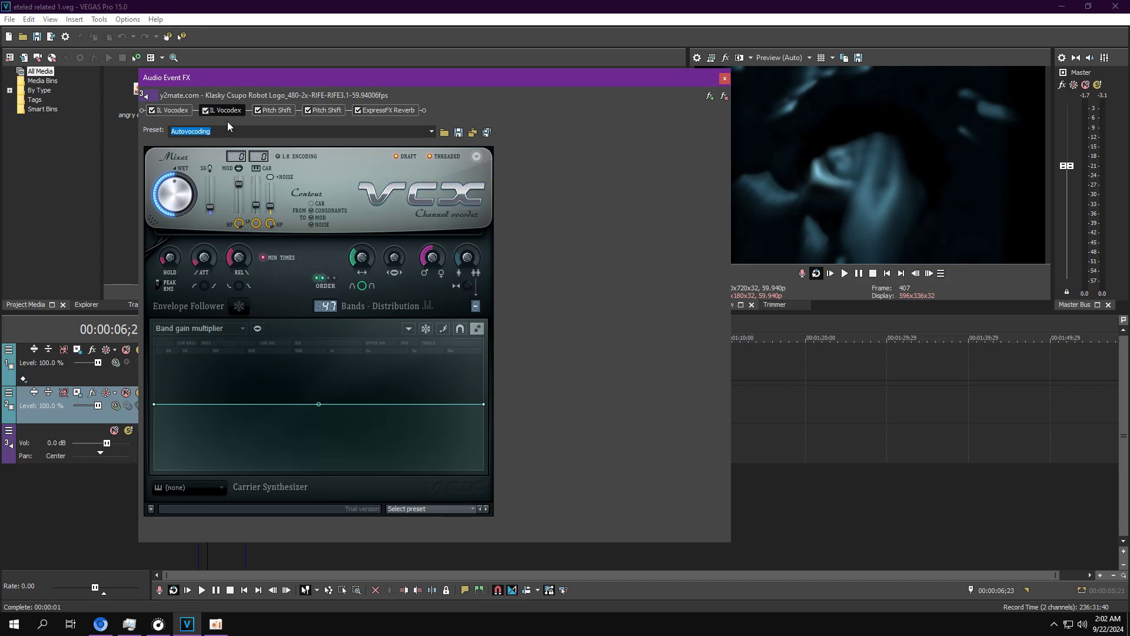
pyautogui.click(280, 111)
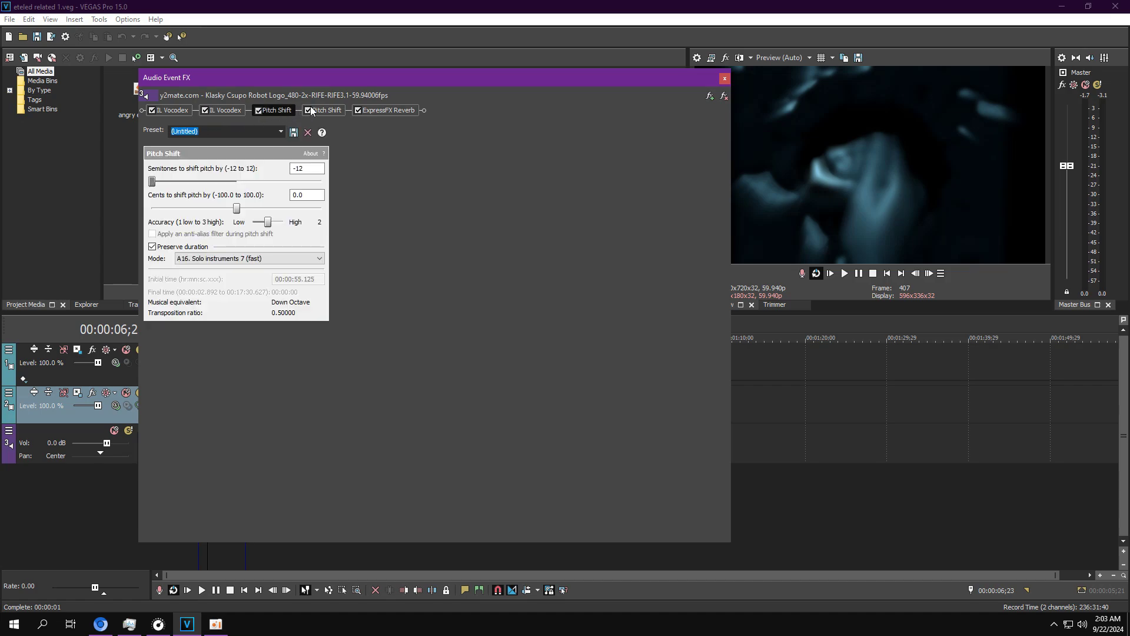
pyautogui.click(331, 111)
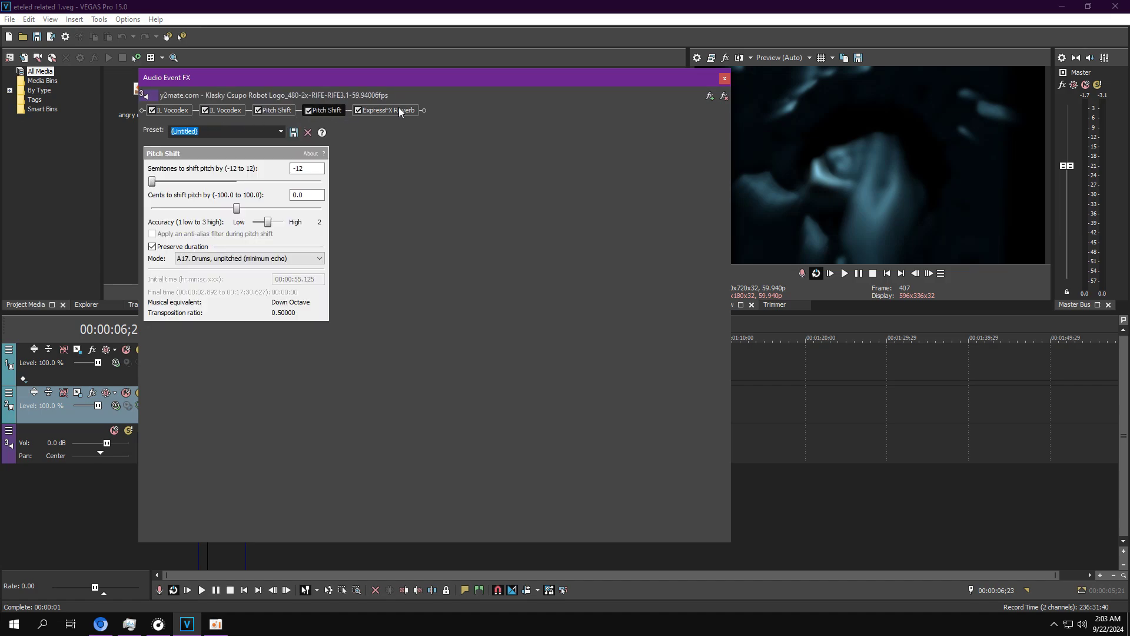
pyautogui.click(401, 111)
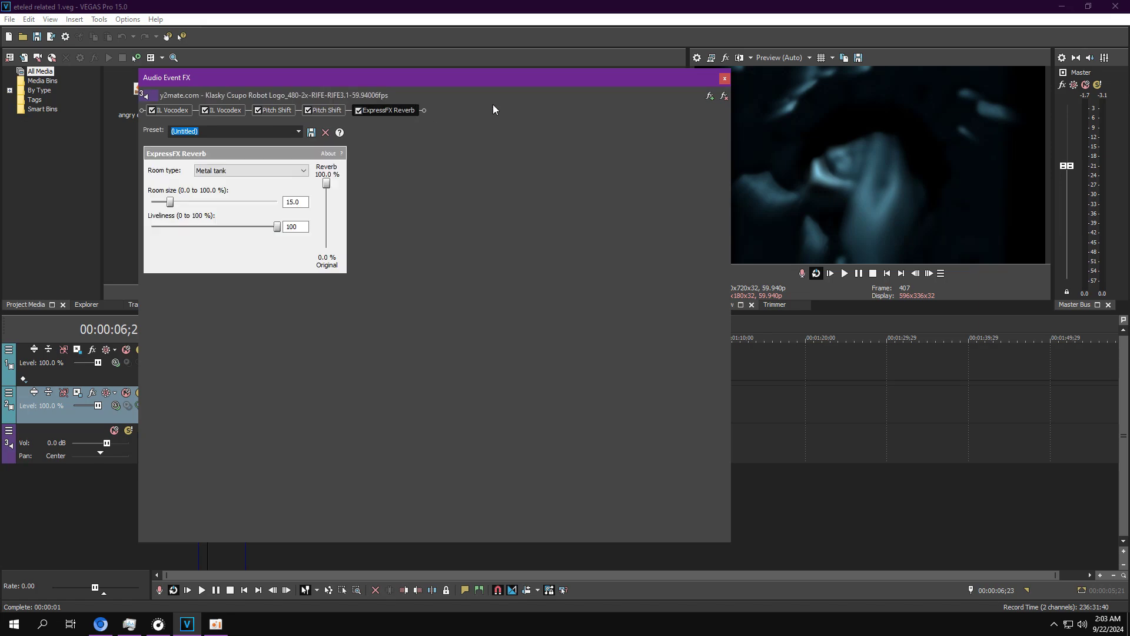
pyautogui.click(724, 80)
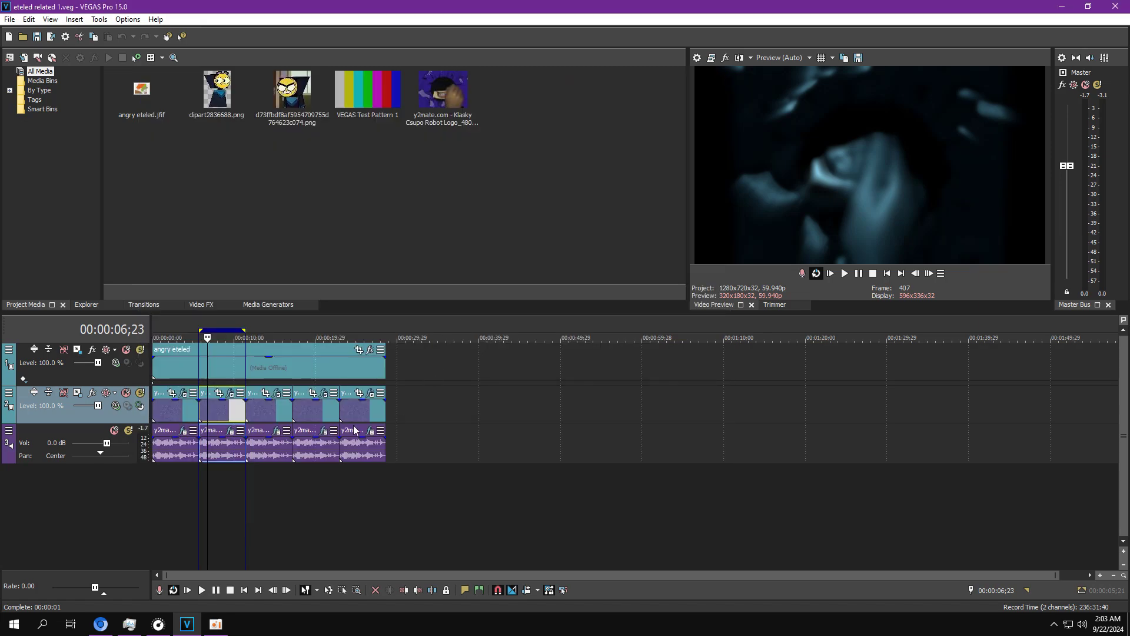
# Step: Deselect the second clip and play it back within the loop region
pyautogui.click(198, 503)
pyautogui.click(844, 274)
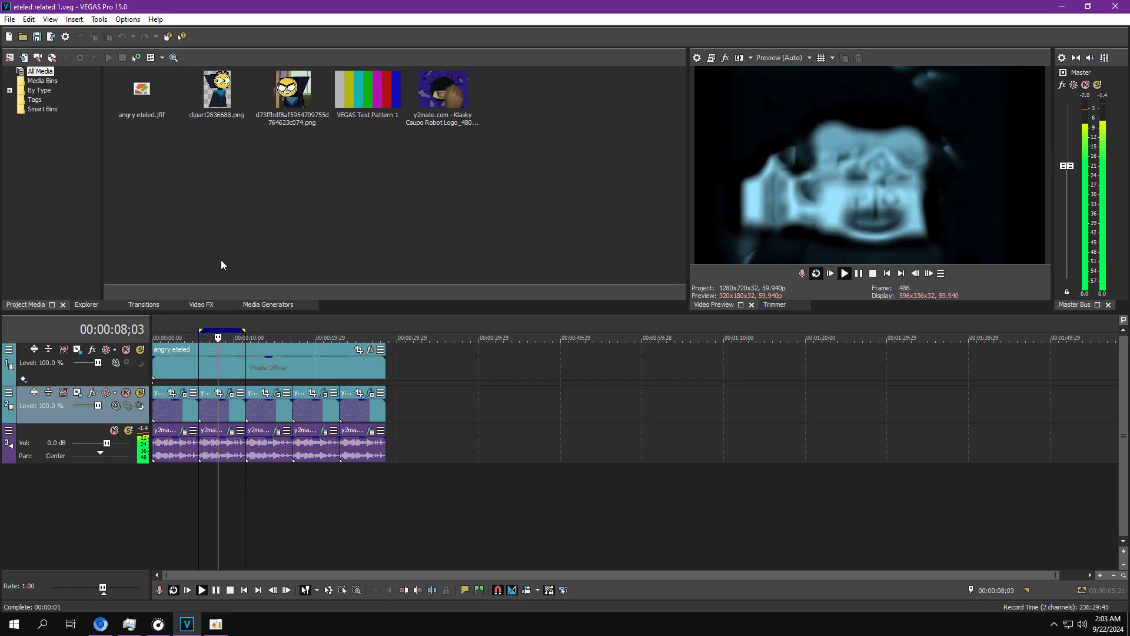
# Step: Move the loop region to the third clip, and briefly view its audio effect before closing the effects window
pyautogui.doubleClick(274, 406)
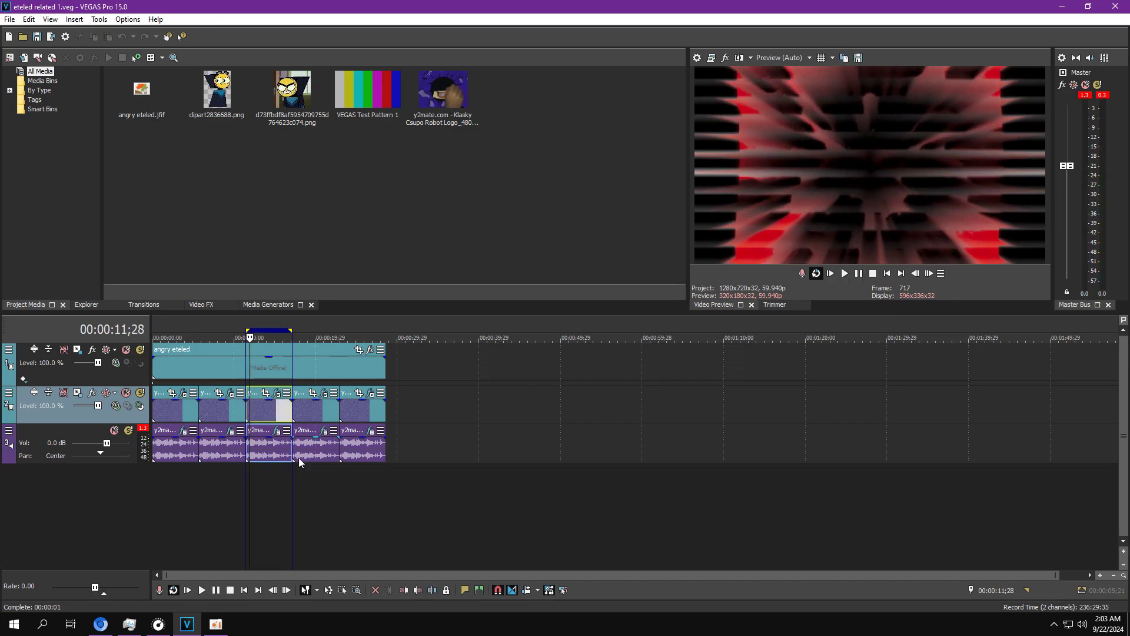
pyautogui.click(276, 430)
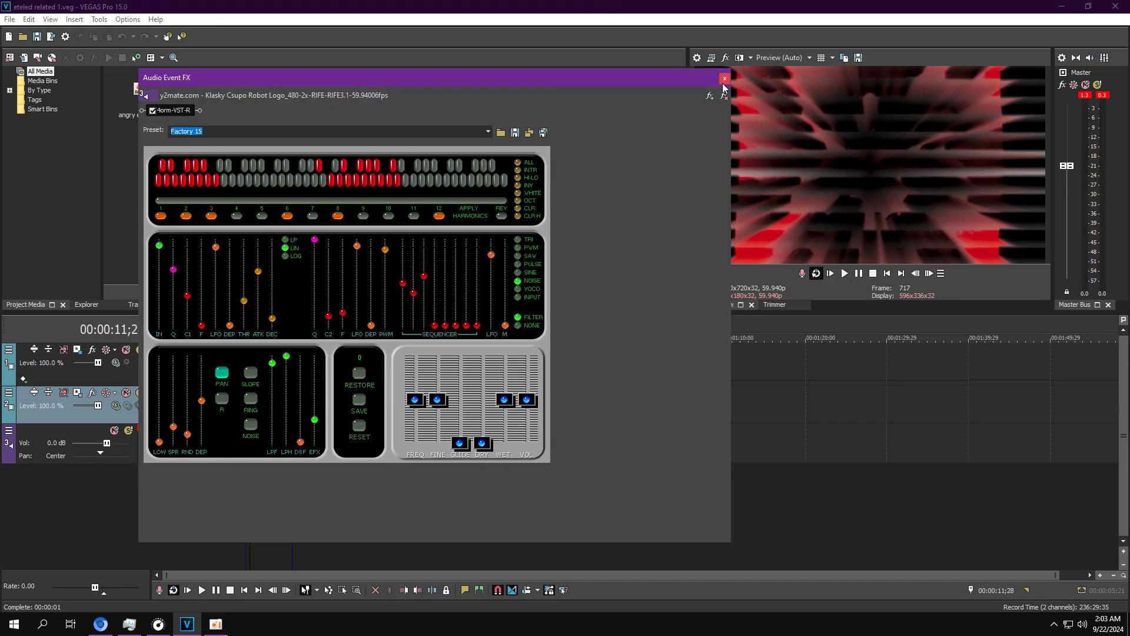
pyautogui.click(725, 79)
# Step: Open the third video clip's effects and inspect the color of each Gradient Map control point
pyautogui.click(281, 395)
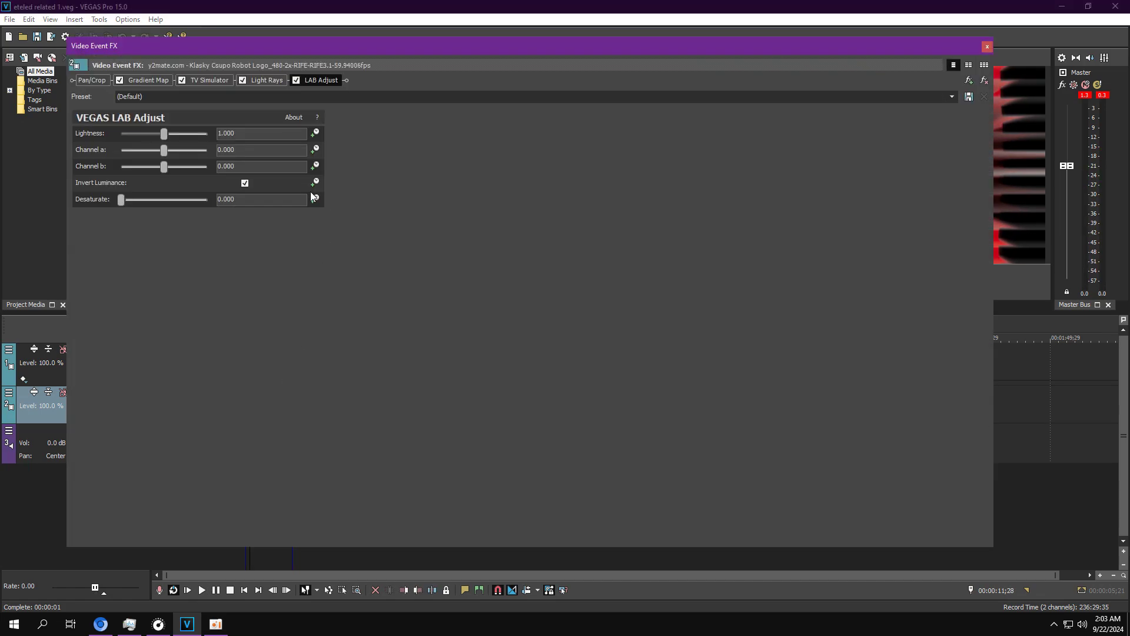
pyautogui.click(147, 80)
pyautogui.click(169, 136)
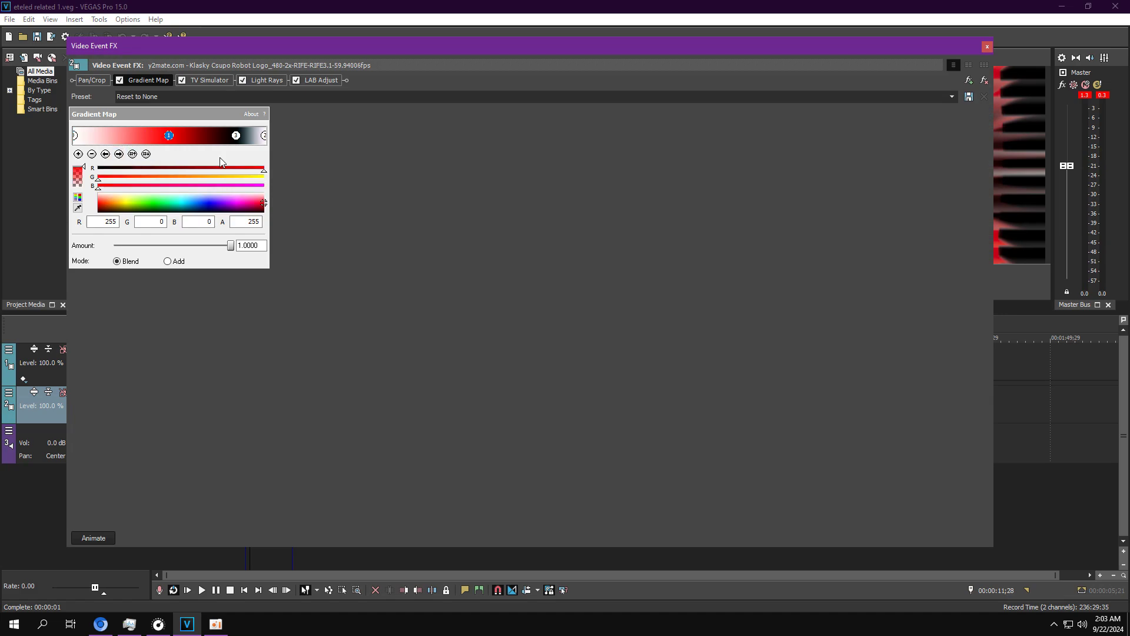
pyautogui.click(118, 153)
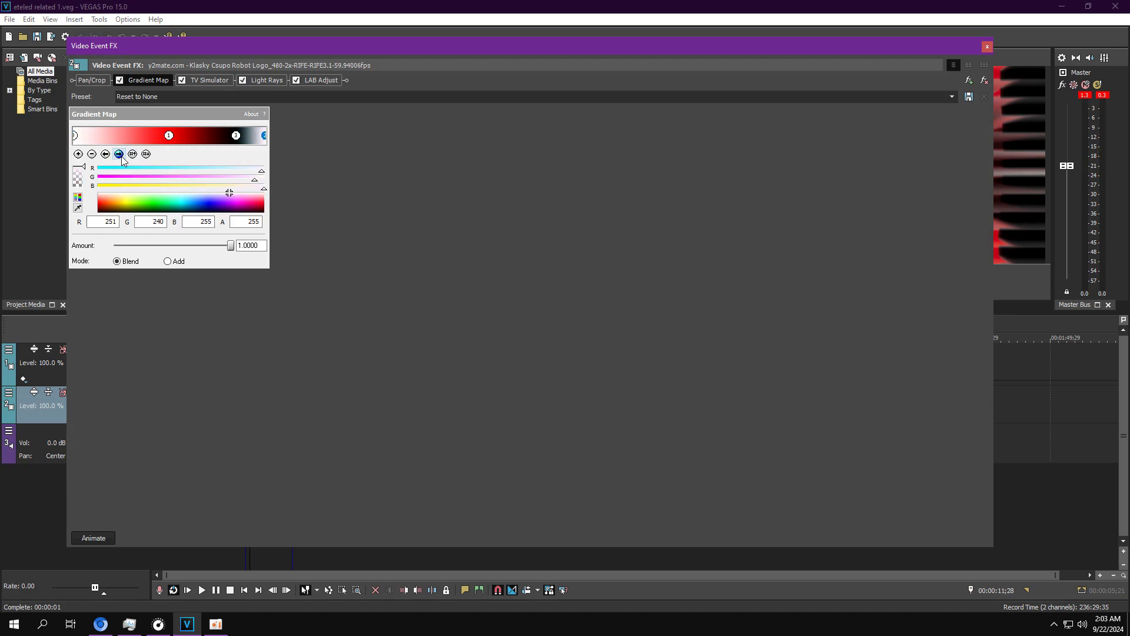
pyautogui.click(119, 154)
pyautogui.click(119, 153)
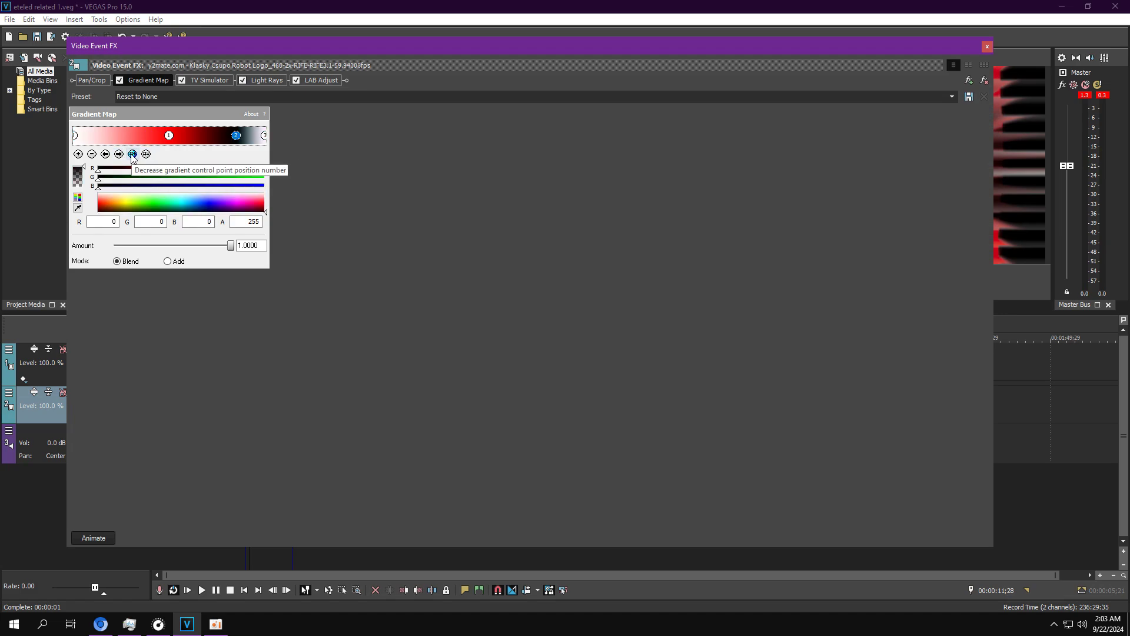
pyautogui.click(119, 153)
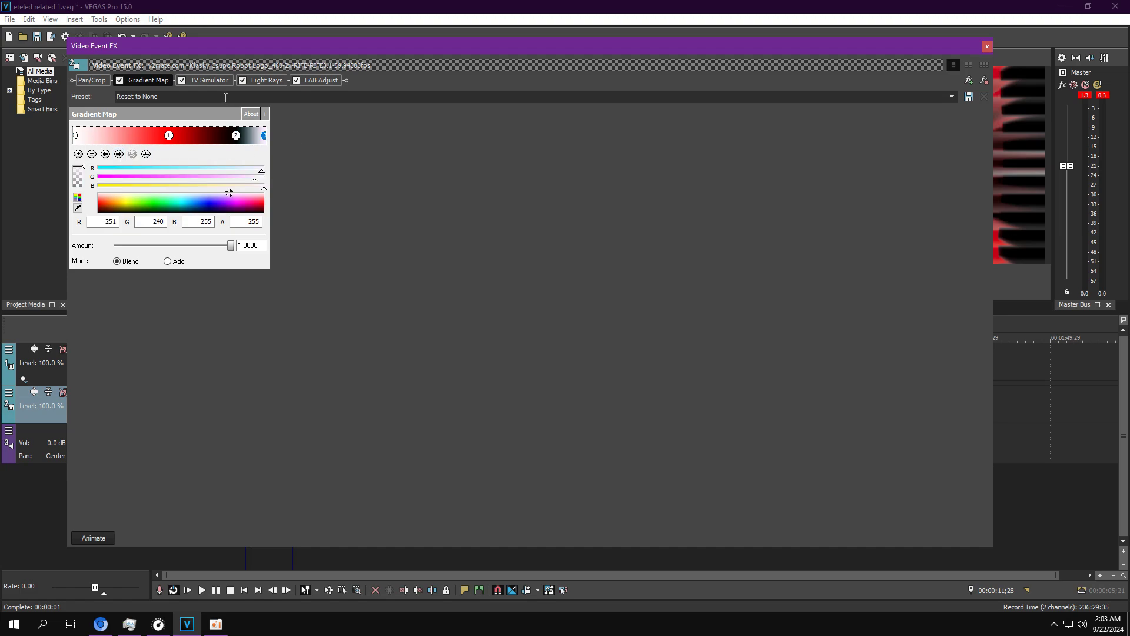
# Step: Review the third video clip's TV Simulator, Light Rays and LAB Adjust settings, and close the effects window
pyautogui.click(220, 80)
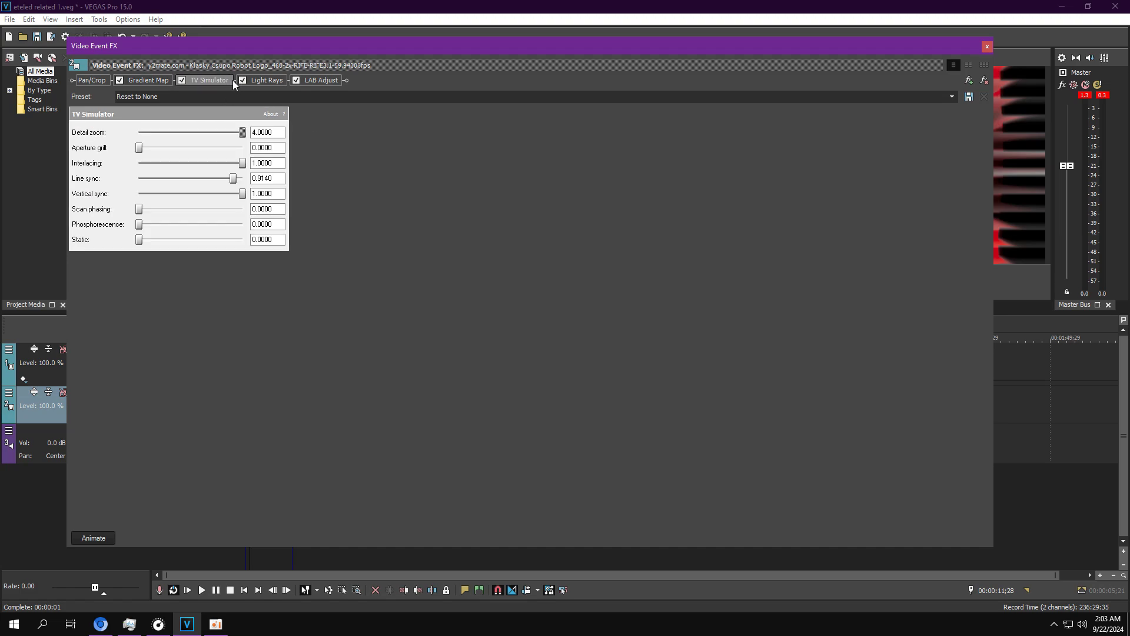
pyautogui.click(252, 81)
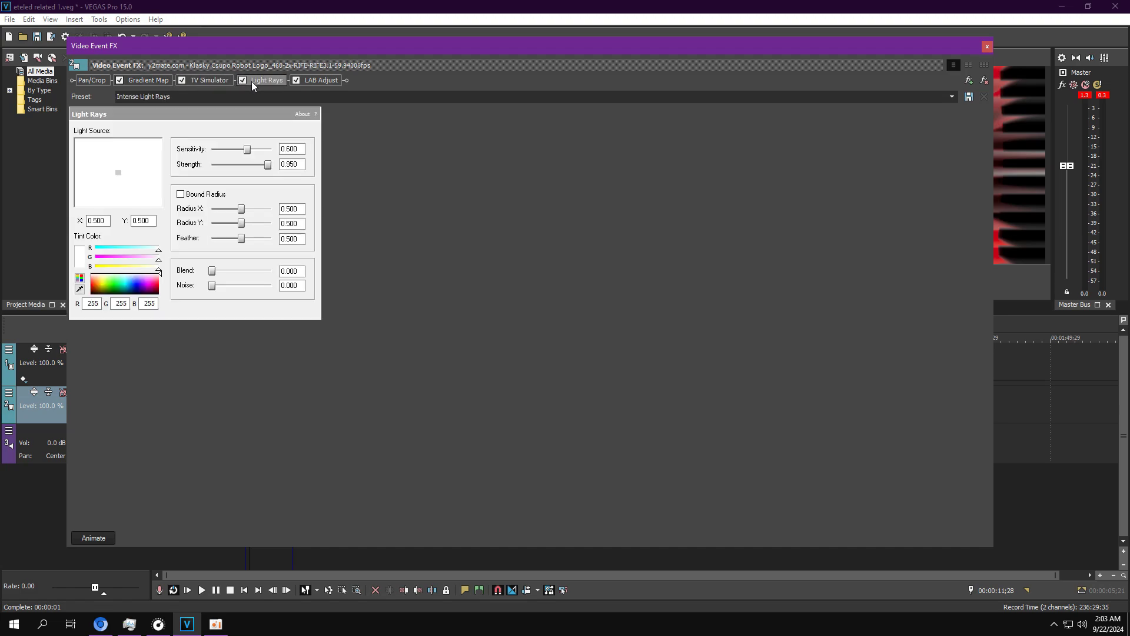
pyautogui.click(316, 89)
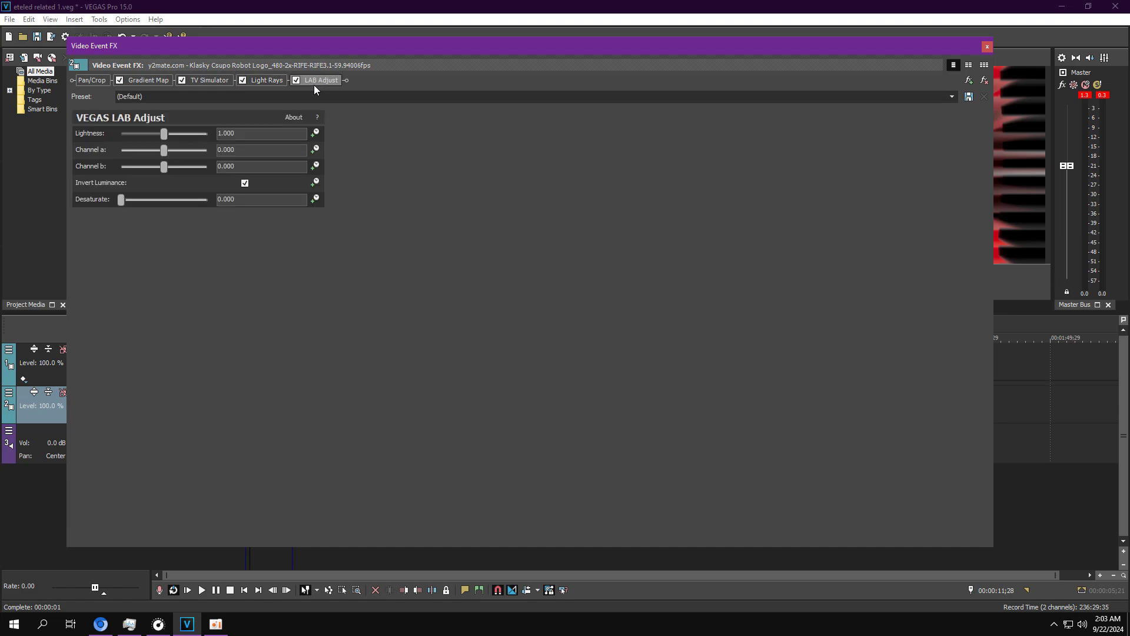
pyautogui.click(987, 52)
# Step: Review the third audio clip's 4orm-VST-R effect, and play the clip from its start with the effects window closed
pyautogui.click(275, 434)
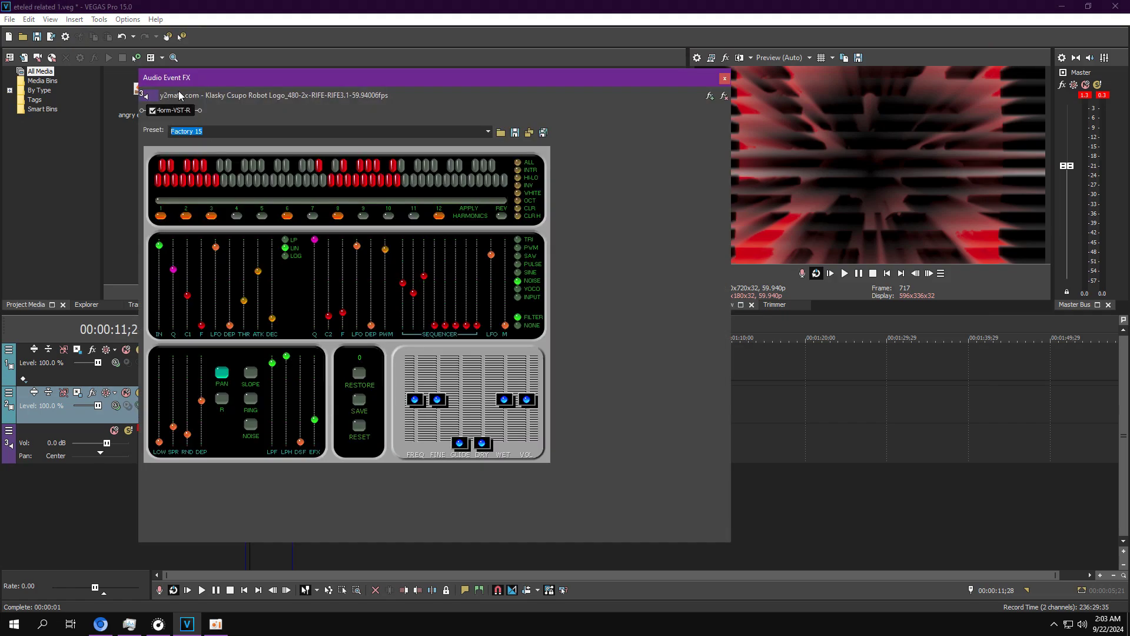
pyautogui.click(246, 556)
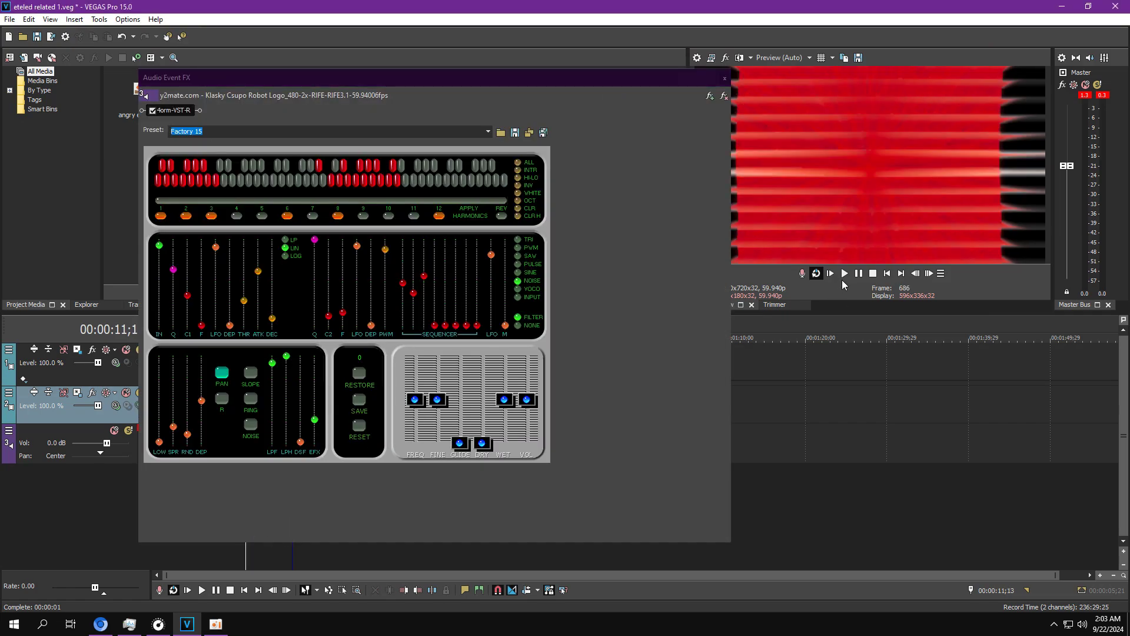
pyautogui.click(844, 273)
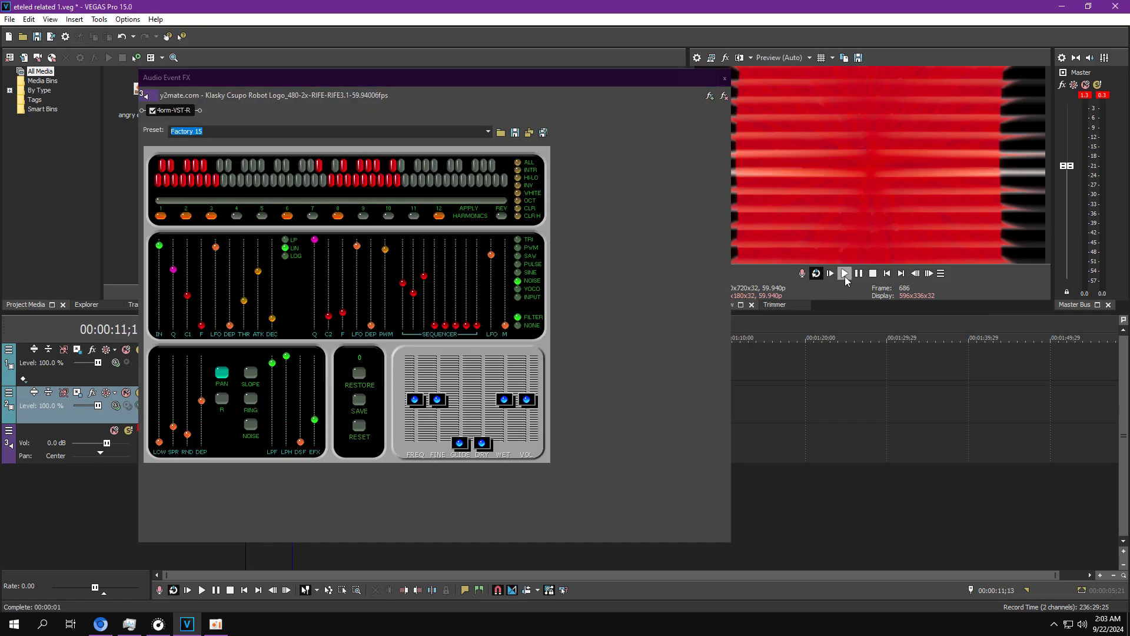
pyautogui.click(724, 81)
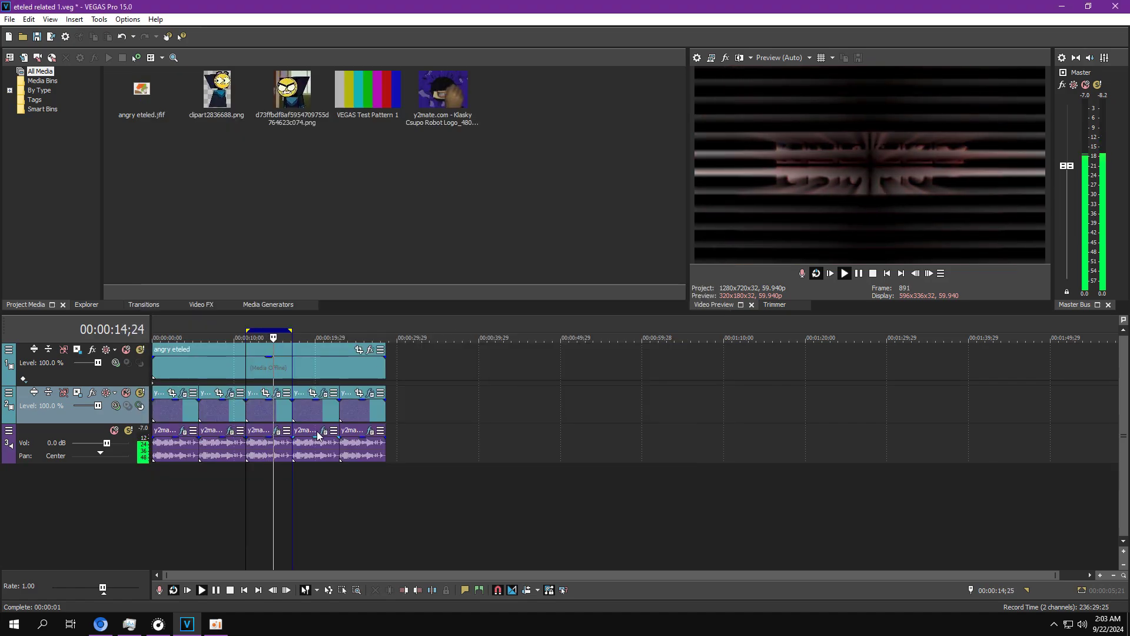
# Step: Move the loop region to the fourth clip and review its video effects' BCC Wave and Defocus settings
pyautogui.doubleClick(322, 413)
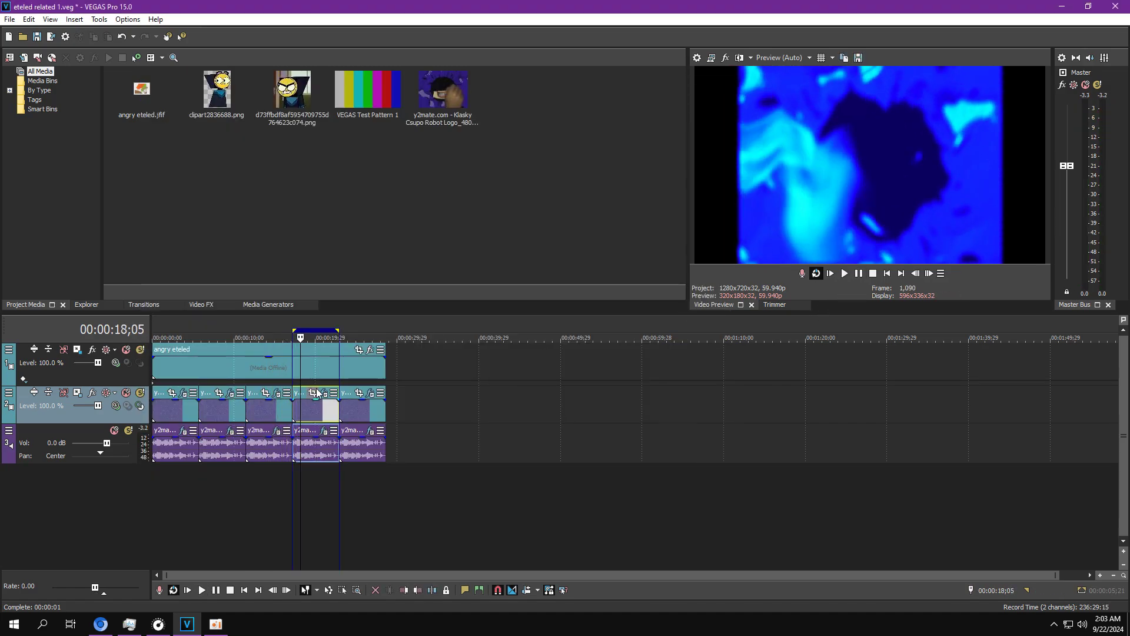
pyautogui.click(325, 393)
pyautogui.click(161, 80)
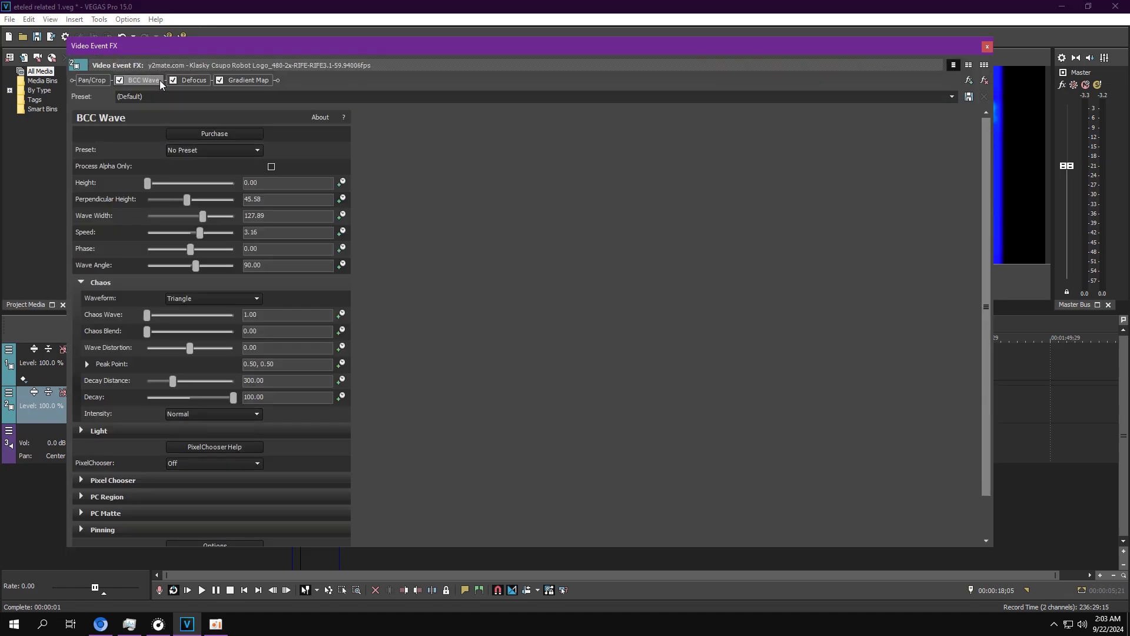
pyautogui.click(195, 80)
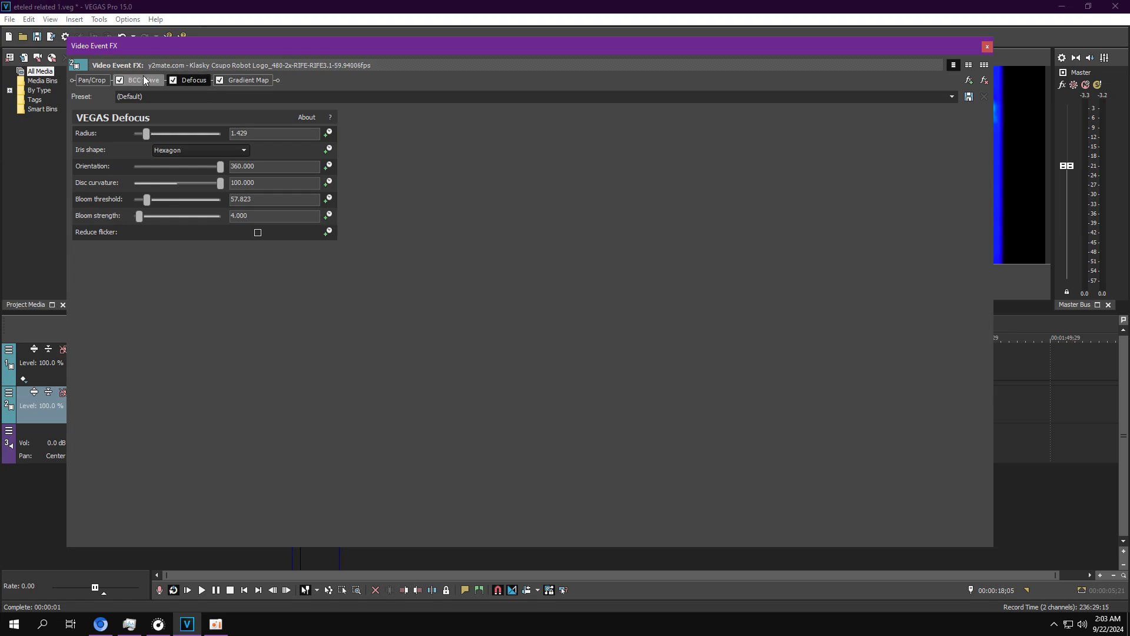
pyautogui.click(143, 78)
pyautogui.click(189, 79)
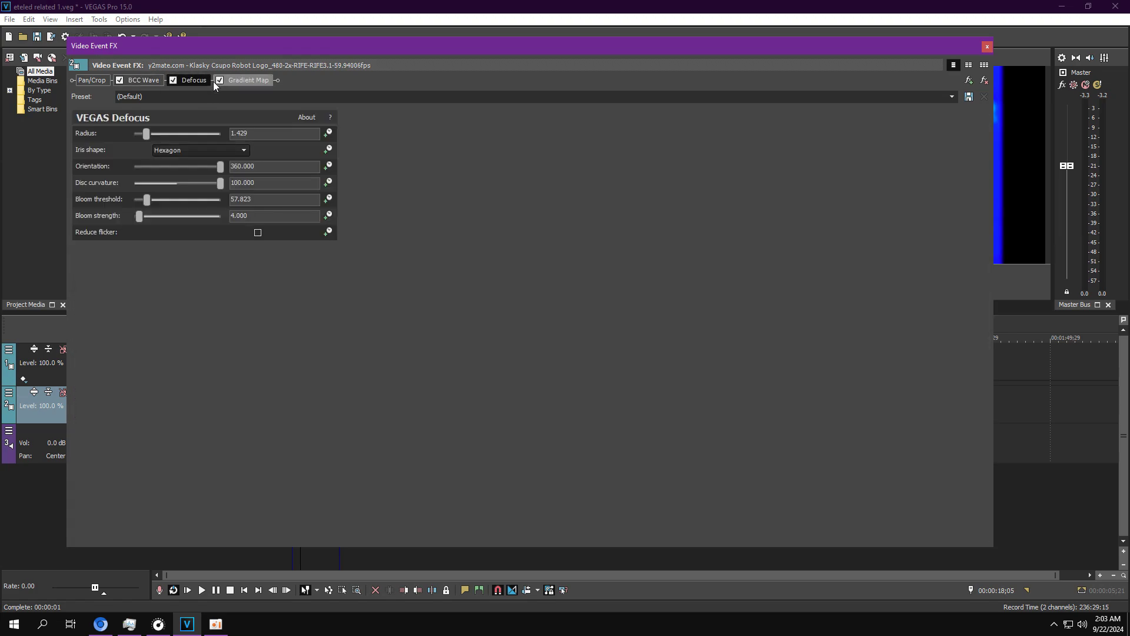
# Step: Inspect the fourth video clip's Gradient Map control points one after another, and close the effects window
pyautogui.click(237, 82)
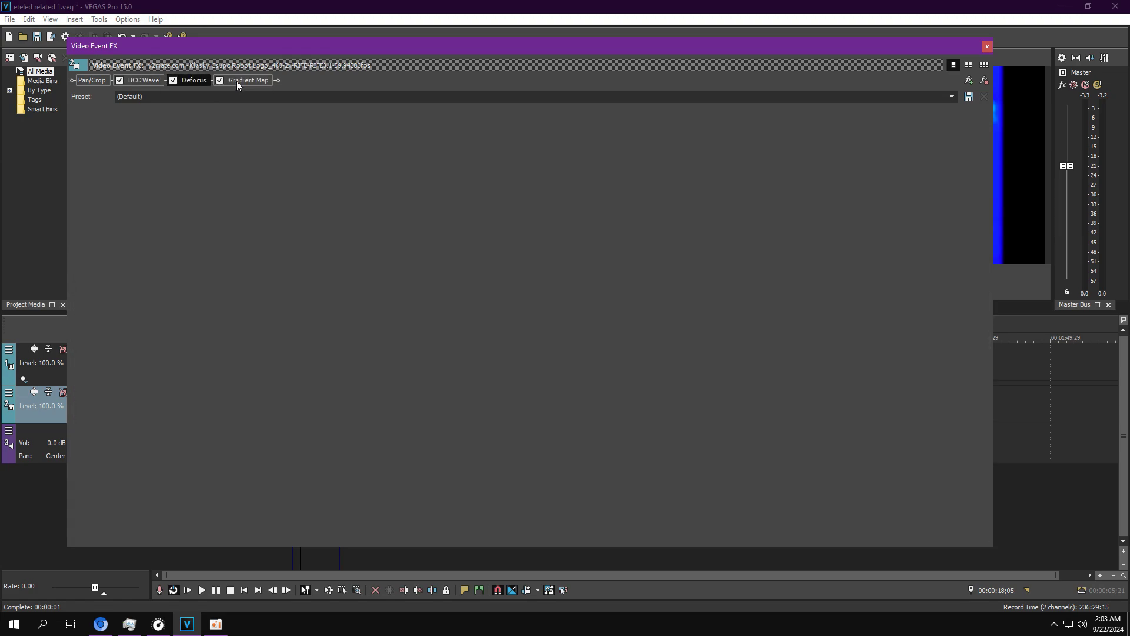
pyautogui.click(116, 155)
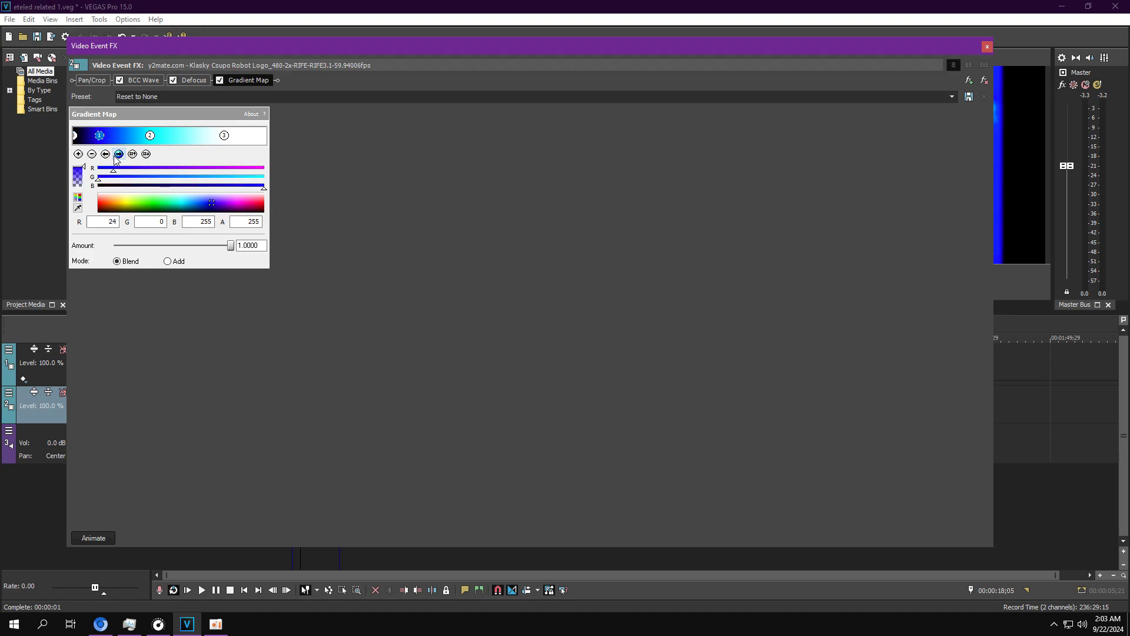
pyautogui.click(116, 160)
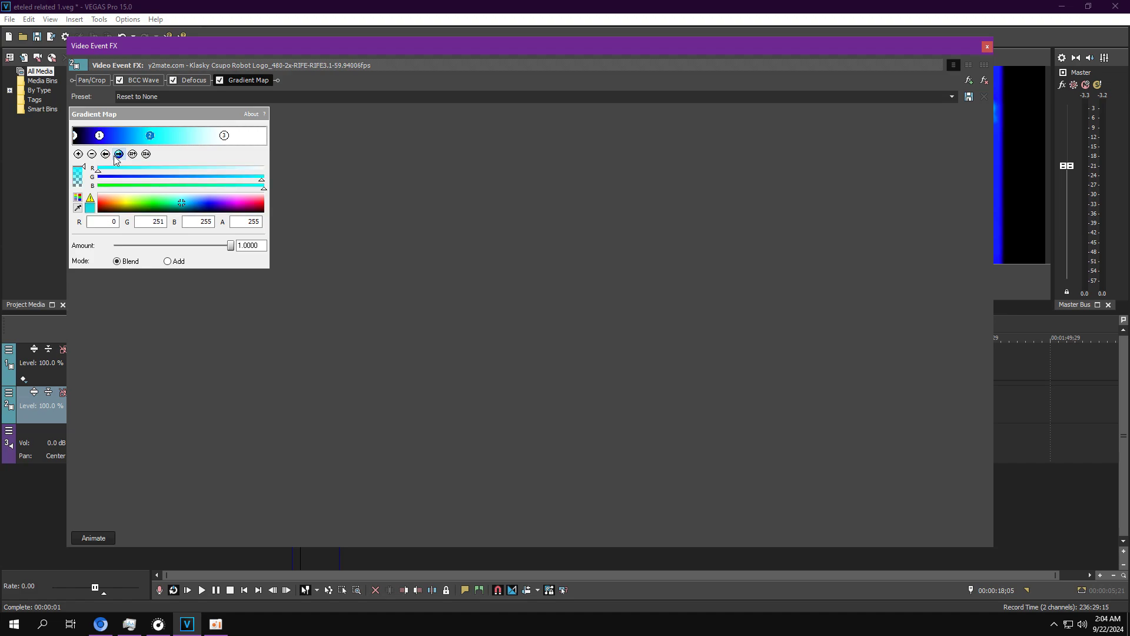
pyautogui.click(116, 155)
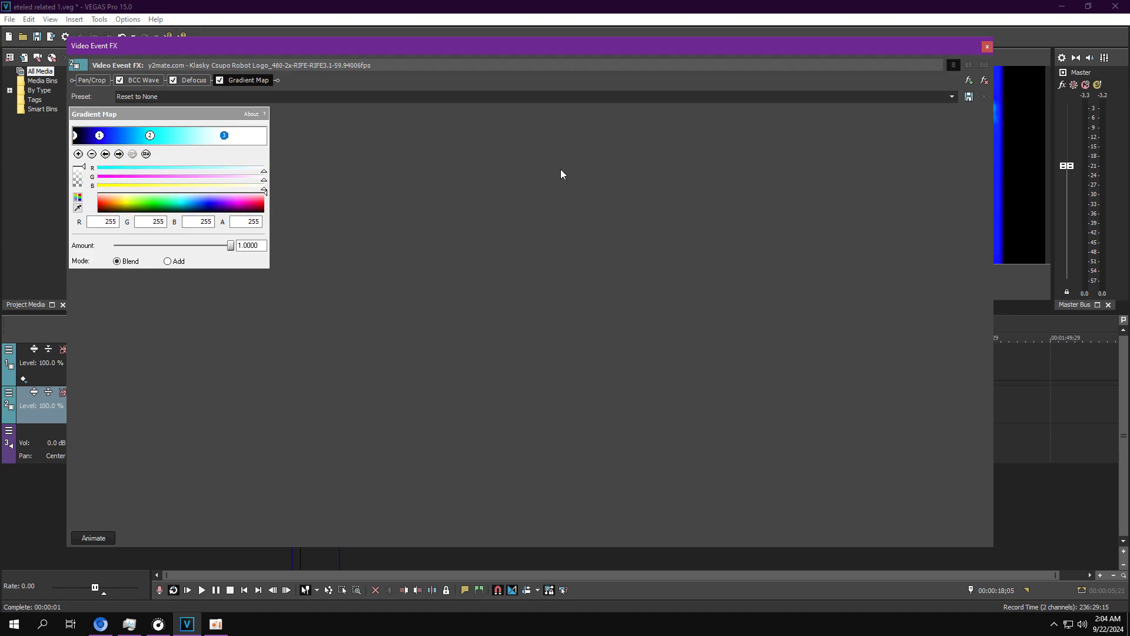
pyautogui.click(987, 46)
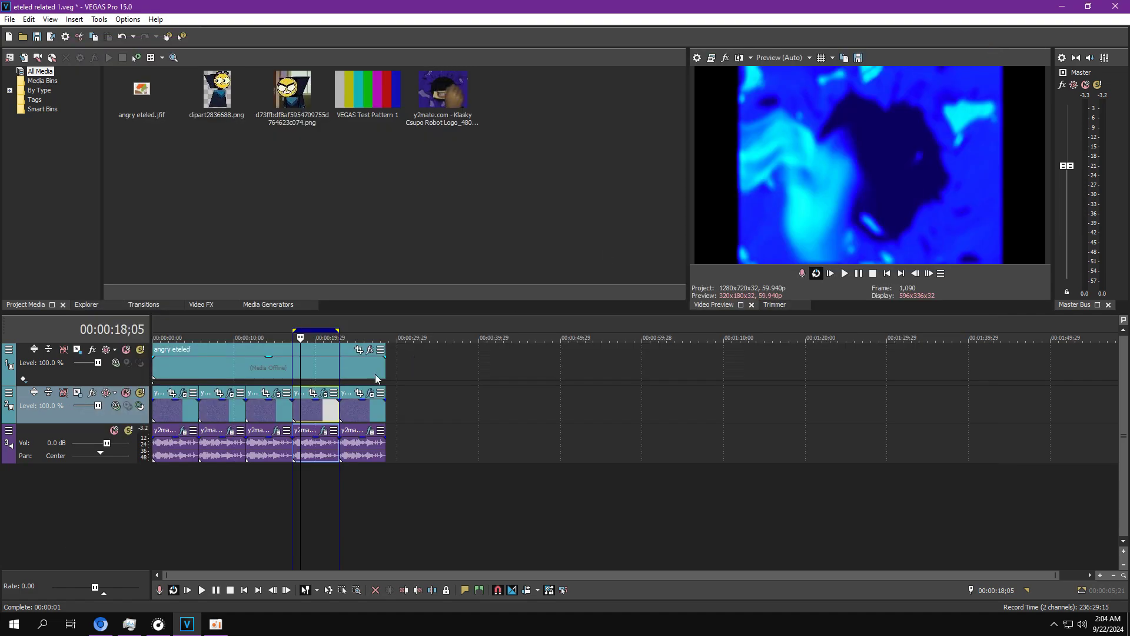
# Step: Review the fourth audio clip's ExpressFX Chorus and Orange Vocoder effects, and play it with ExpressFX Reverb and IL Vocodex temporarily bypassed
pyautogui.click(328, 433)
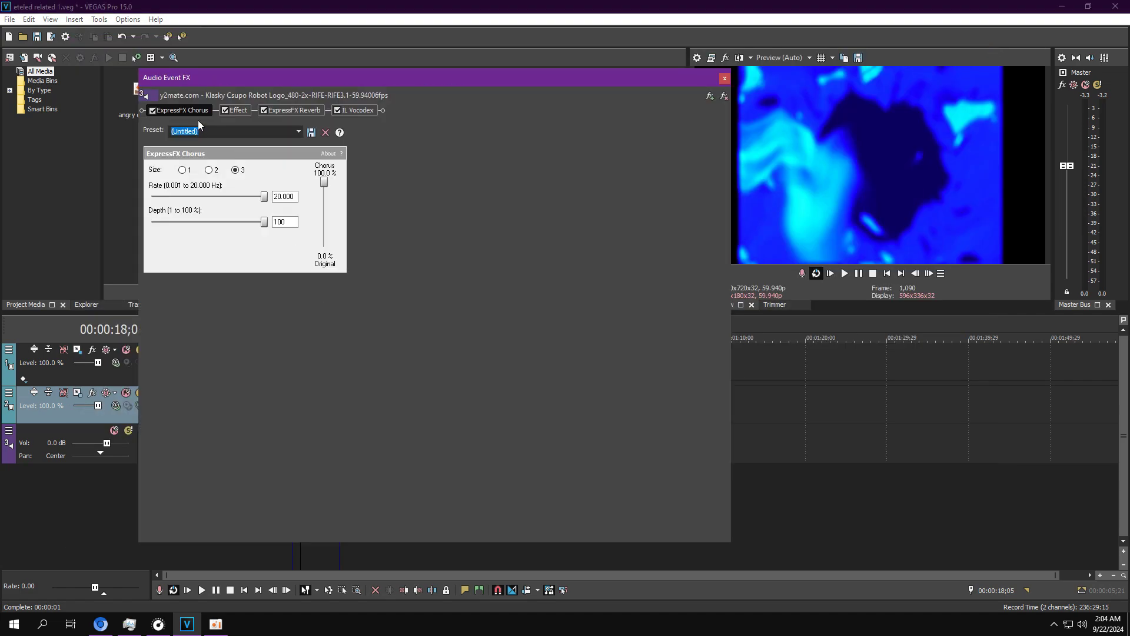
pyautogui.click(236, 112)
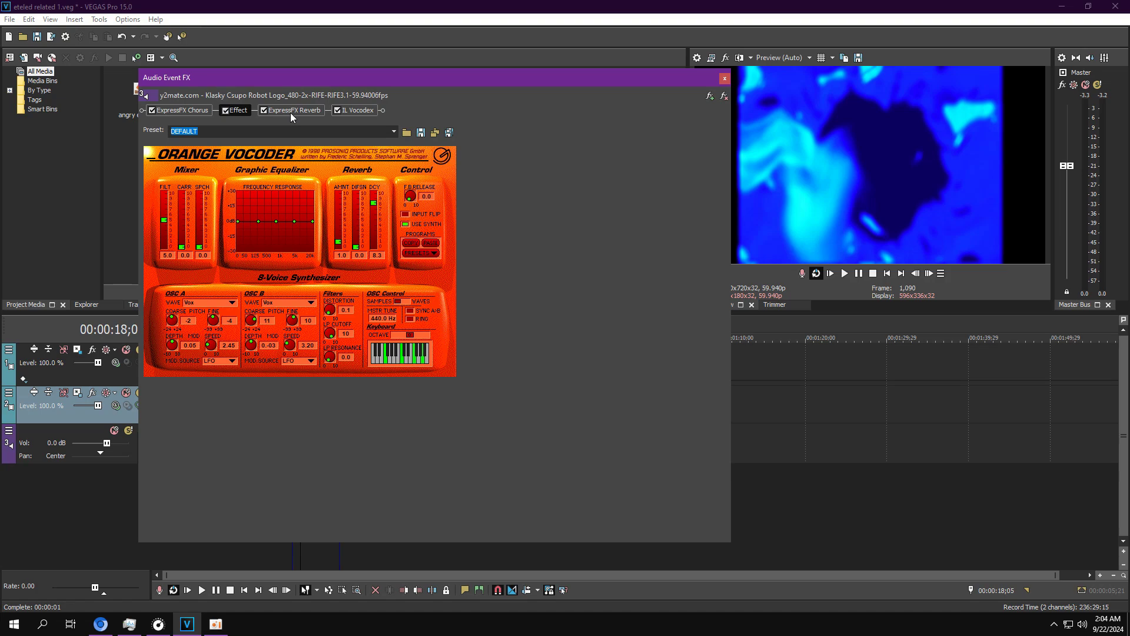
pyautogui.click(273, 109)
pyautogui.click(336, 111)
pyautogui.press('space')
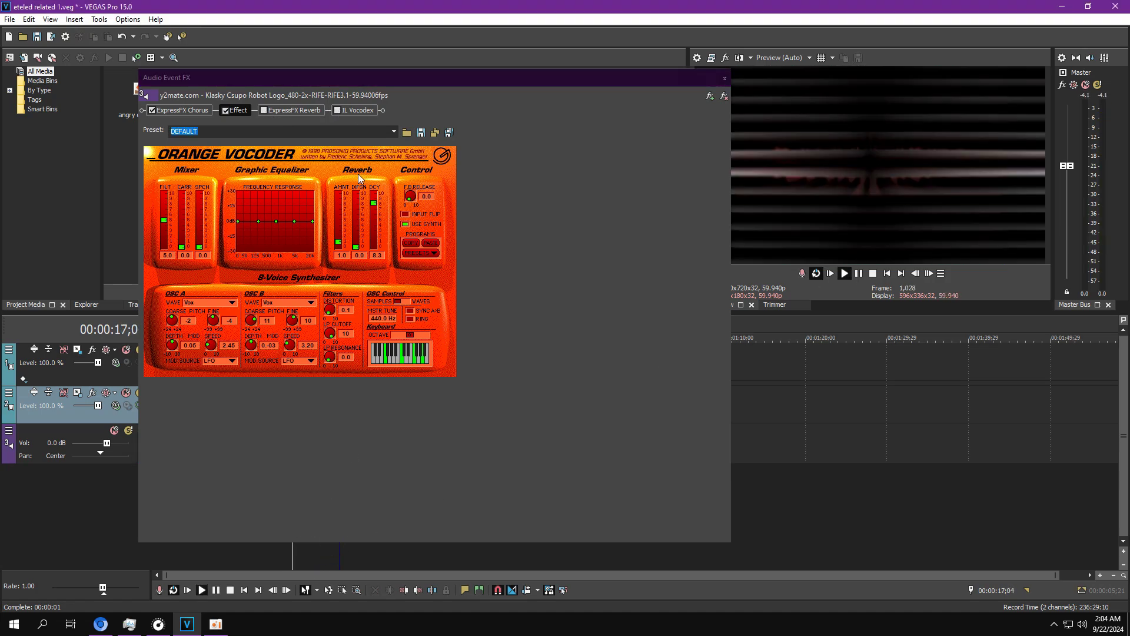
pyautogui.click(264, 111)
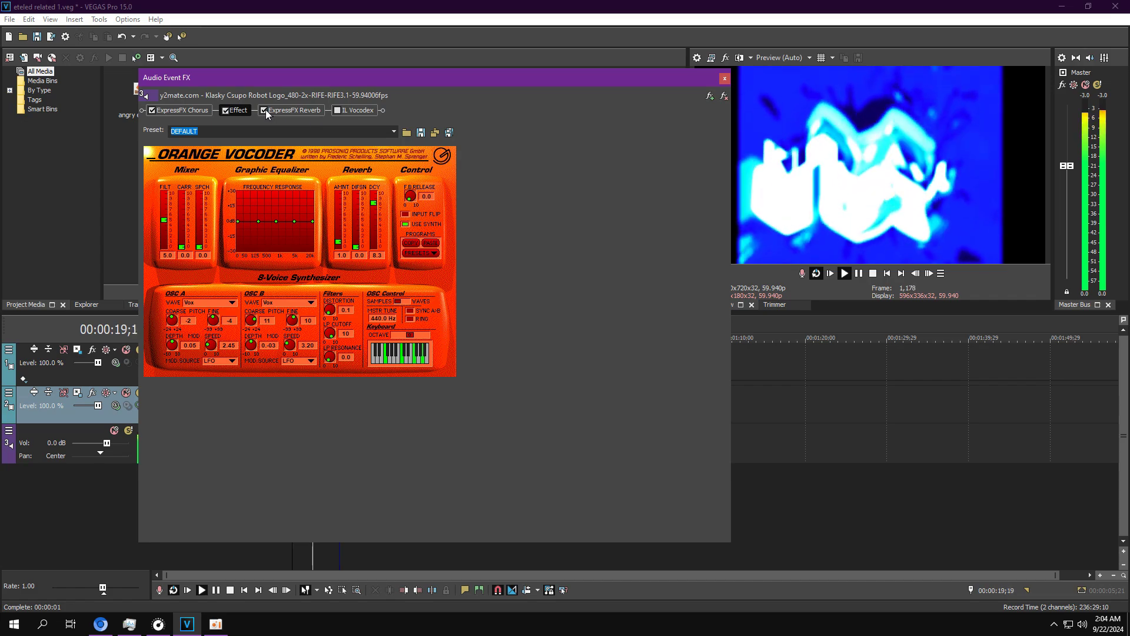
pyautogui.click(337, 111)
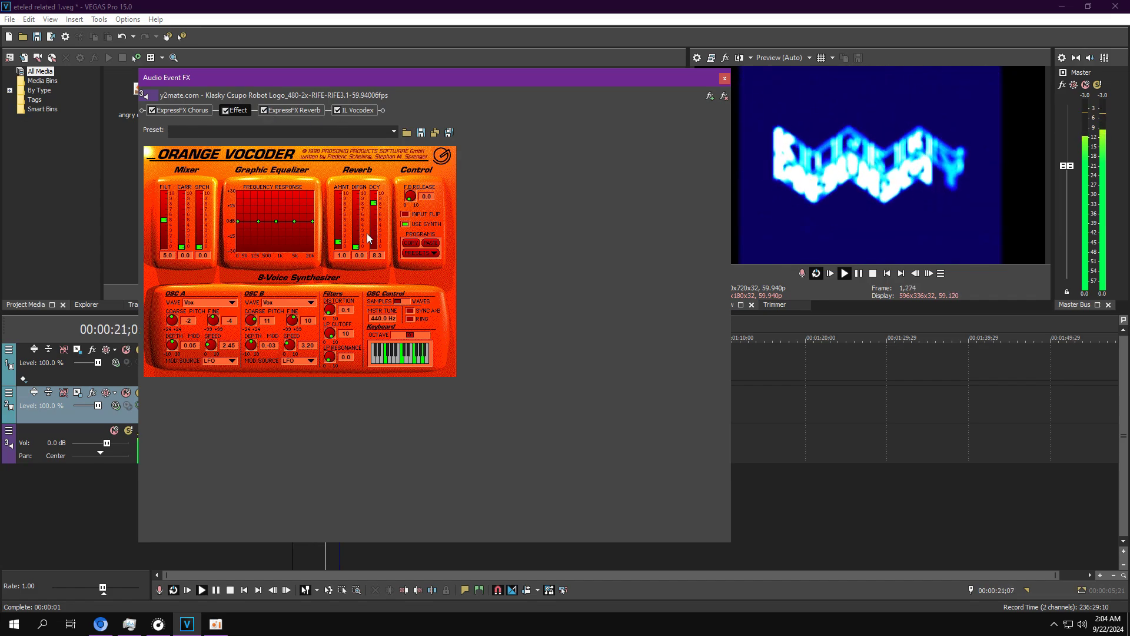
# Step: Pause playback inside the fourth clip, and review its ExpressFX Reverb and IL Vocodex settings before closing the effects window
pyautogui.doubleClick(295, 560)
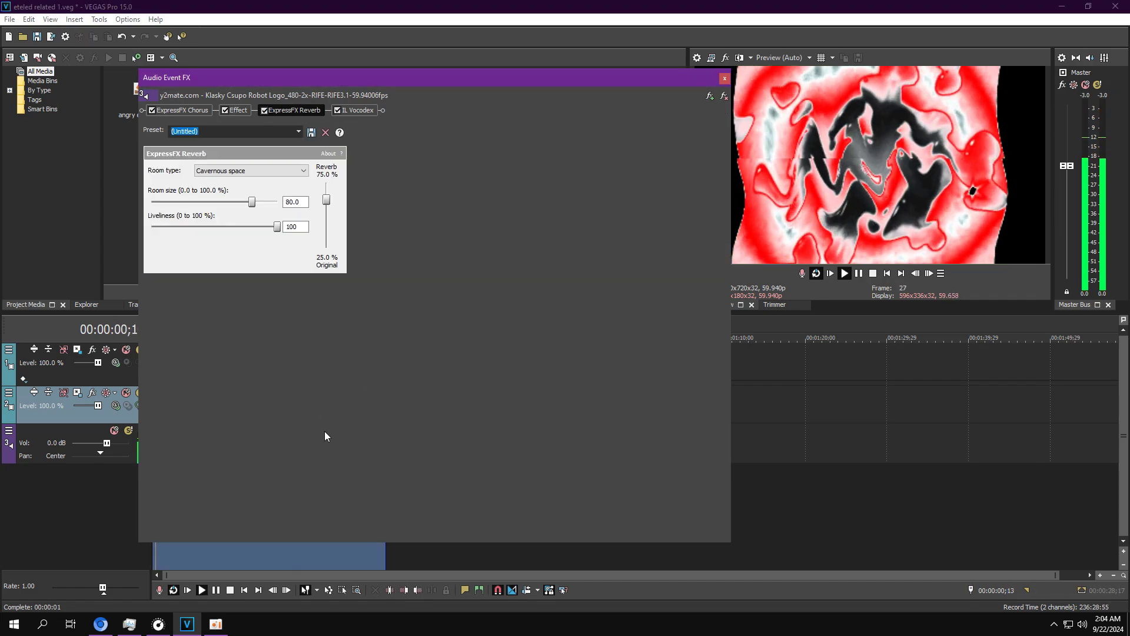
pyautogui.click(298, 556)
pyautogui.click(859, 274)
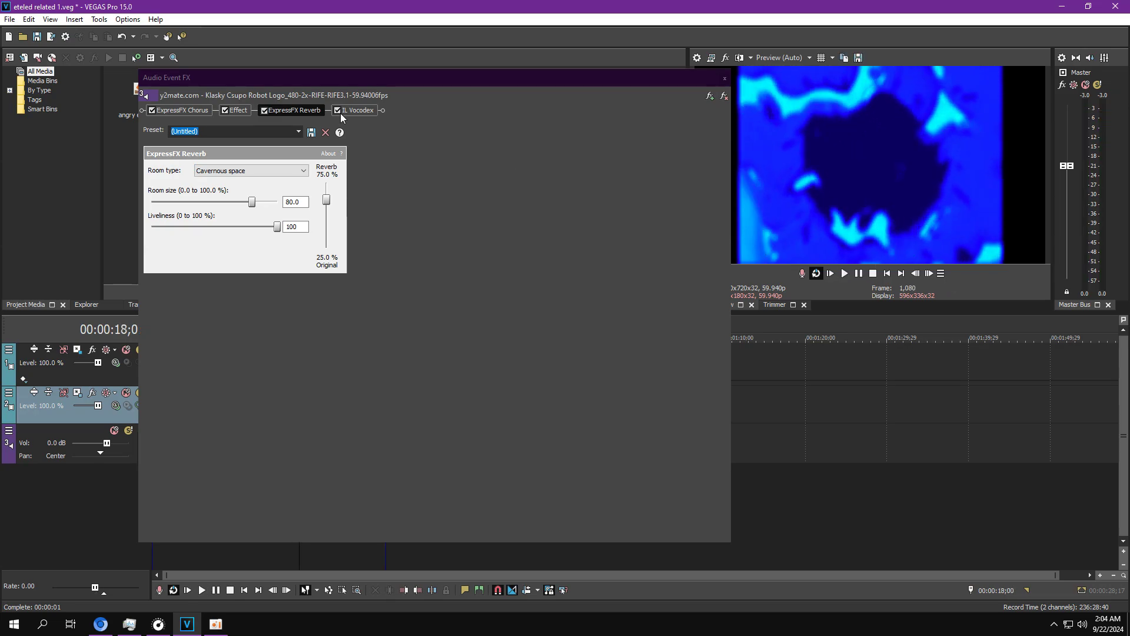
pyautogui.click(299, 132)
pyautogui.click(271, 173)
pyautogui.click(356, 111)
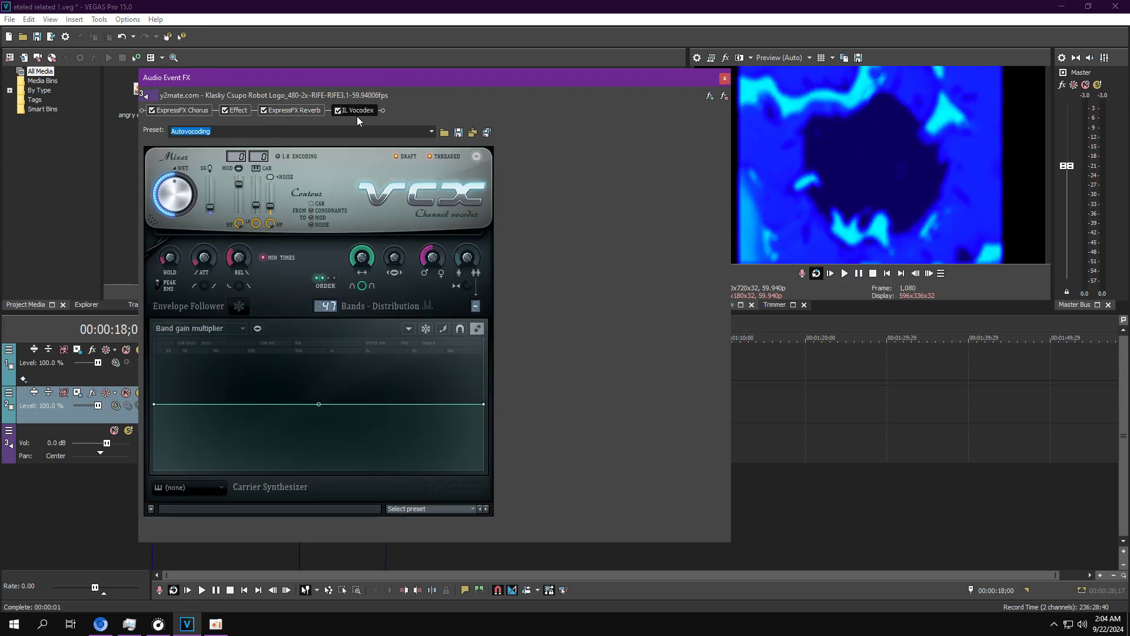
pyautogui.click(725, 78)
# Step: Set the loop region to the fourth clip and play it back from its start
pyautogui.doubleClick(322, 431)
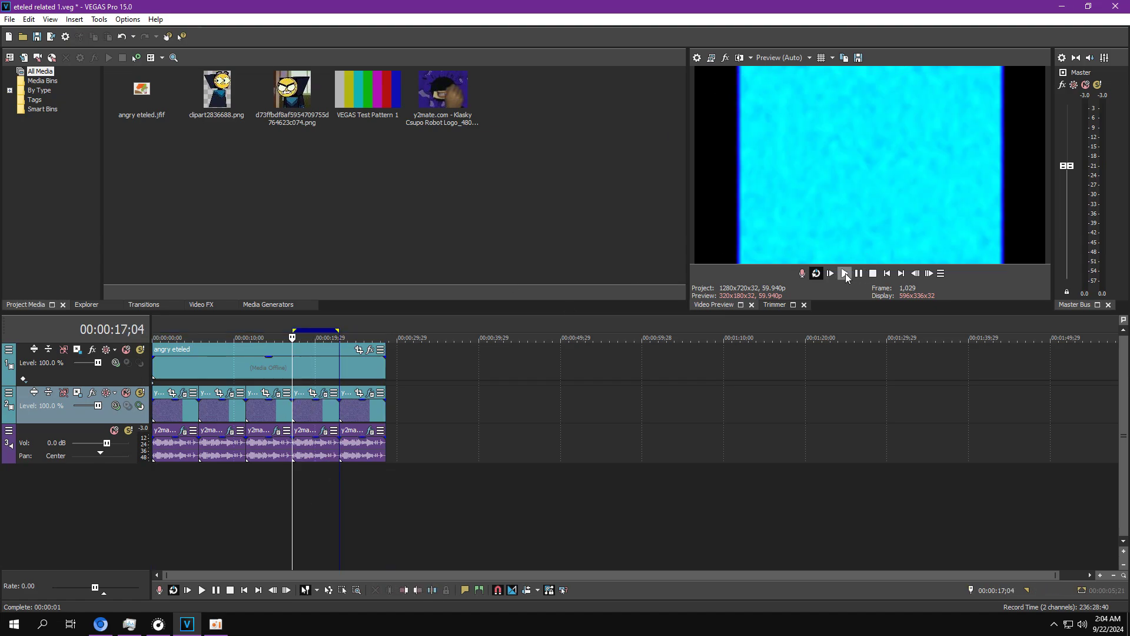
pyautogui.click(845, 274)
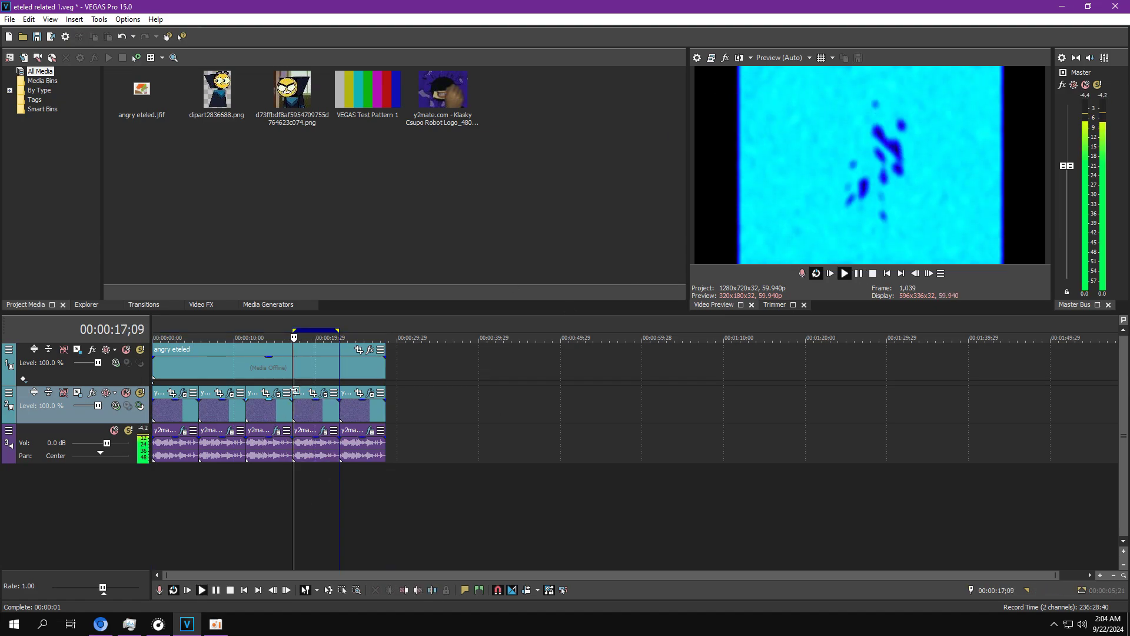
# Step: Move the loop region to the fifth clip, and view its video effects before closing the effects window
pyautogui.doubleClick(367, 397)
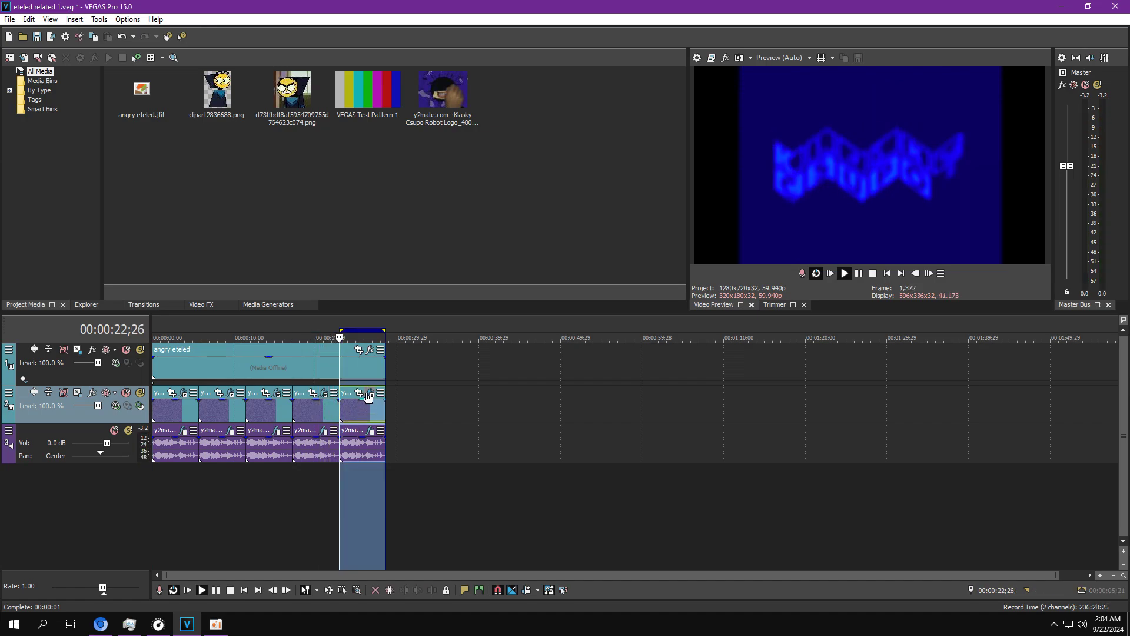
pyautogui.click(370, 393)
pyautogui.click(986, 45)
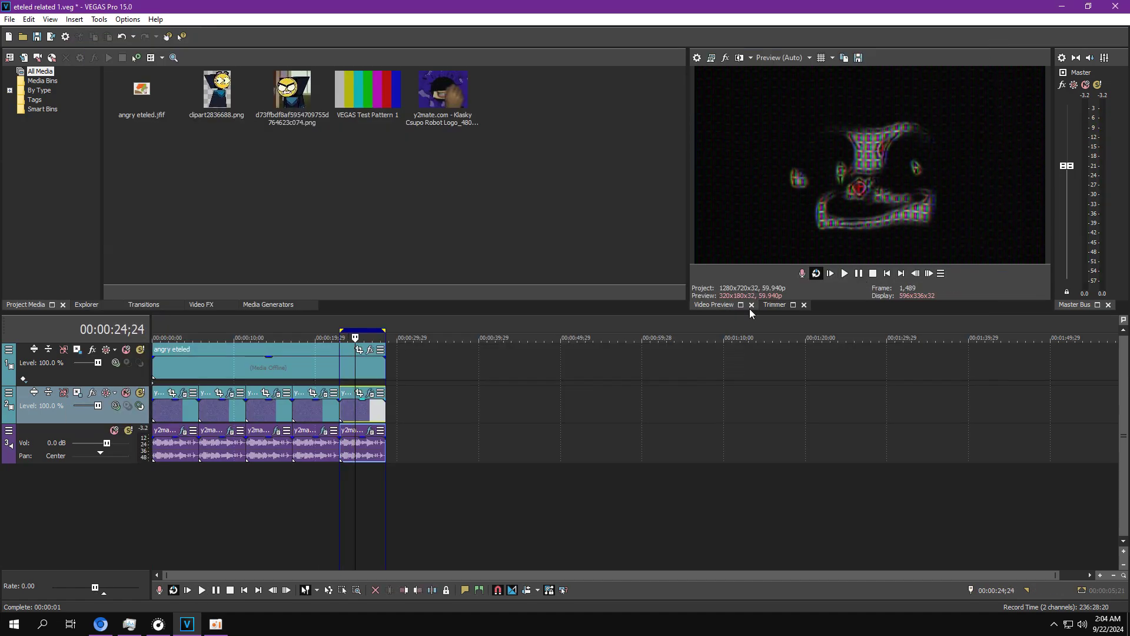
# Step: Open the fifth clip's video effects, and view the keyframe lanes of NewBlue ME Shear Energy's Angle and of Wave
pyautogui.click(371, 393)
pyautogui.moveTo(993, 292); pyautogui.dragTo(532, 292)
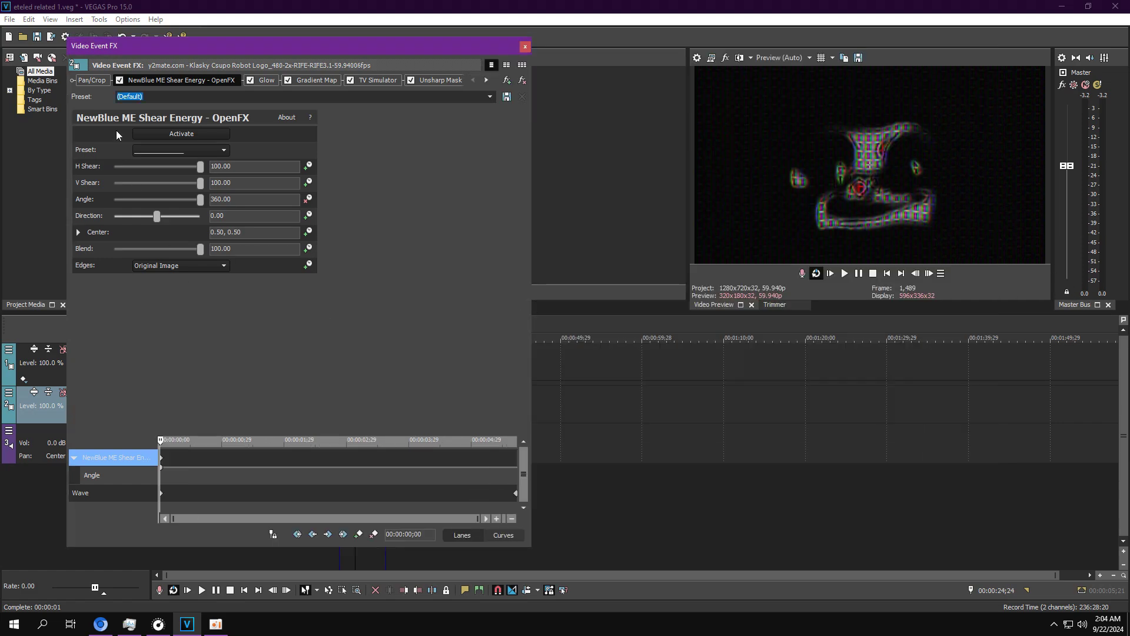
pyautogui.click(212, 473)
pyautogui.moveTo(212, 473); pyautogui.dragTo(289, 471)
pyautogui.click(401, 481)
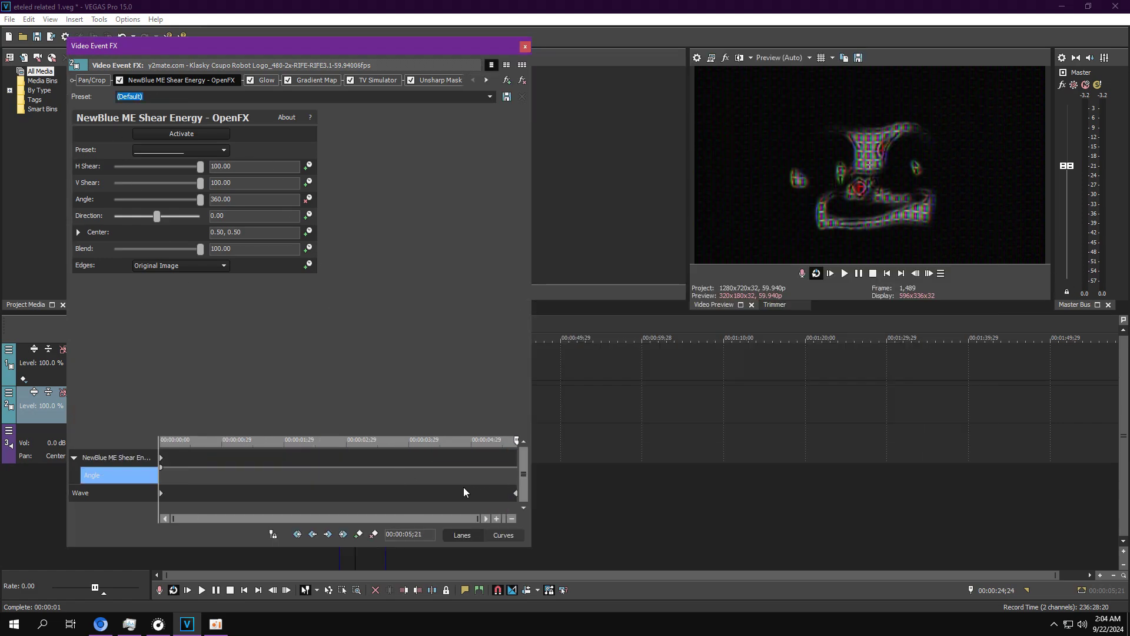
pyautogui.moveTo(464, 487); pyautogui.dragTo(160, 488)
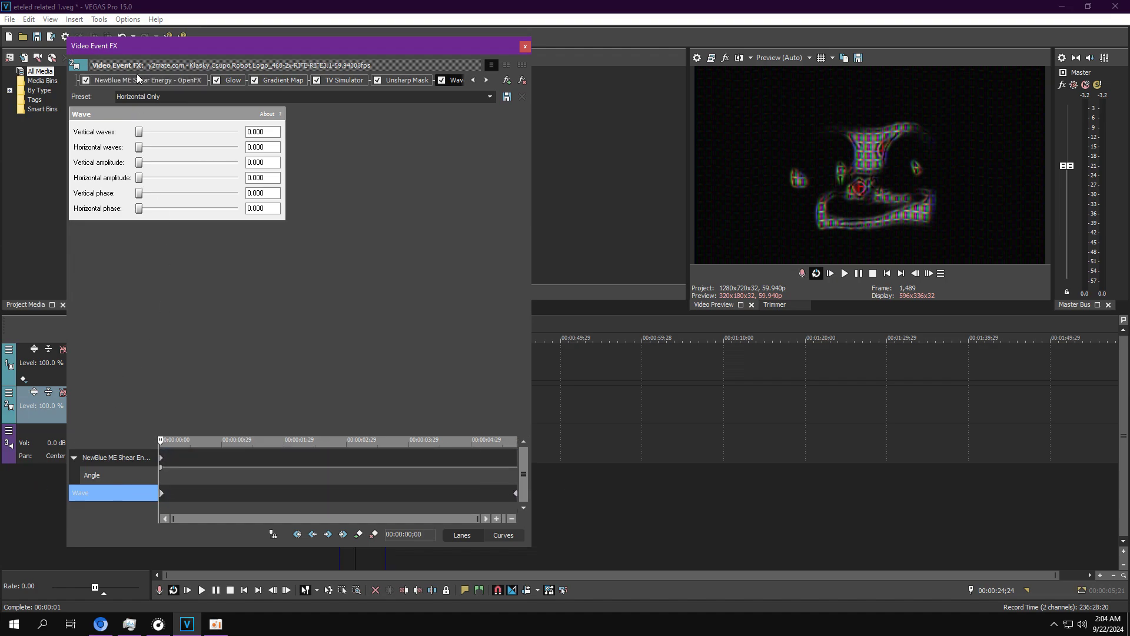
pyautogui.click(471, 81)
# Step: Turn off keyframe animation for the Angle parameter of NewBlue ME Shear Energy
pyautogui.click(215, 83)
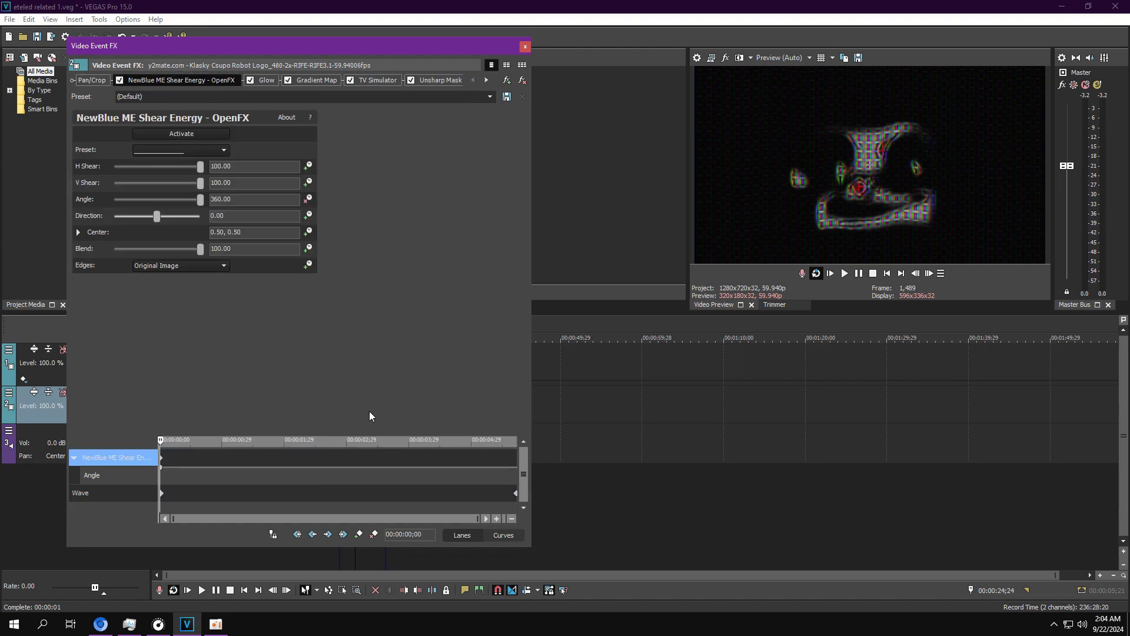
pyautogui.moveTo(200, 202)
pyautogui.mouseDown()
pyautogui.moveTo(115, 203)
pyautogui.moveTo(200, 203)
pyautogui.mouseUp()
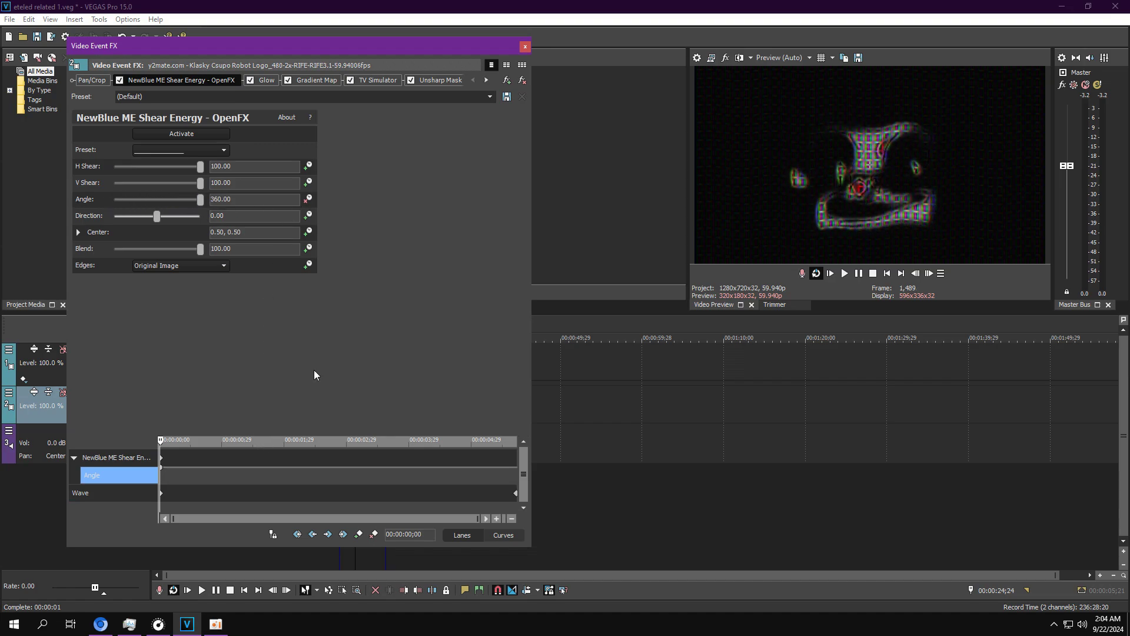
pyautogui.click(308, 200)
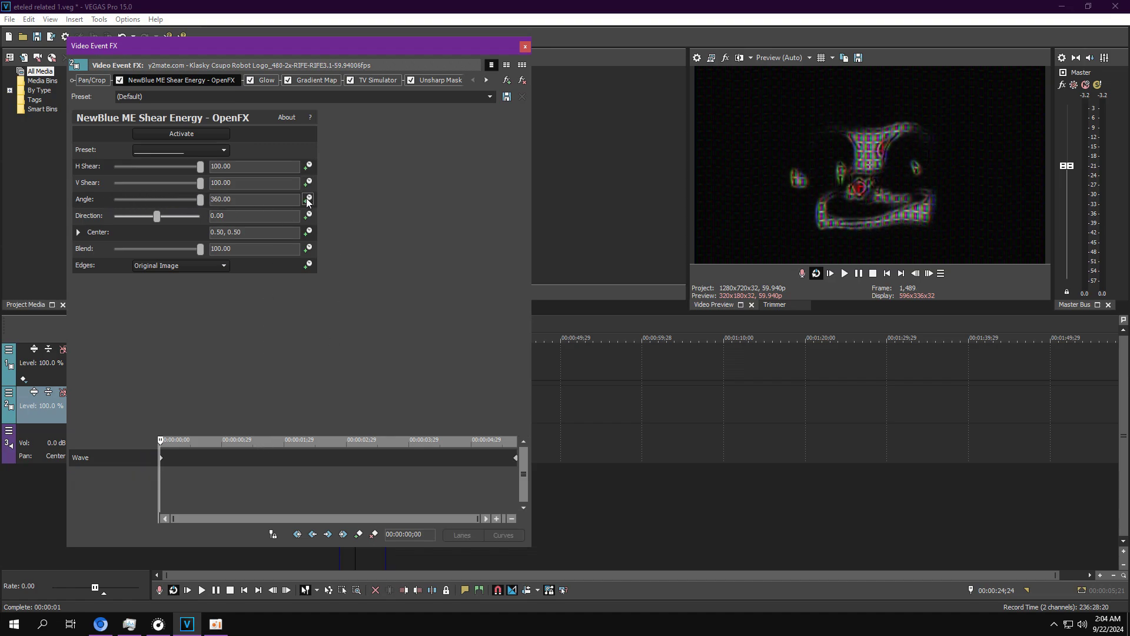
# Step: Review the fifth clip's Glow settings, and go through each color point of its Gradient Map in a widened effects window
pyautogui.click(267, 80)
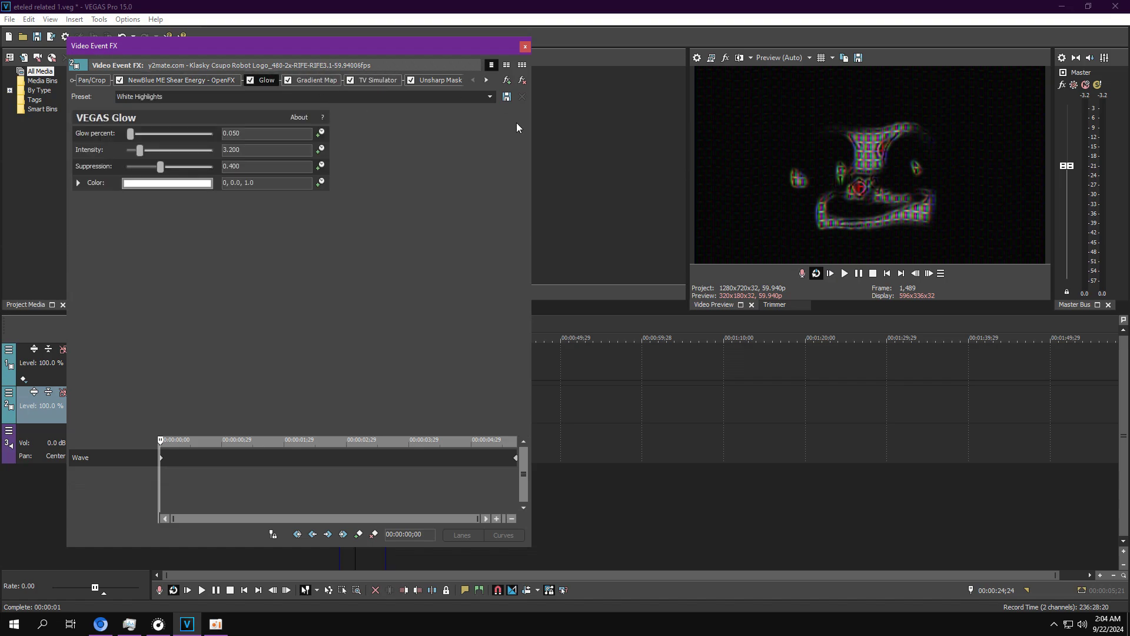
pyautogui.moveTo(534, 136); pyautogui.dragTo(648, 136)
pyautogui.click(333, 80)
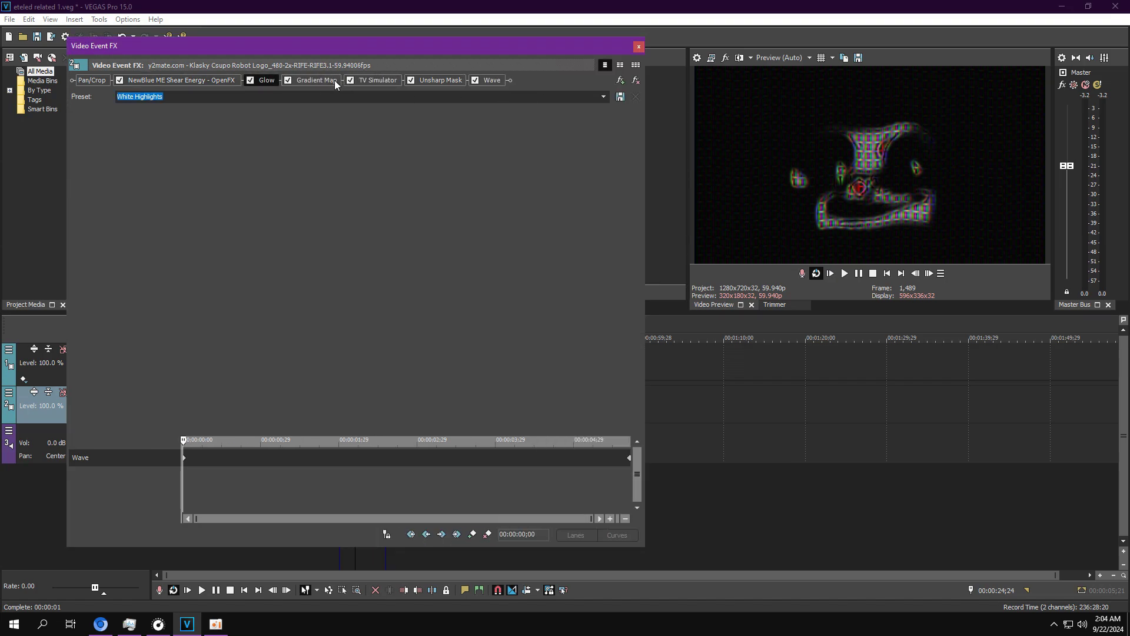
pyautogui.click(119, 154)
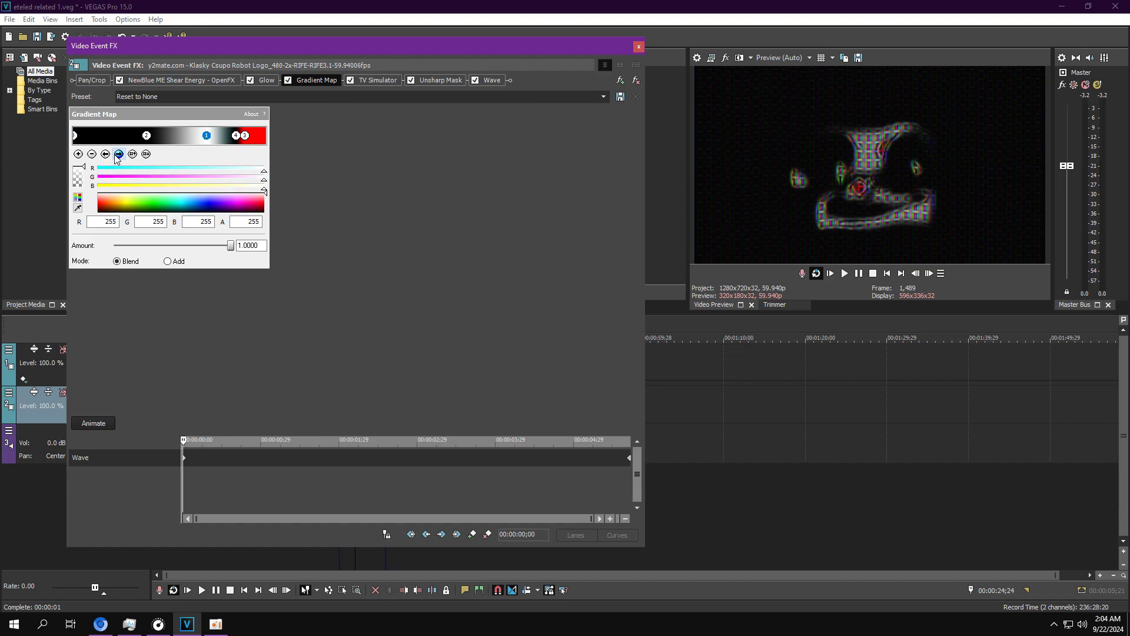
pyautogui.click(133, 154)
pyautogui.click(147, 136)
pyautogui.click(237, 136)
pyautogui.click(147, 136)
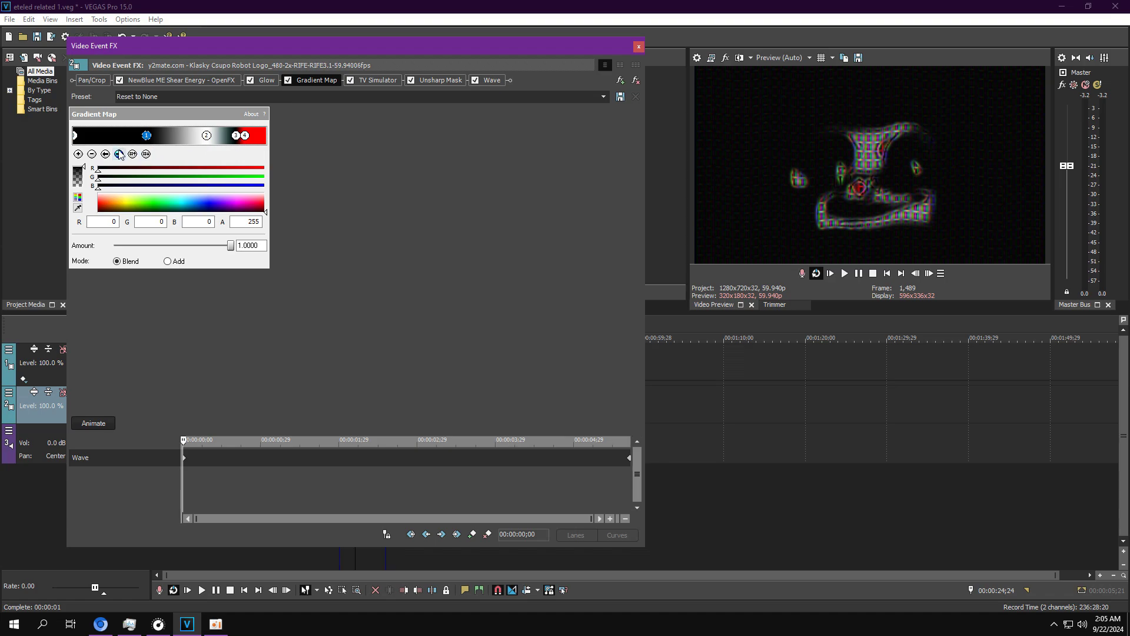
pyautogui.click(119, 154)
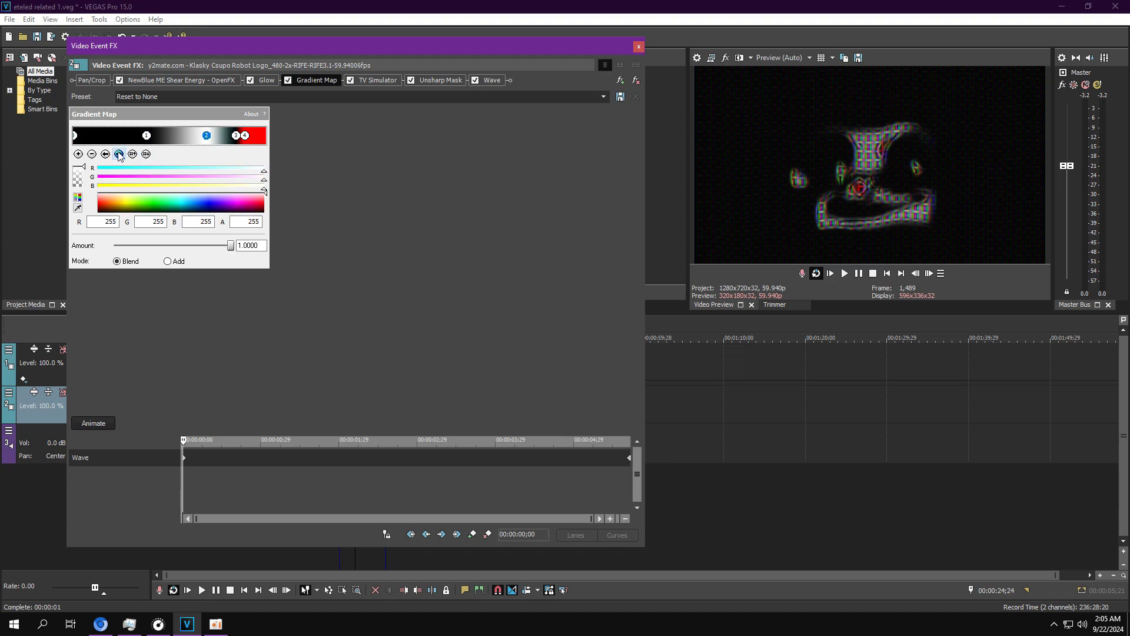
pyautogui.click(119, 155)
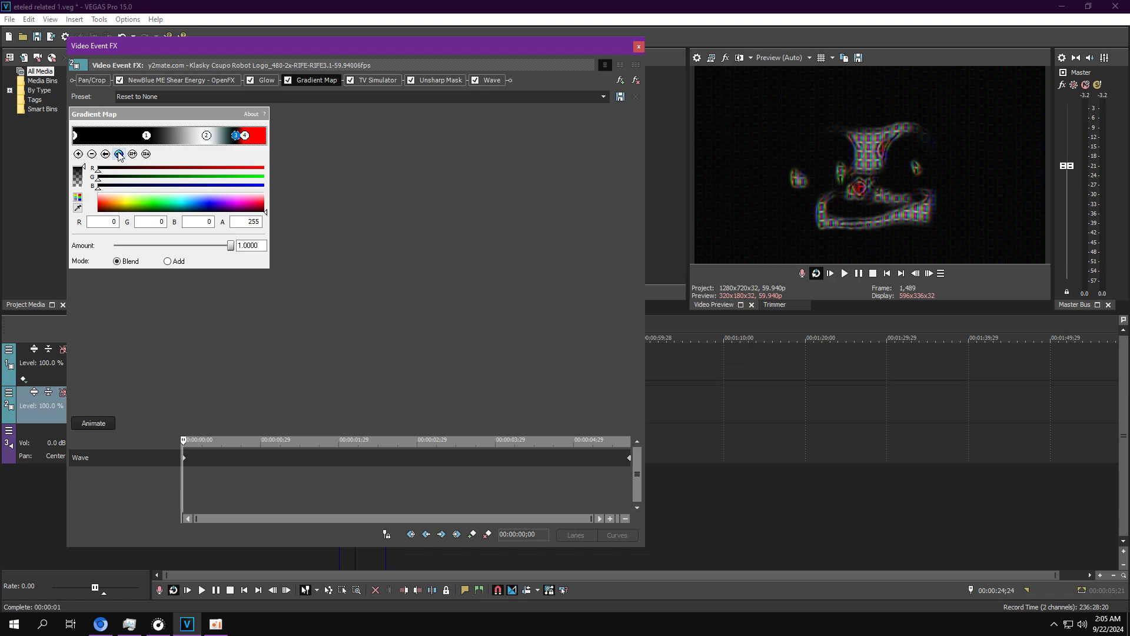
pyautogui.click(119, 154)
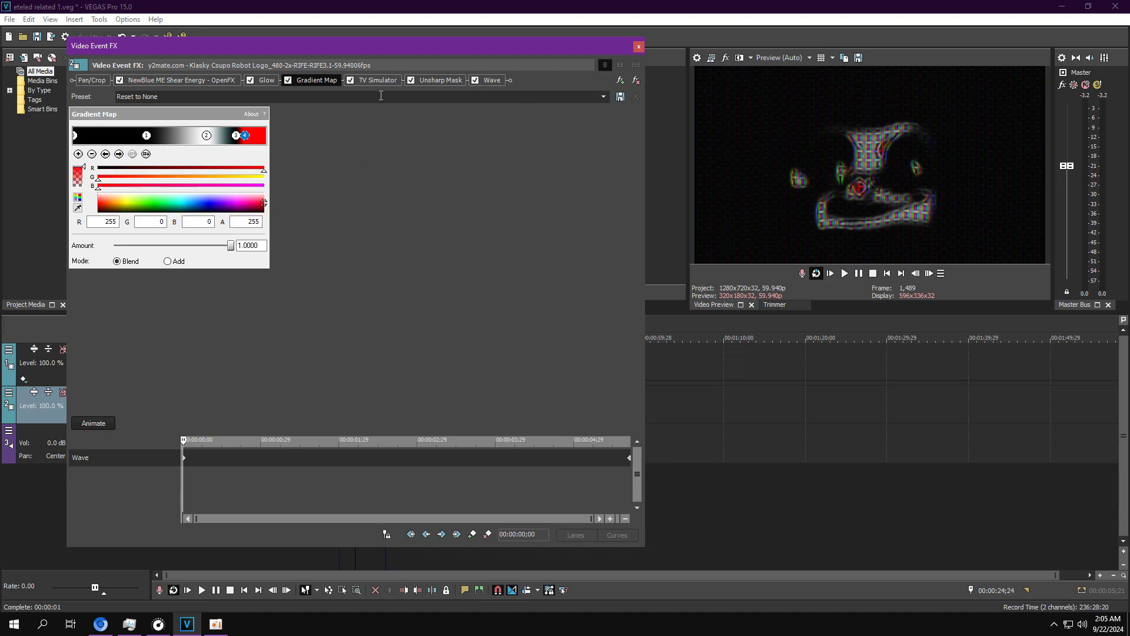
# Step: Review the fifth clip's TV Simulator, Unsharp Mask and Wave settings, then close the video effects window
pyautogui.click(396, 83)
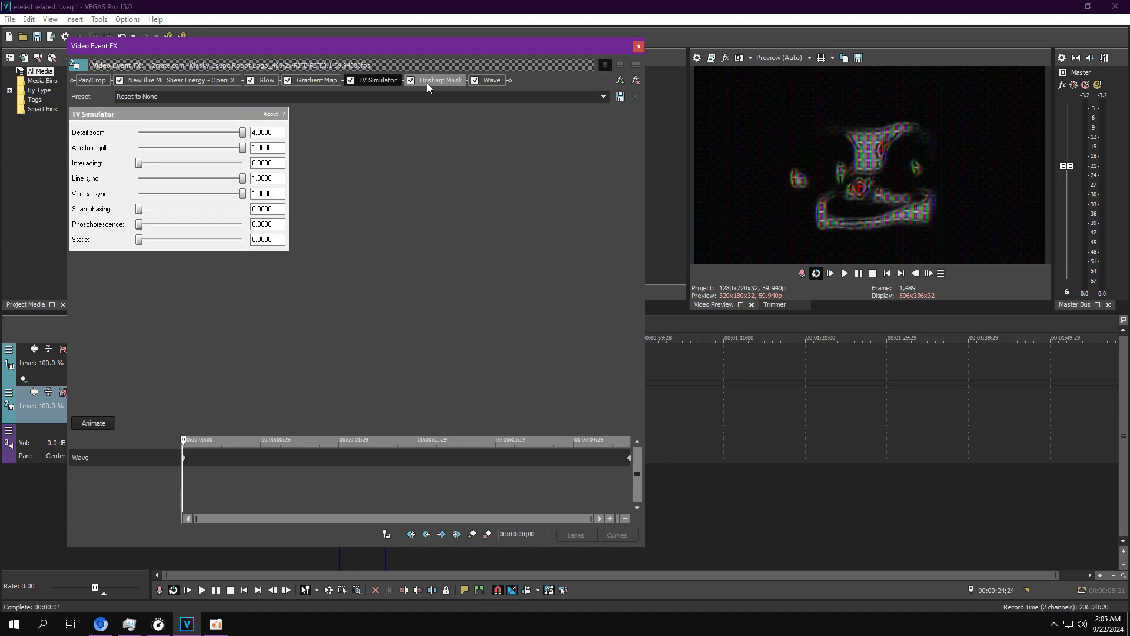
pyautogui.click(427, 85)
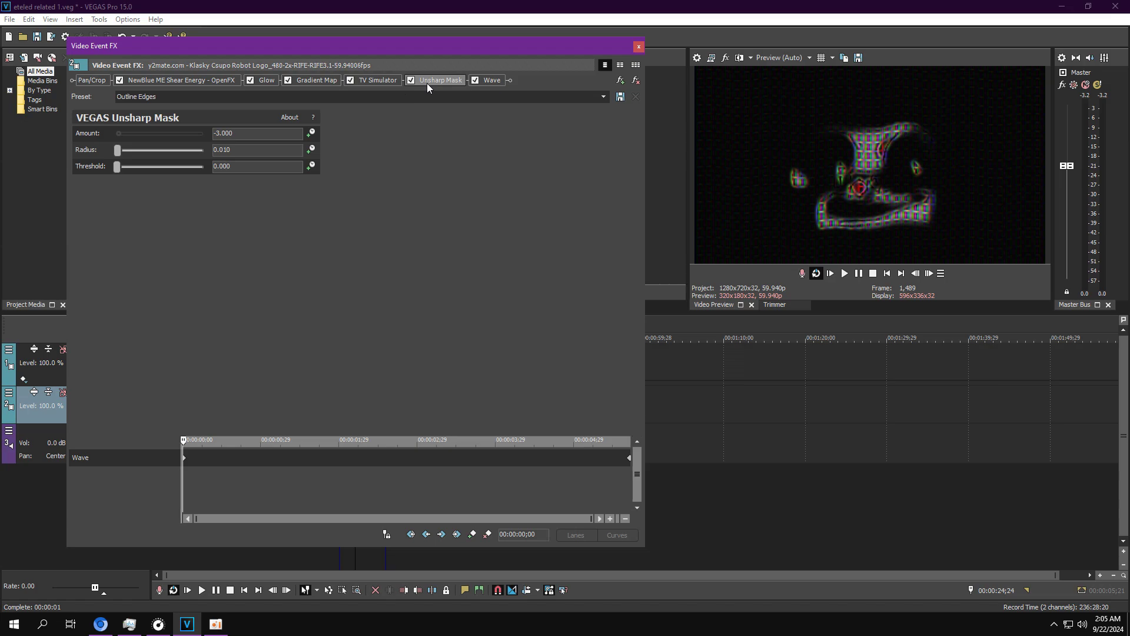
pyautogui.click(496, 84)
pyautogui.moveTo(226, 524); pyautogui.dragTo(0, 517)
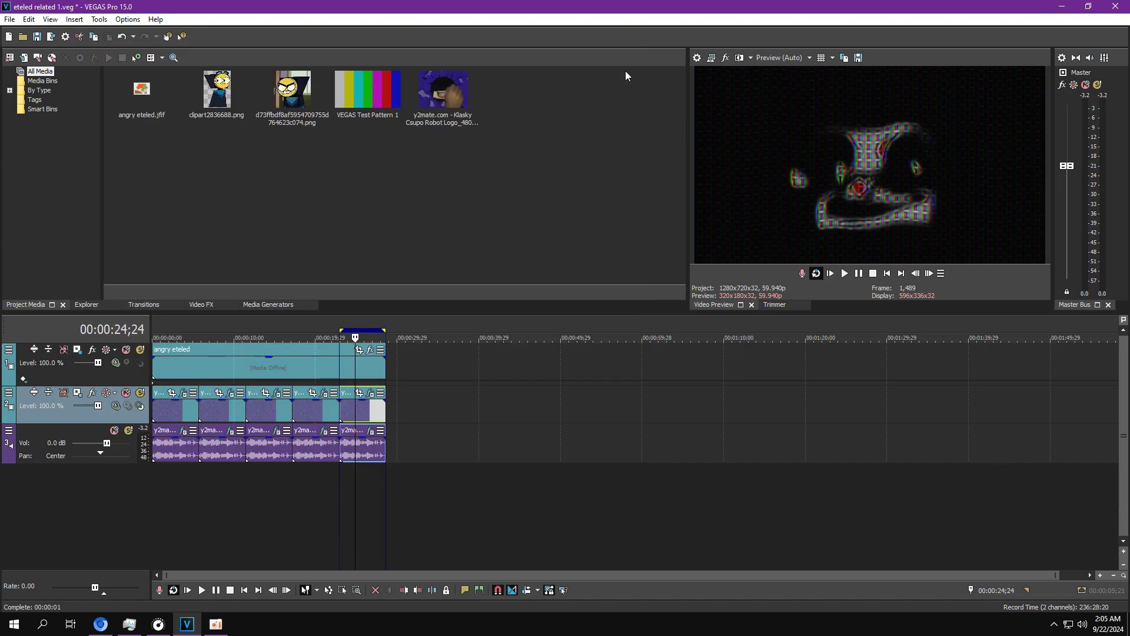
pyautogui.click(639, 46)
# Step: Open the fifth clip's audio effects, widen the window, and view the Orange Vocoder and ExpressFX Delay settings
pyautogui.click(371, 433)
pyautogui.click(176, 110)
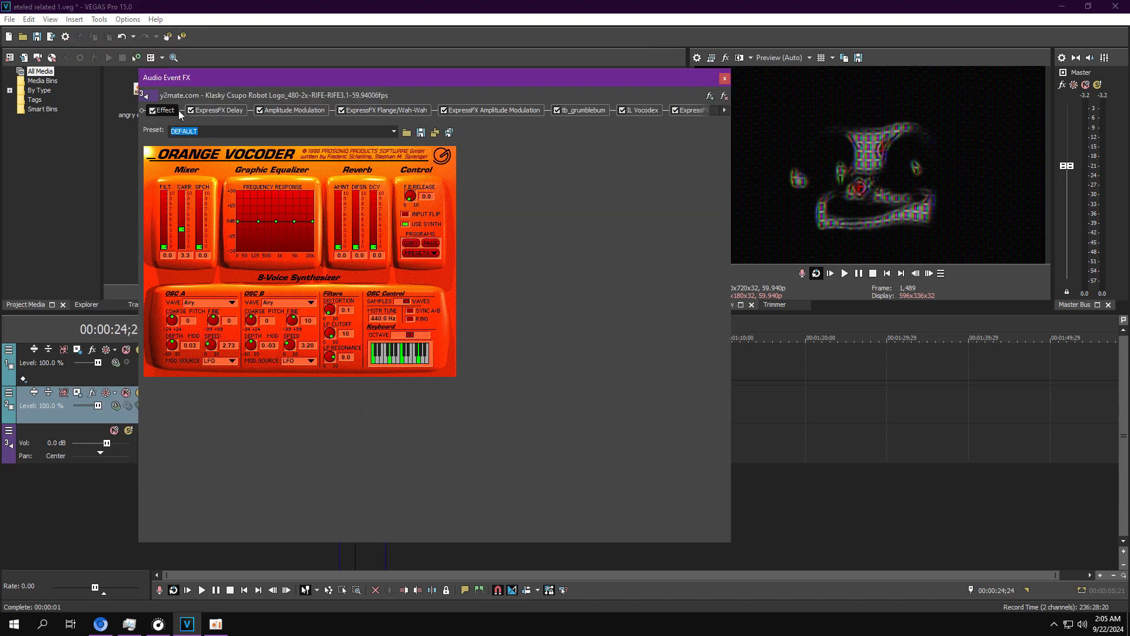
pyautogui.click(238, 111)
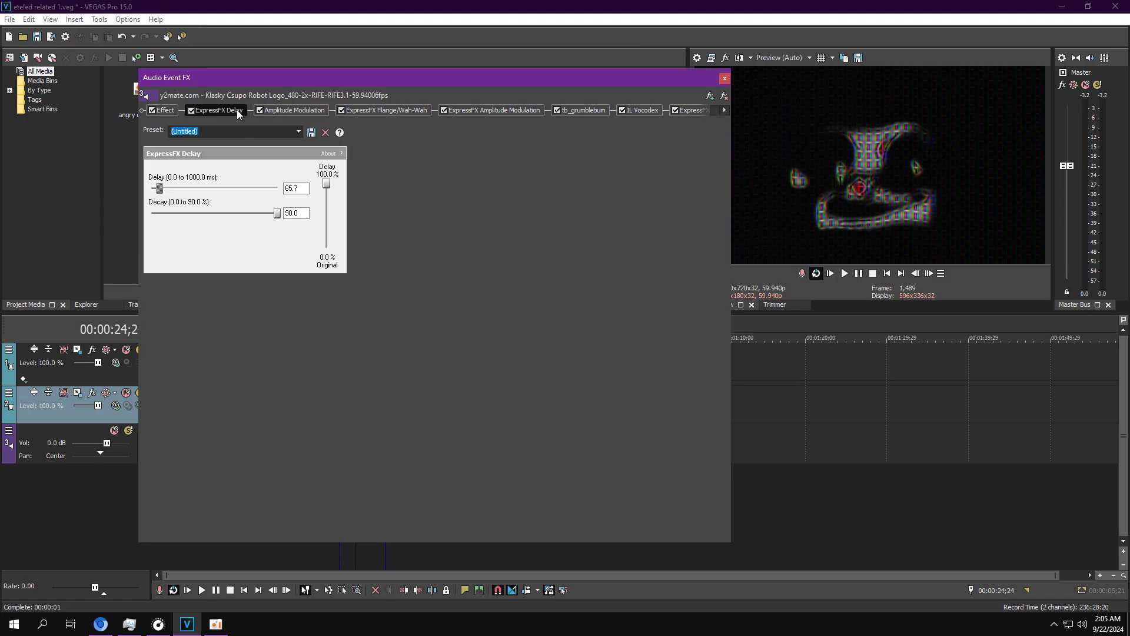
pyautogui.moveTo(733, 206); pyautogui.dragTo(792, 206)
pyautogui.click(167, 109)
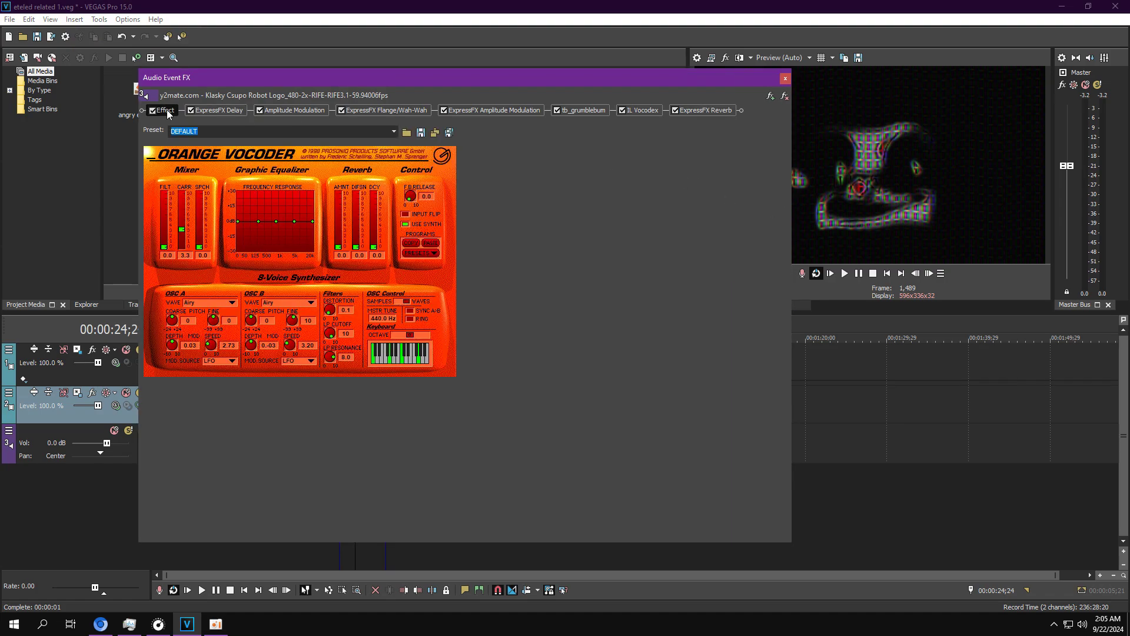
# Step: Bypass every audio effect on the fifth clip except Orange Vocoder, and play the clip
pyautogui.click(190, 111)
pyautogui.click(260, 110)
pyautogui.click(444, 110)
pyautogui.click(557, 110)
pyautogui.click(622, 110)
pyautogui.click(675, 110)
pyautogui.click(844, 273)
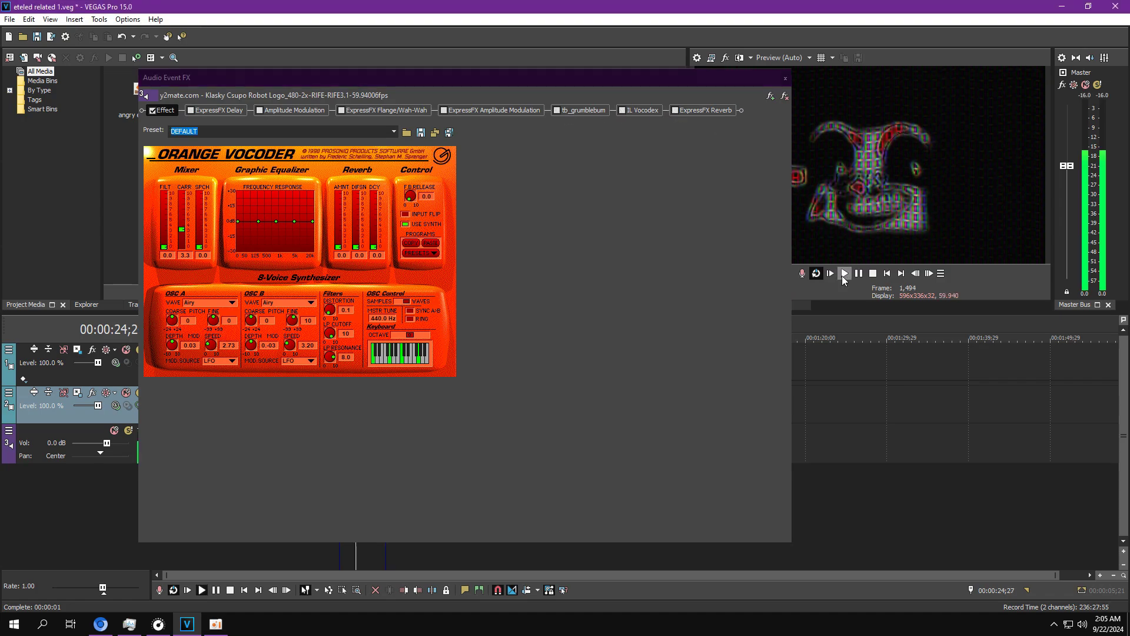
# Step: Change the Orange Vocoder preset to SYNTH 2 and halt playback
pyautogui.click(393, 131)
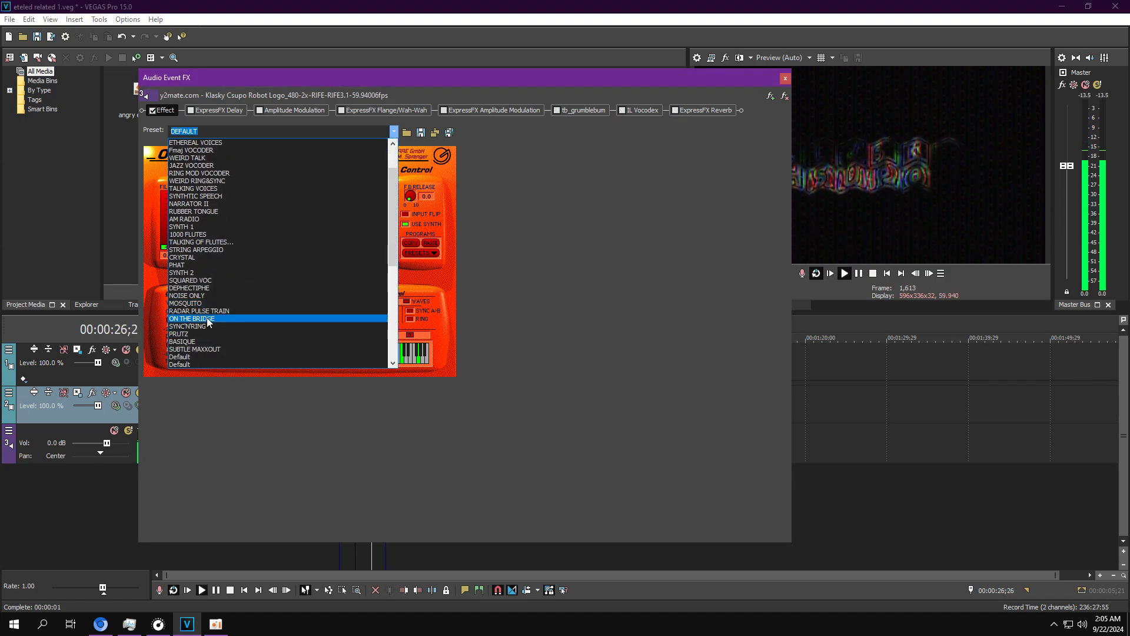
pyautogui.click(197, 273)
pyautogui.press('space')
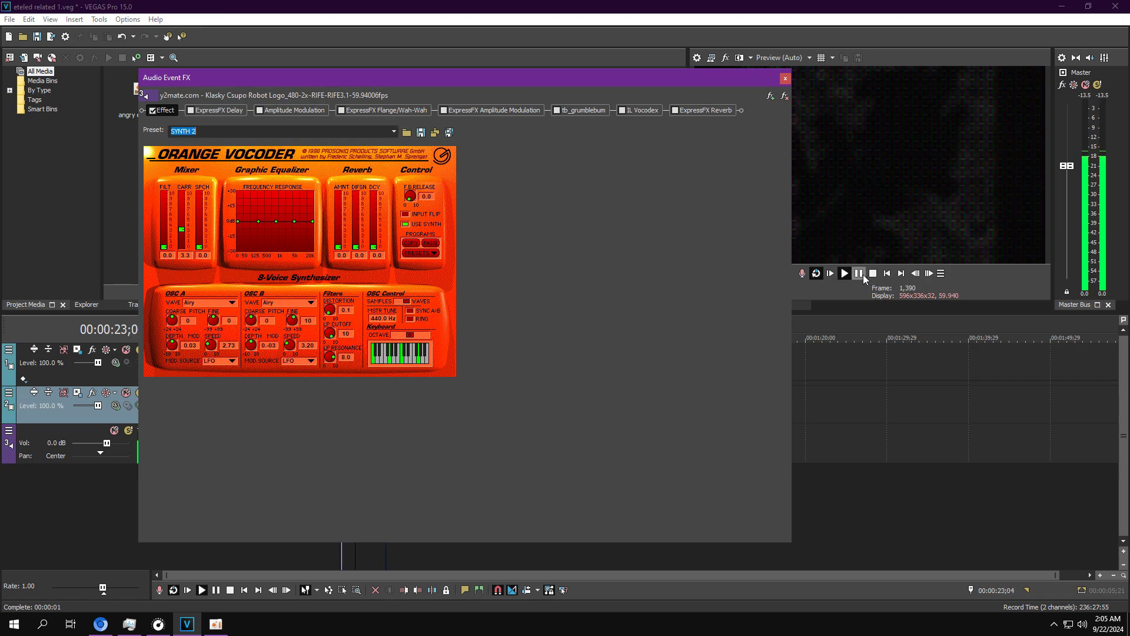
# Step: Re-enable and review ExpressFX Delay, Amplitude Modulation, ExpressFX Flange/Wah-Wah and ExpressFX Amplitude Modulation on the fifth clip
pyautogui.click(190, 110)
pyautogui.click(215, 112)
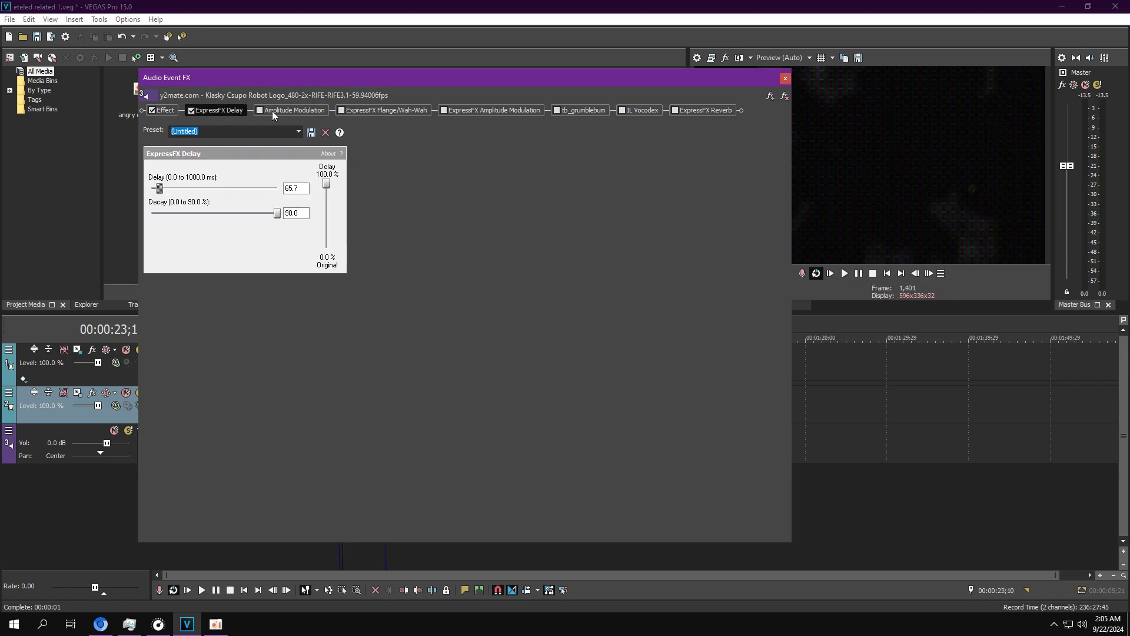
pyautogui.click(258, 111)
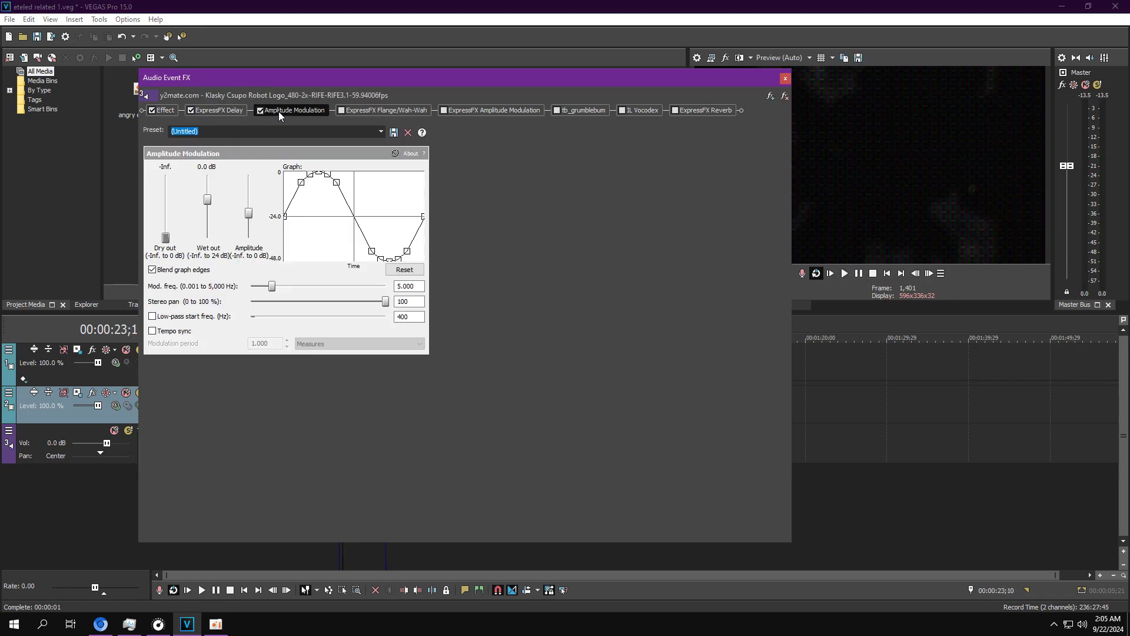
pyautogui.click(341, 111)
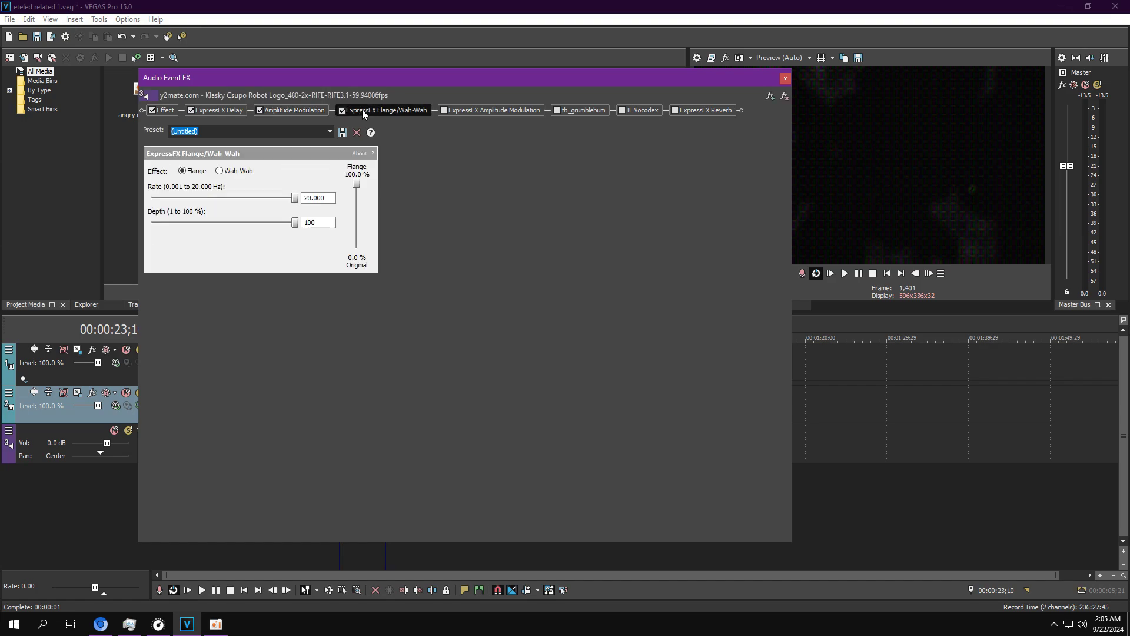
pyautogui.click(443, 110)
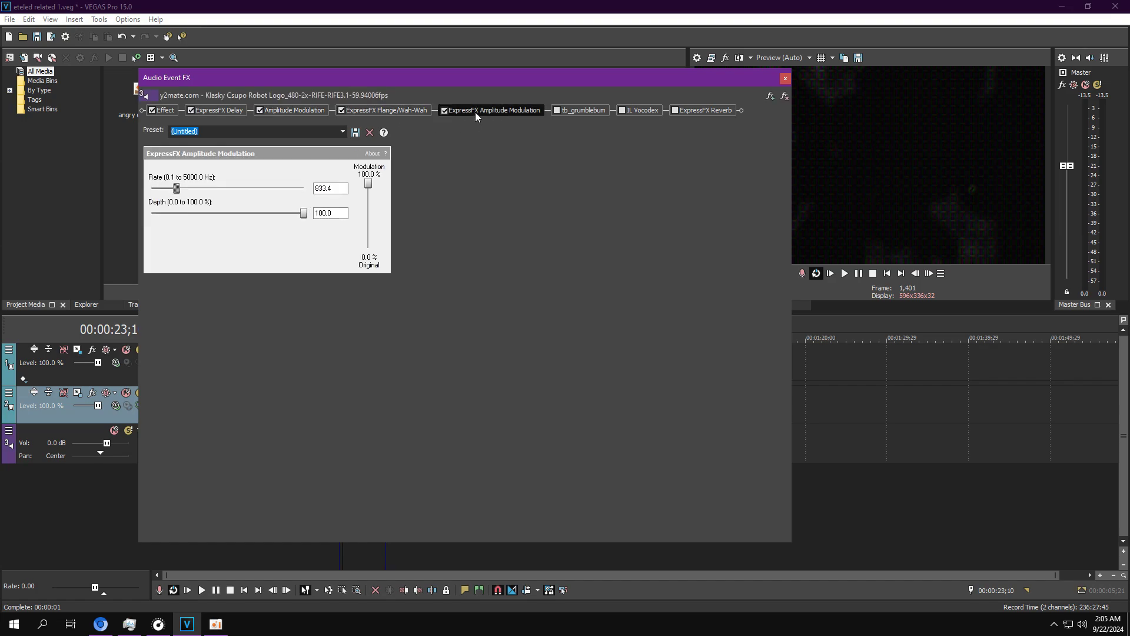
# Step: Re-enable and review tb_grumblebum, IL Vocodex and ExpressFX Reverb, then close the audio effects window
pyautogui.click(558, 110)
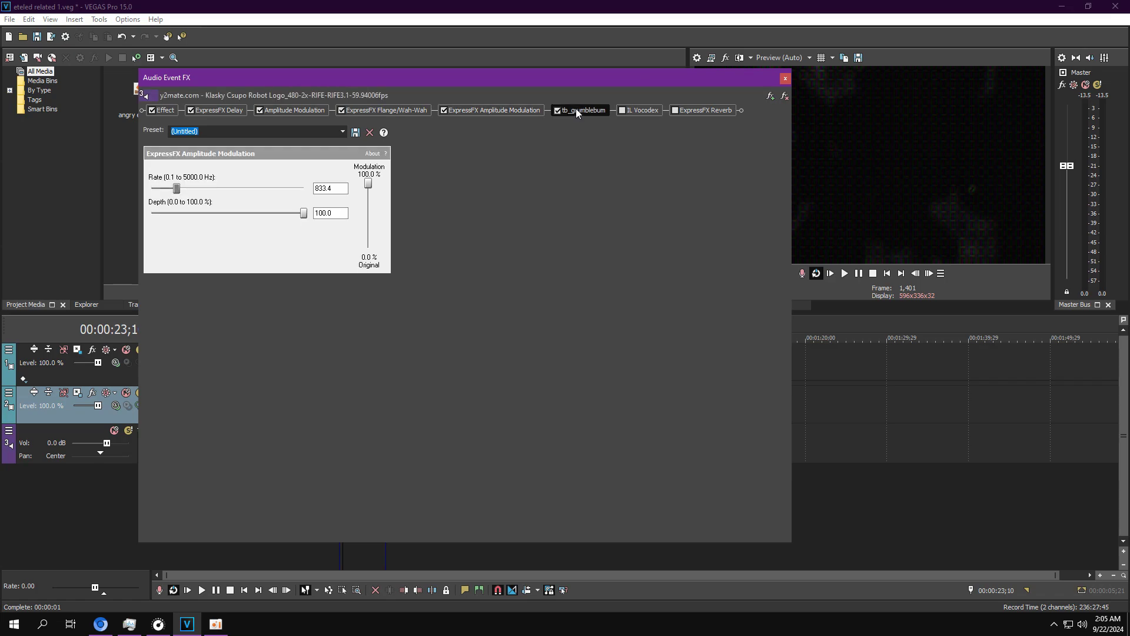
pyautogui.click(623, 111)
pyautogui.click(676, 110)
pyautogui.click(709, 115)
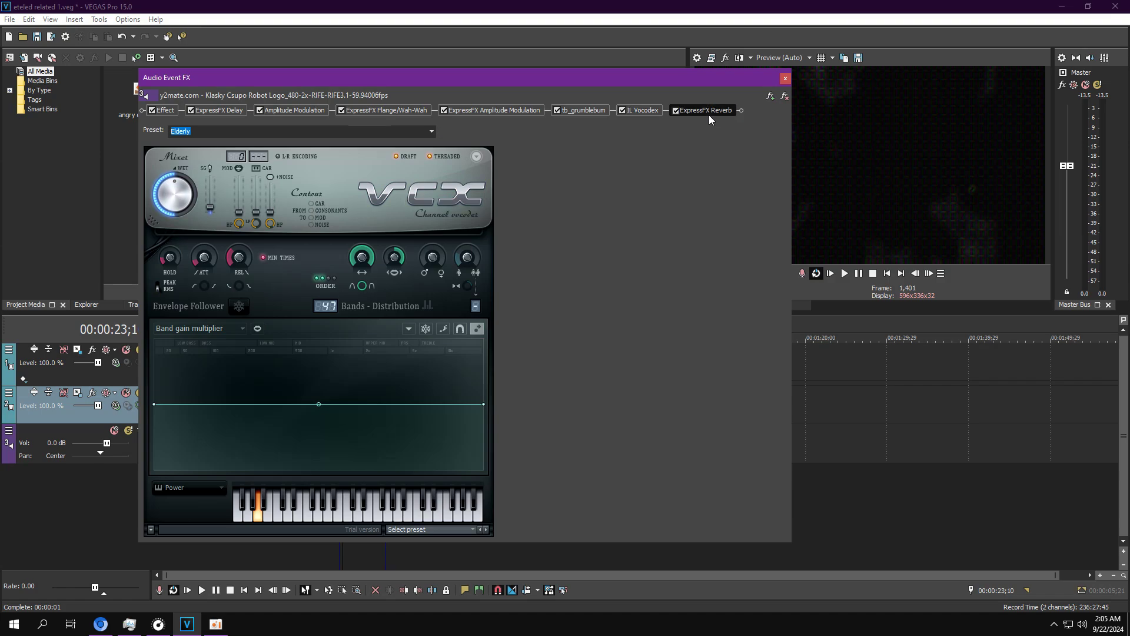
pyautogui.click(785, 78)
# Step: Play the fifth clip from its start with all of its effects active
pyautogui.click(339, 482)
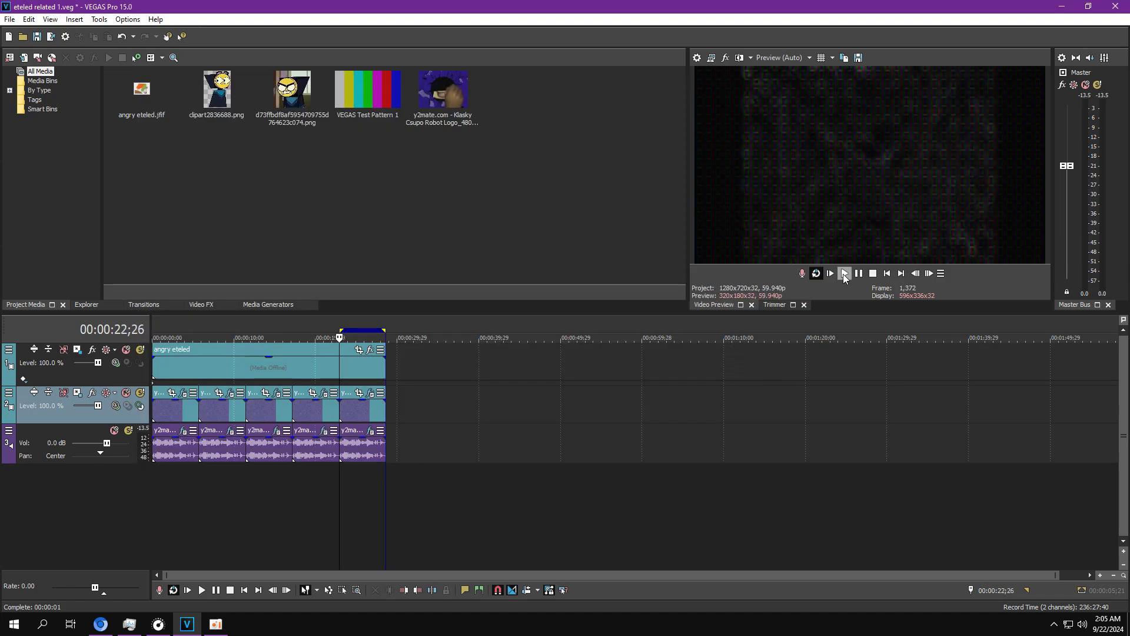
pyautogui.click(844, 274)
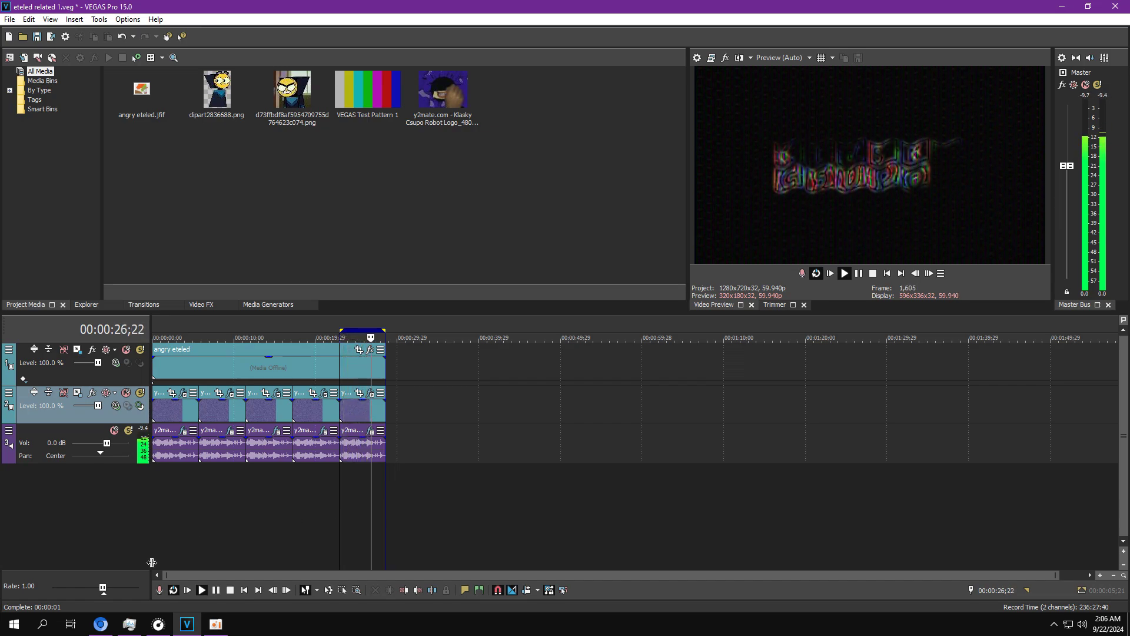
pyautogui.click(215, 624)
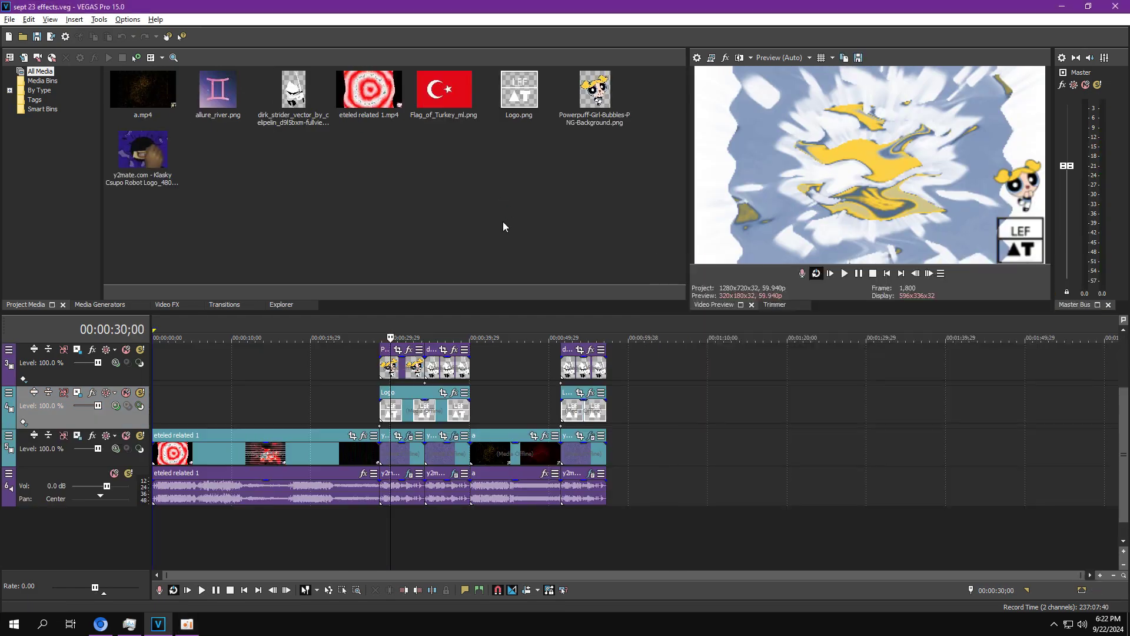
# Step: Set the loop region to the first Logo event, and view NewBlue ME Ripple on the first robot logo clip in an enlarged effects window
pyautogui.doubleClick(445, 415)
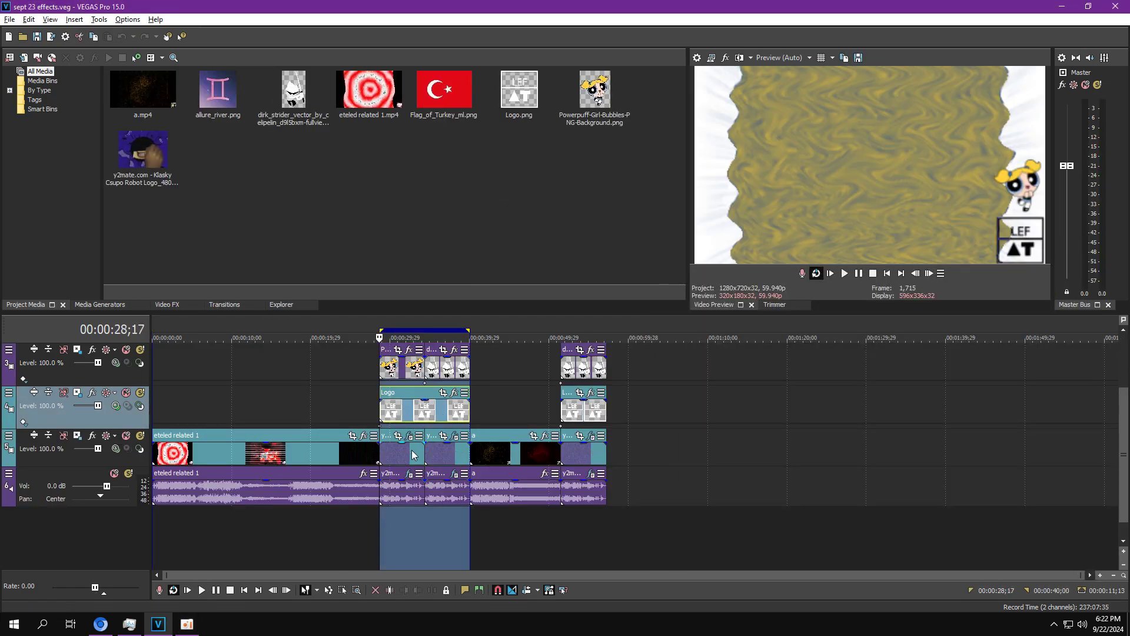
pyautogui.click(410, 435)
pyautogui.click(545, 107)
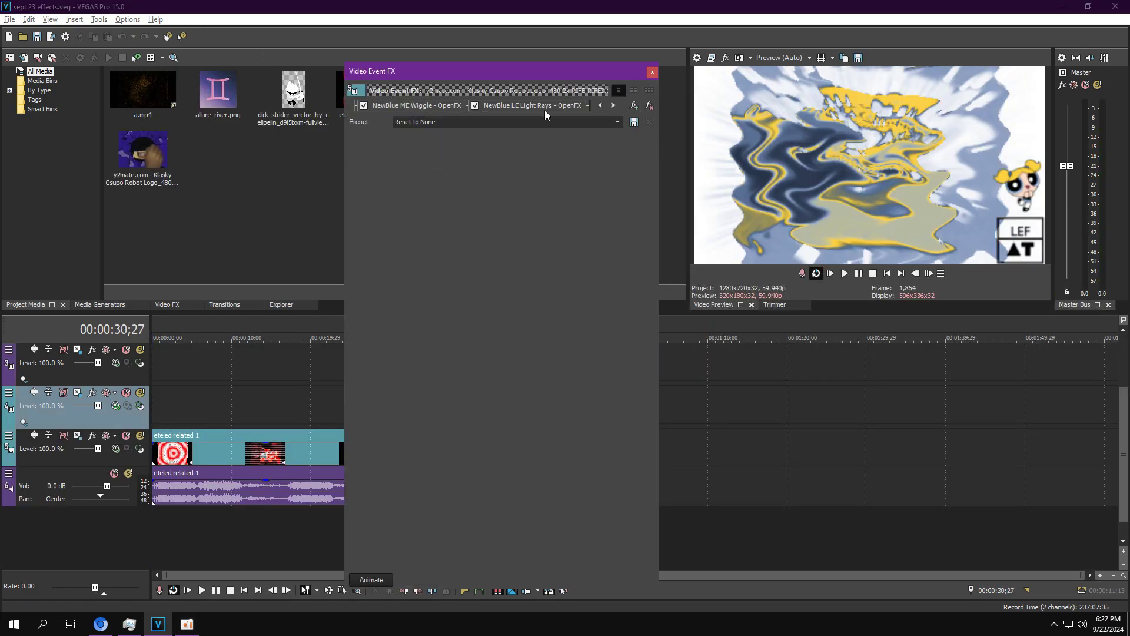
pyautogui.click(599, 106)
pyautogui.click(494, 105)
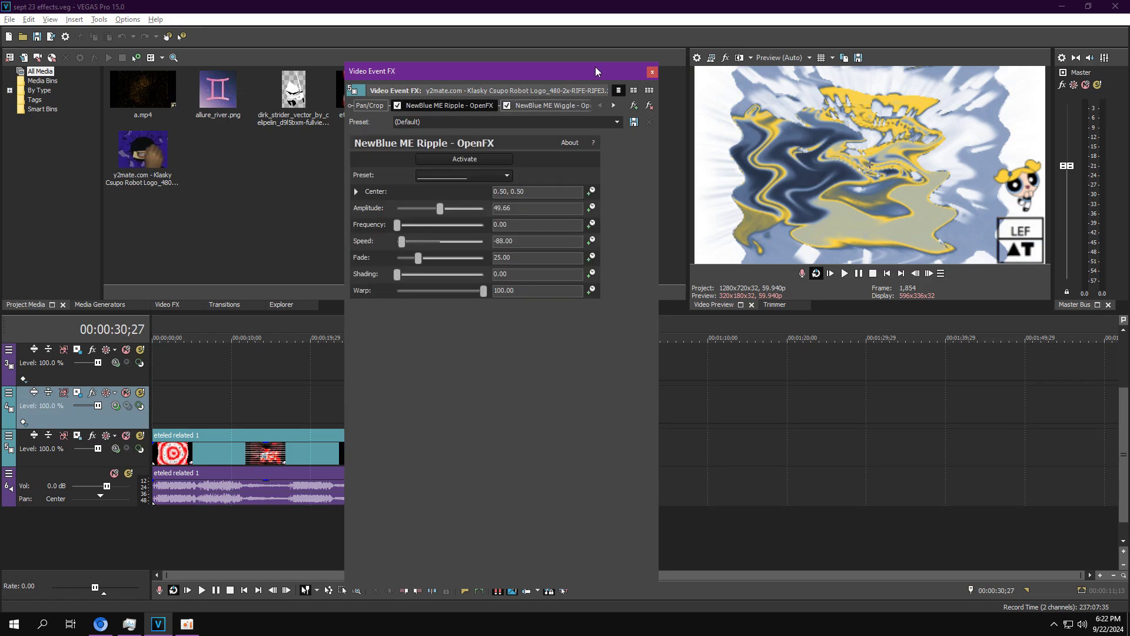
pyautogui.moveTo(595, 69); pyautogui.dragTo(527, 43)
pyautogui.moveTo(592, 257); pyautogui.dragTo(757, 257)
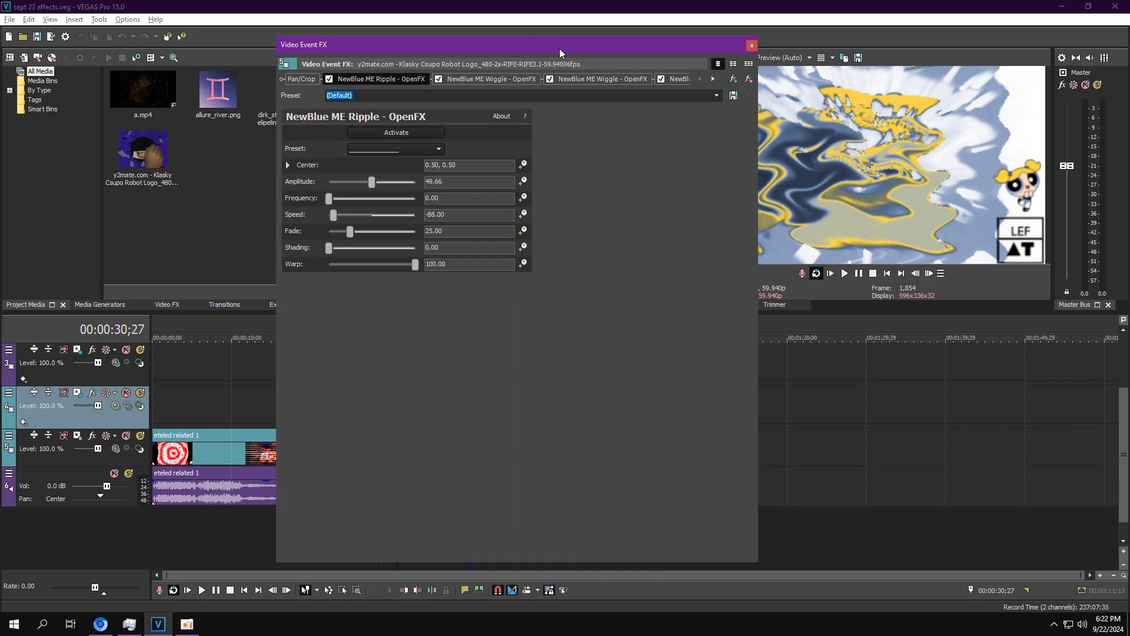
# Step: Widen the effects window and review the settings of the four NewBlue ME Wiggle effects on the first robot logo clip
pyautogui.moveTo(559, 48); pyautogui.dragTo(447, 52)
pyautogui.moveTo(646, 164); pyautogui.dragTo(1034, 168)
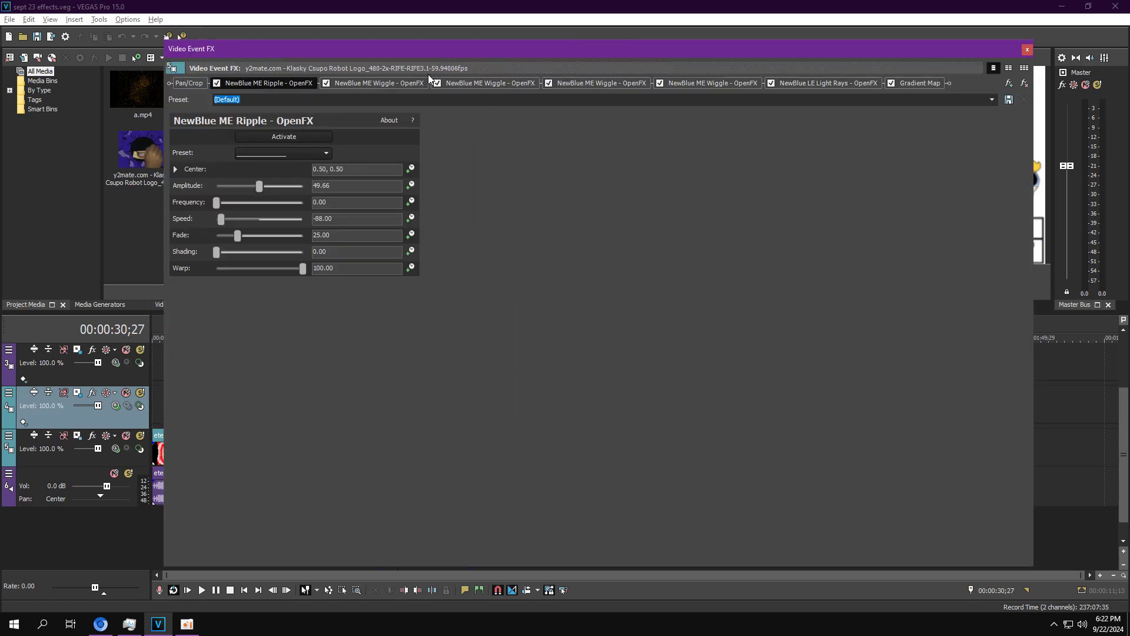
pyautogui.click(377, 83)
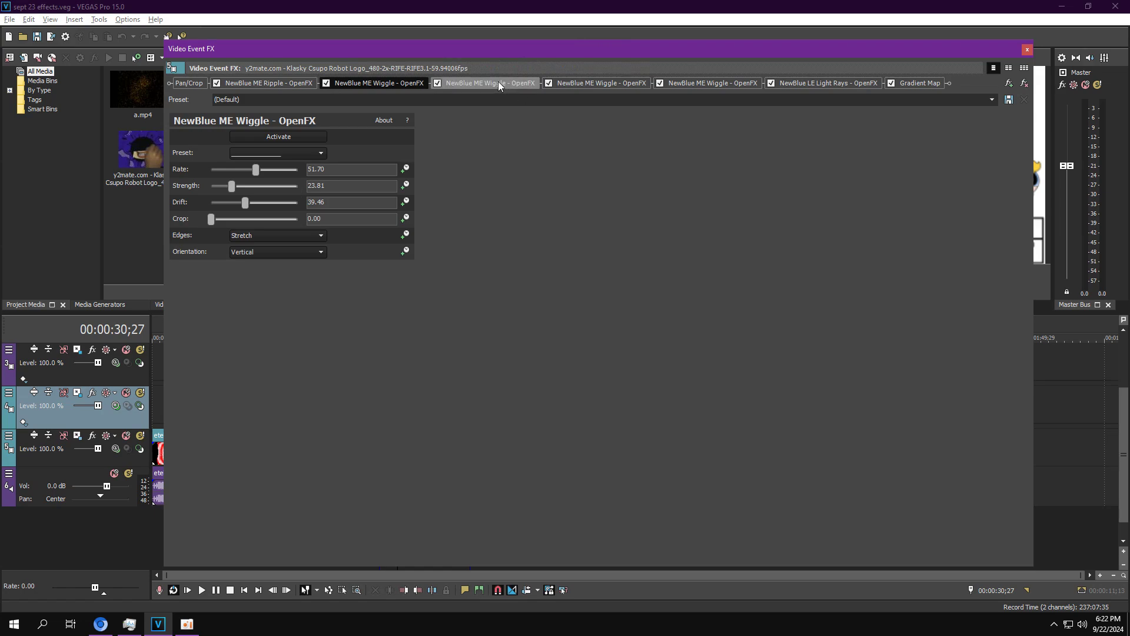
pyautogui.click(498, 81)
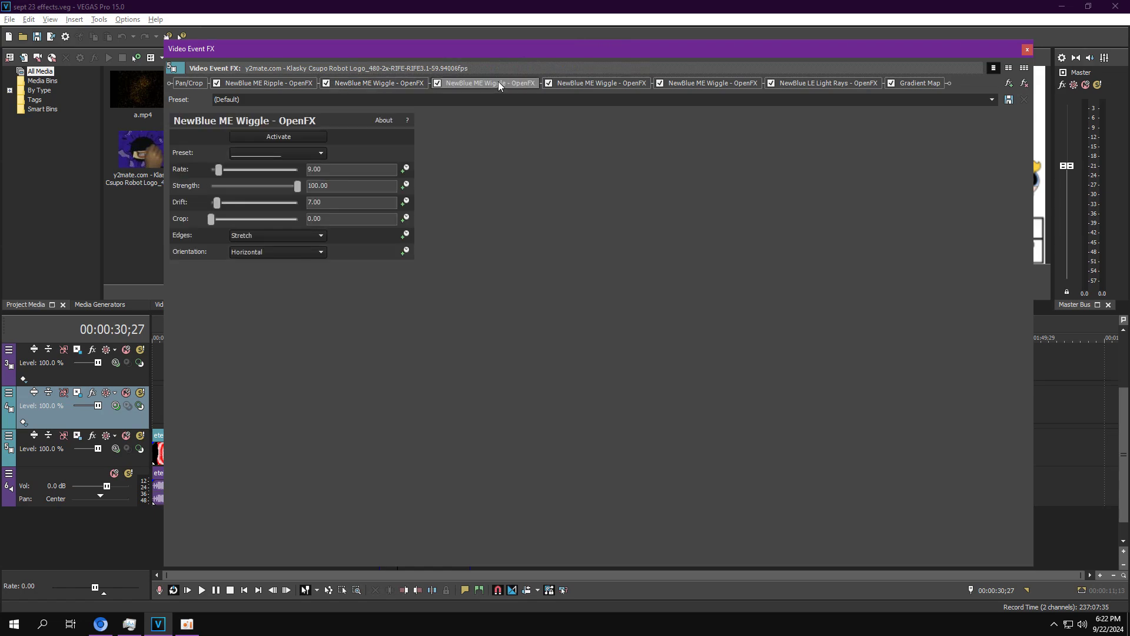
pyautogui.click(582, 83)
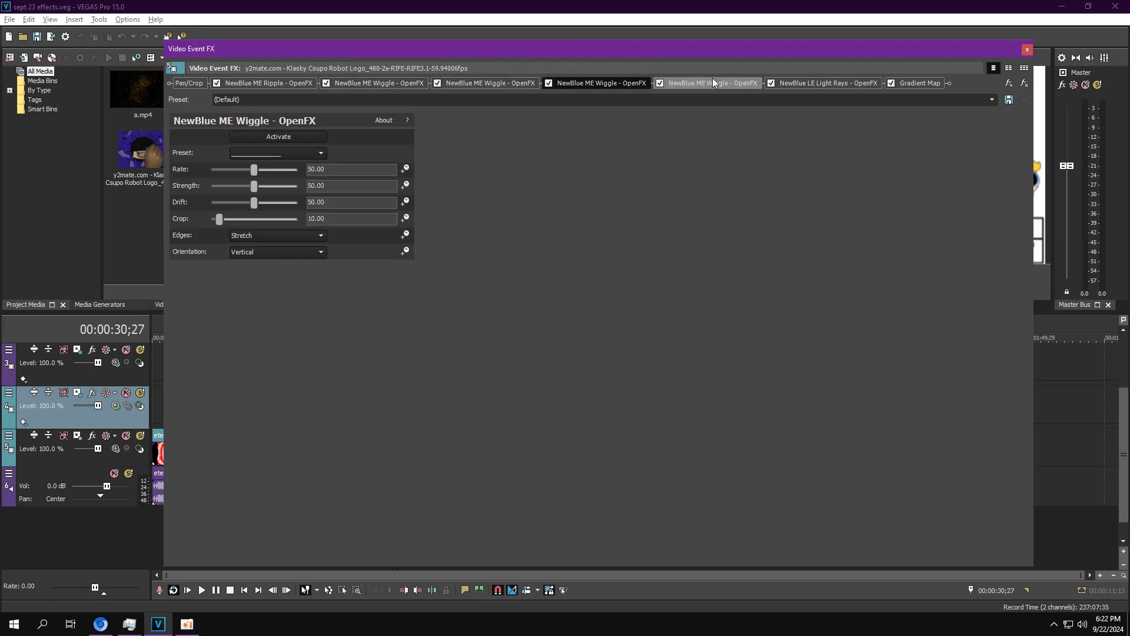
pyautogui.click(713, 80)
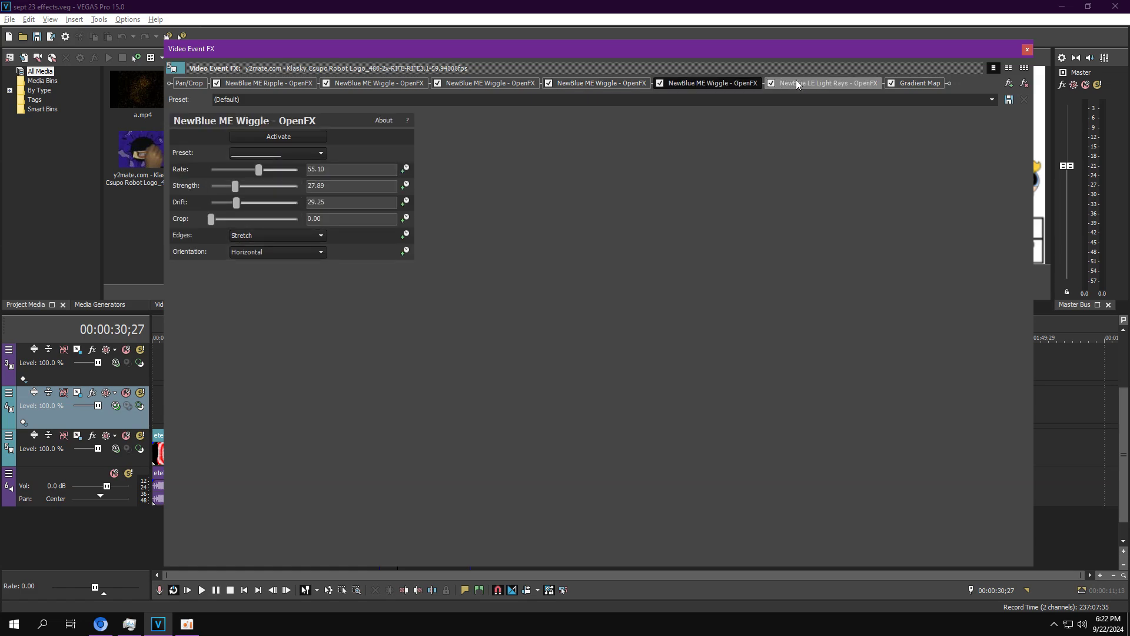
# Step: Apply the Ink Splotches preset to NewBlue LE Light Rays and expand its Light Source, Light Rays, Shimmer and Mix settings
pyautogui.click(796, 81)
pyautogui.click(241, 153)
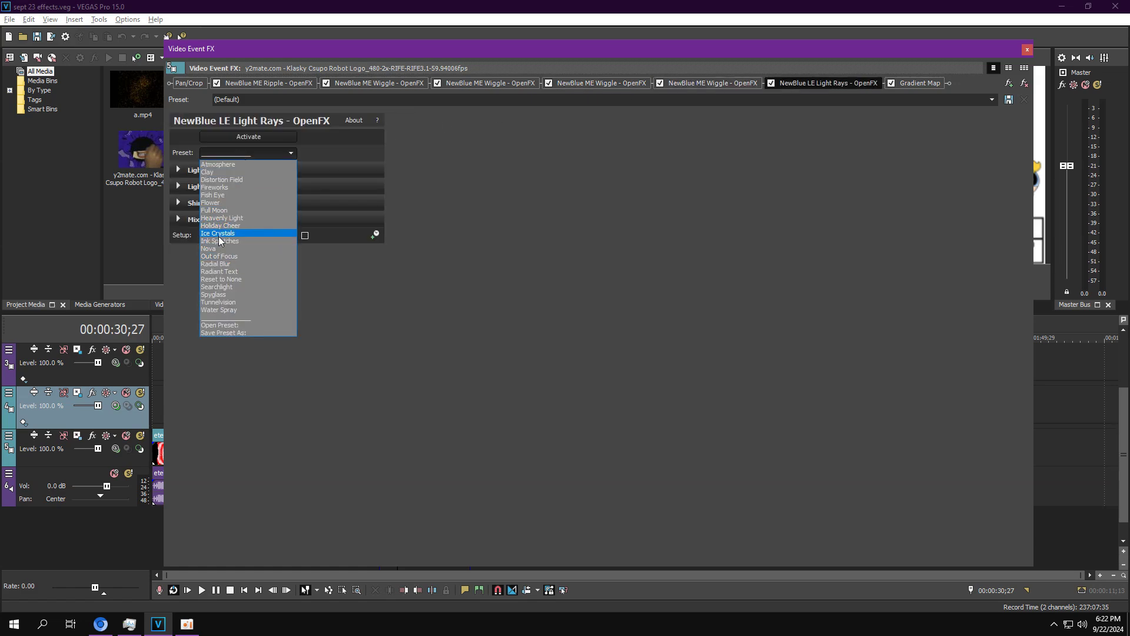
pyautogui.click(219, 241)
pyautogui.click(178, 219)
pyautogui.click(178, 202)
pyautogui.click(178, 186)
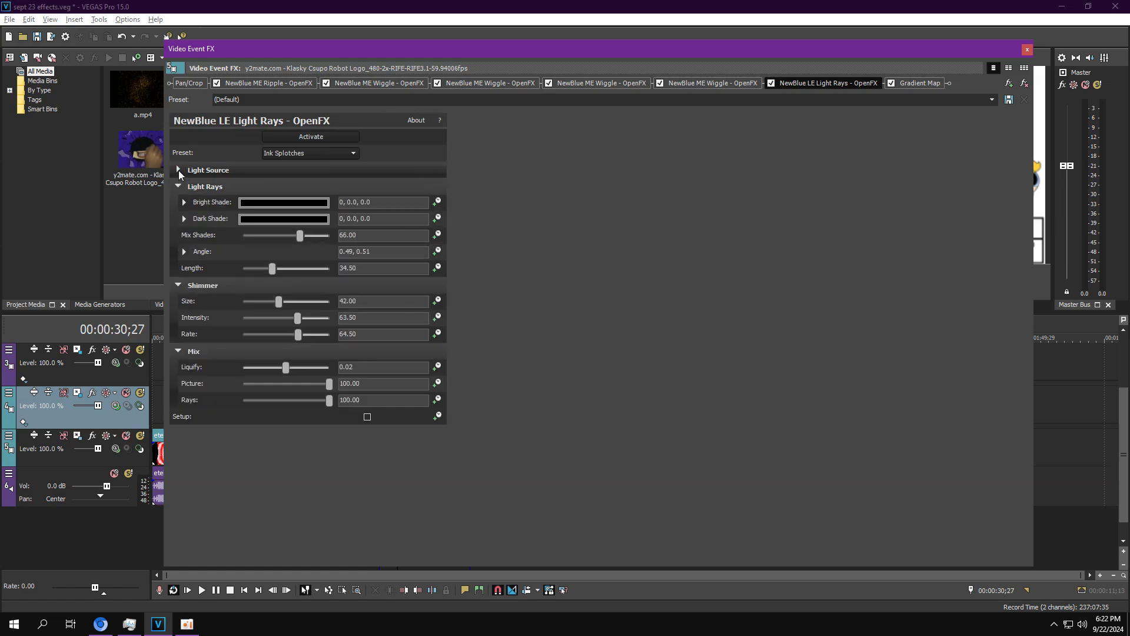
pyautogui.click(178, 170)
pyautogui.click(309, 153)
pyautogui.click(306, 240)
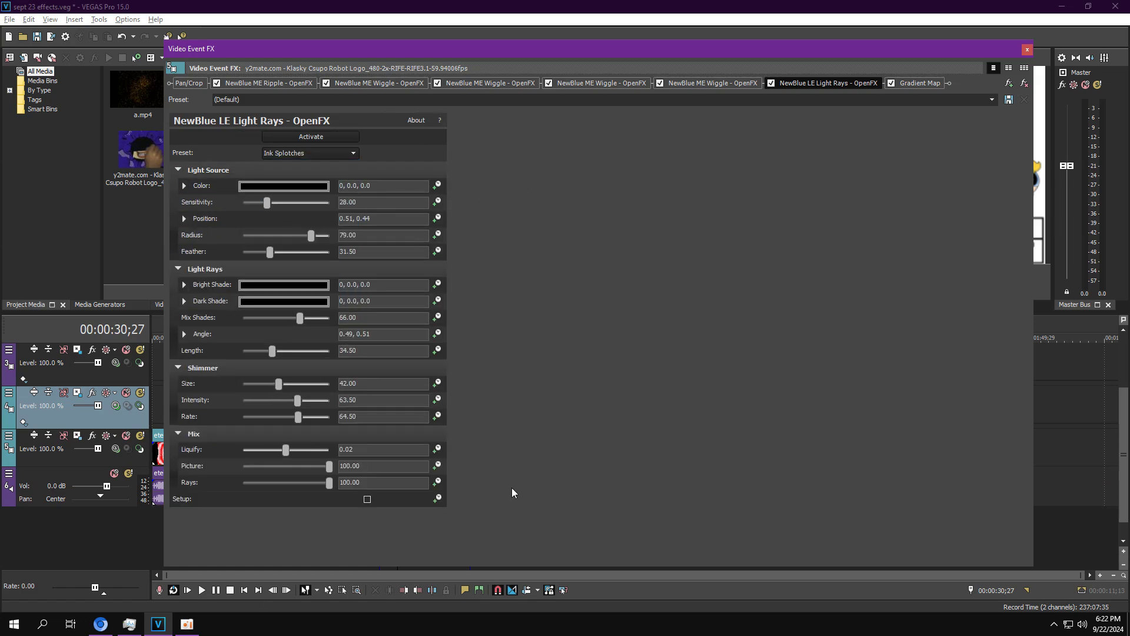
# Step: Review each colour point of the first clip's Gradient Map in turn, then close the video effects window
pyautogui.click(921, 84)
pyautogui.click(216, 157)
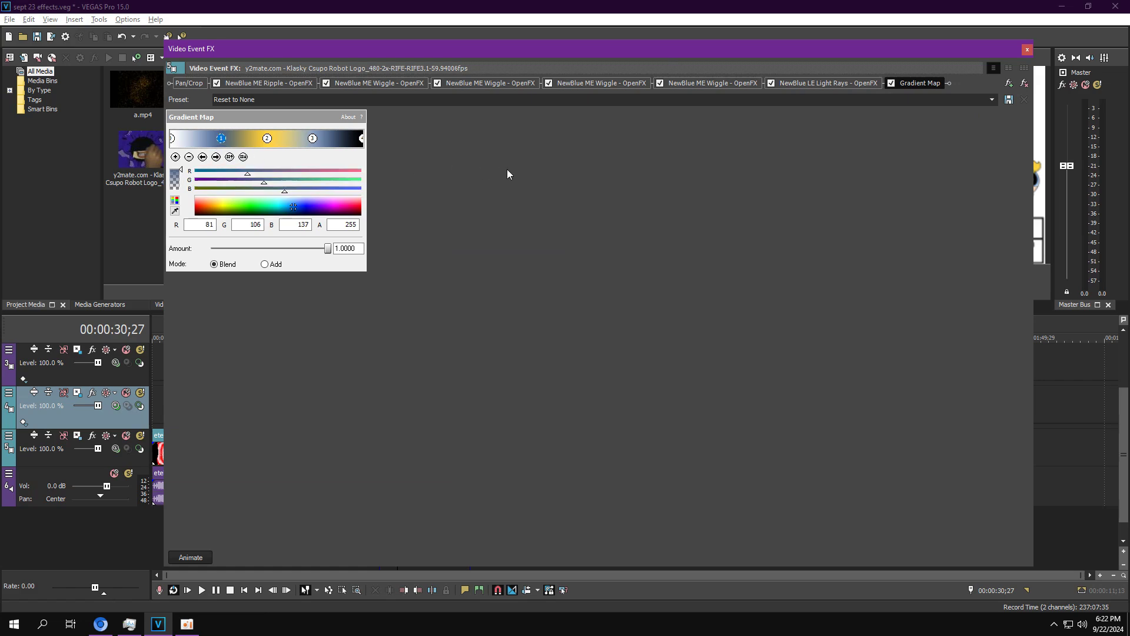
pyautogui.click(216, 158)
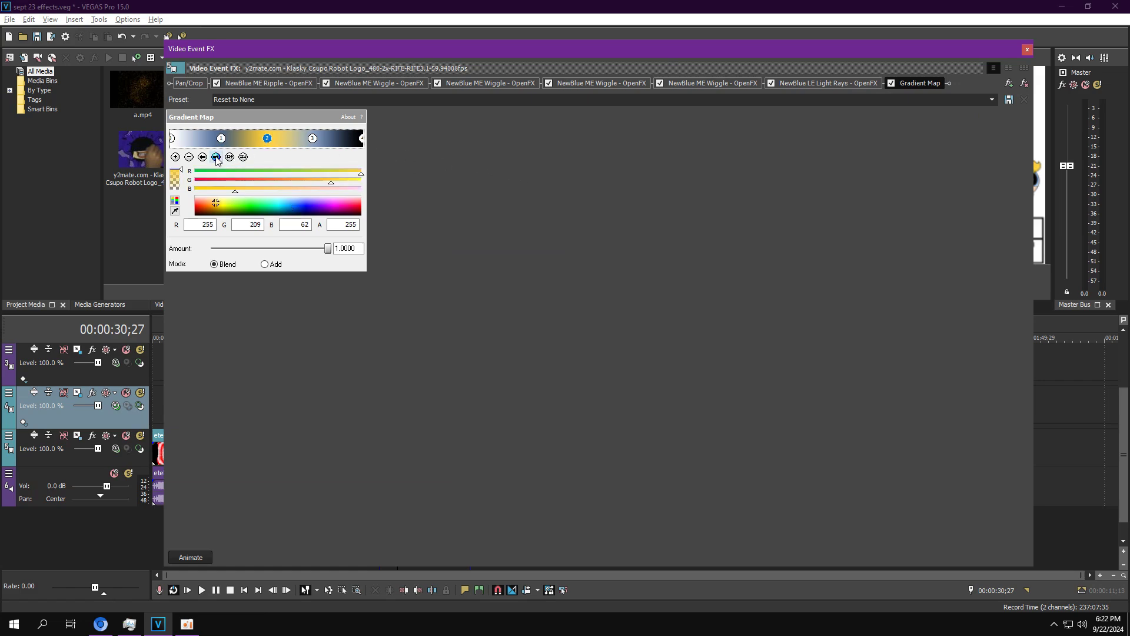
pyautogui.click(216, 158)
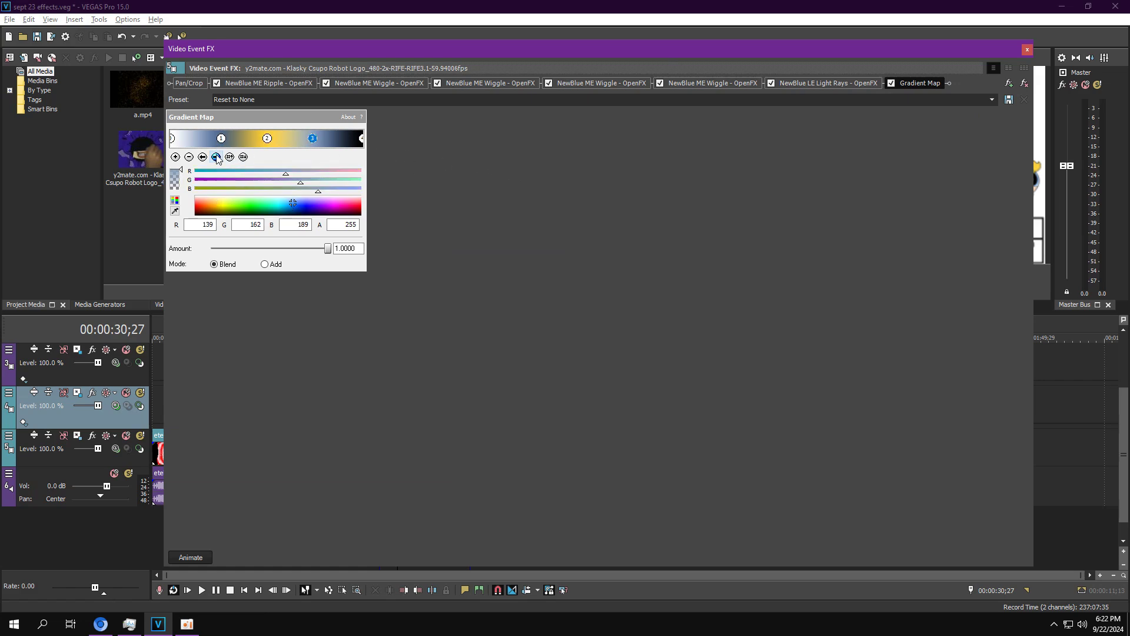
pyautogui.click(216, 158)
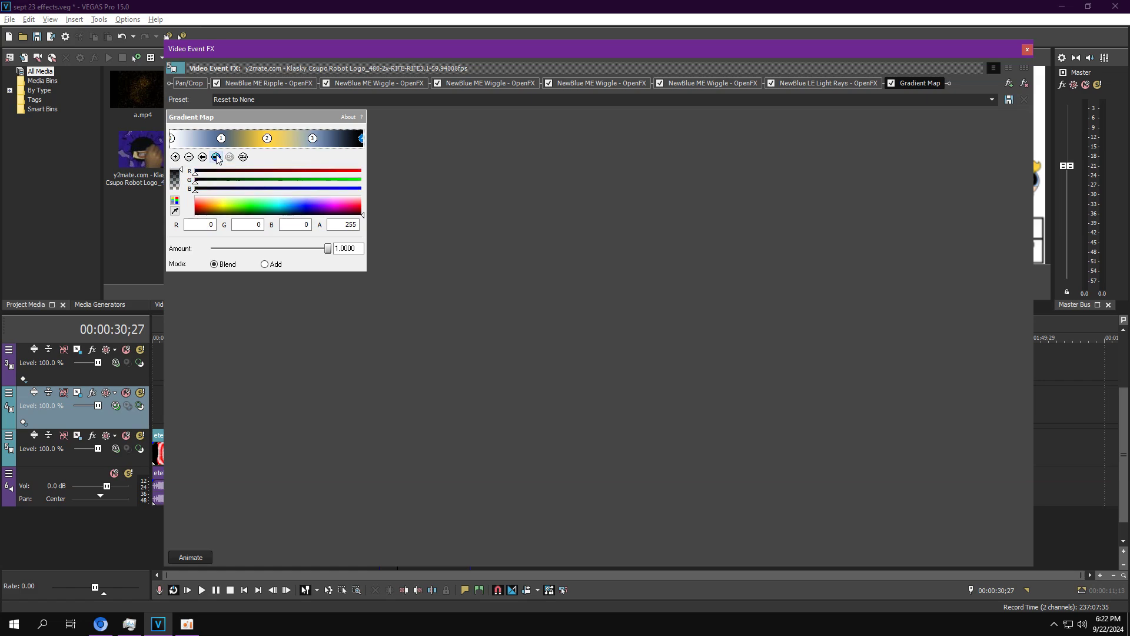
pyautogui.click(1026, 52)
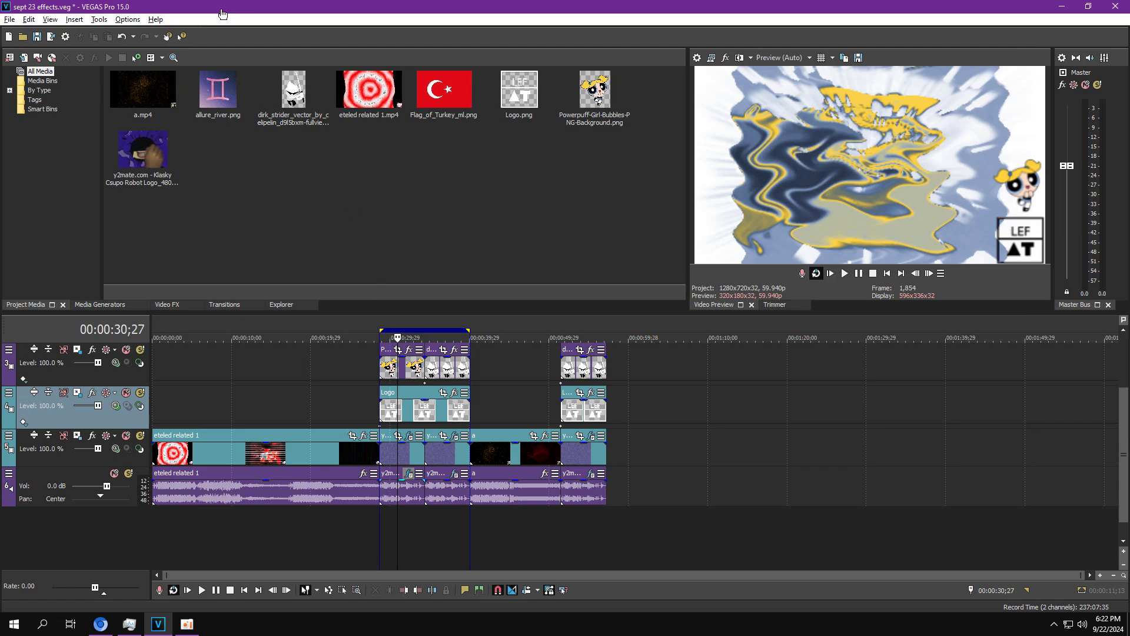
# Step: Review Classic Phaser, ExpressFX Amplitude Modulation, Pan-Oh!-Rama and SludgeVox on the first robot logo clip's audio
pyautogui.click(408, 474)
pyautogui.click(106, 103)
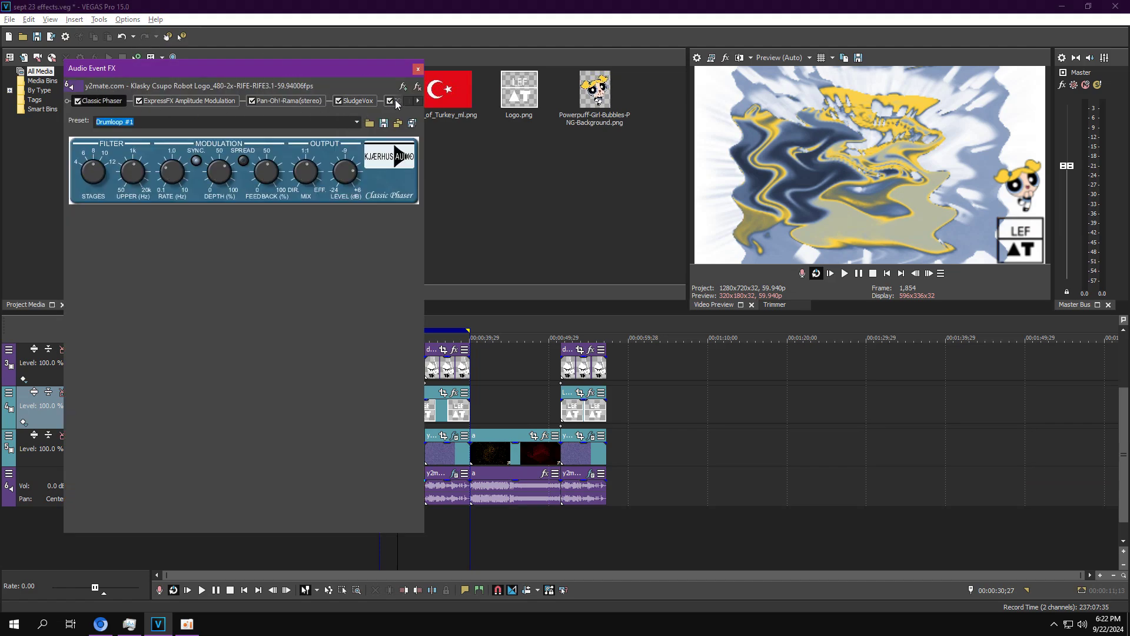
pyautogui.click(187, 100)
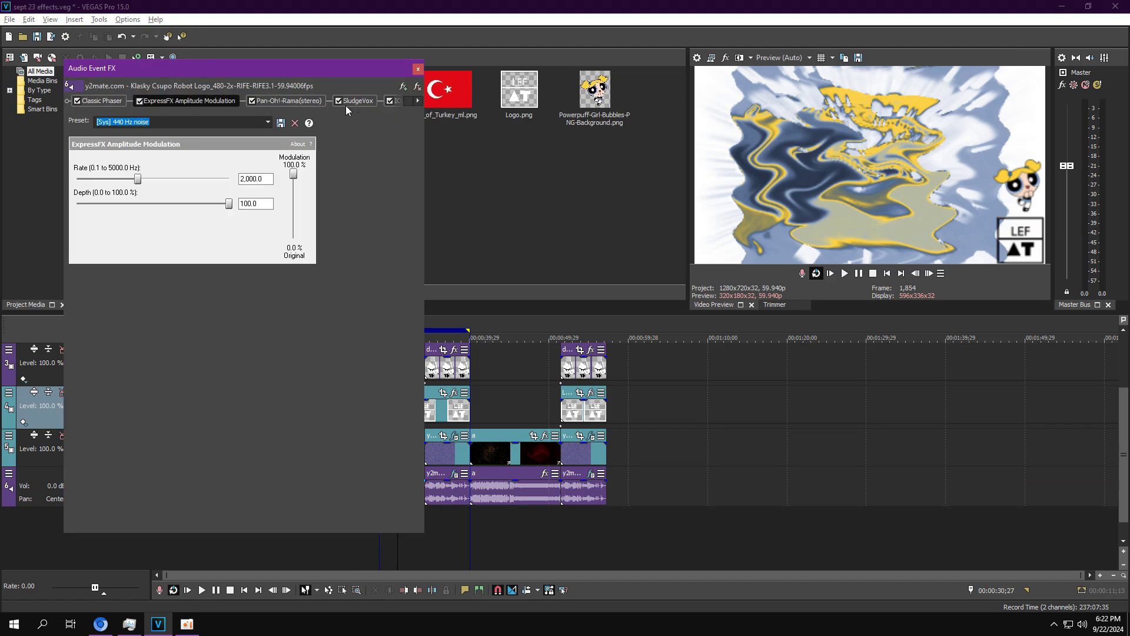
pyautogui.click(263, 102)
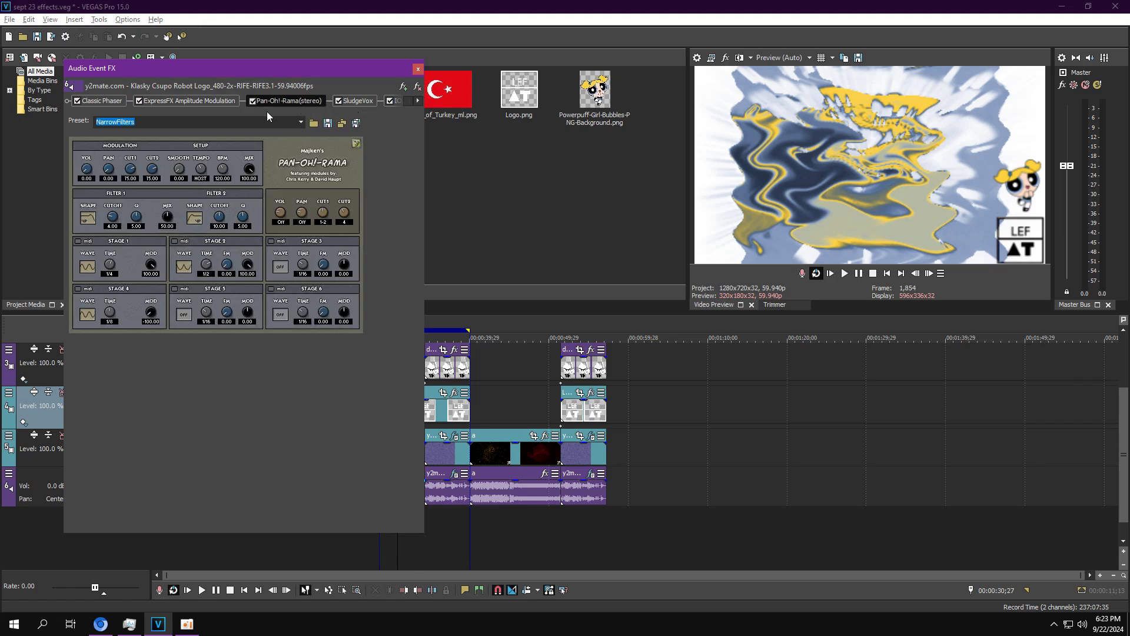
pyautogui.click(352, 101)
pyautogui.click(307, 123)
pyautogui.click(307, 124)
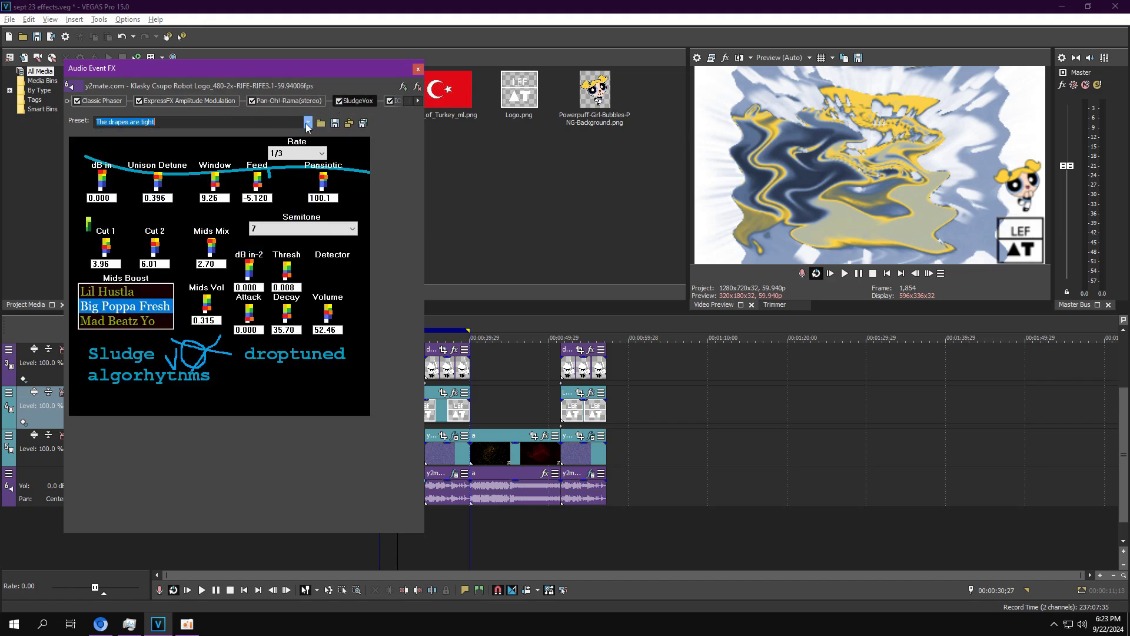
# Step: Review the IO/Phaser and IL Vocodex settings on the first clip's audio, then close the audio effects window
pyautogui.click(418, 100)
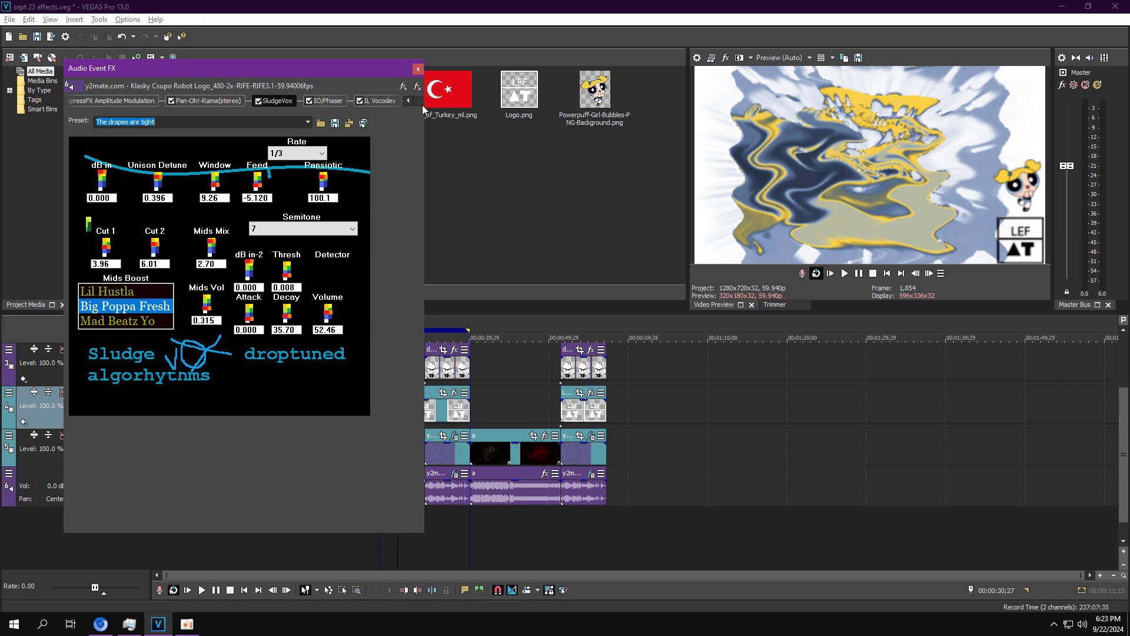
pyautogui.click(341, 103)
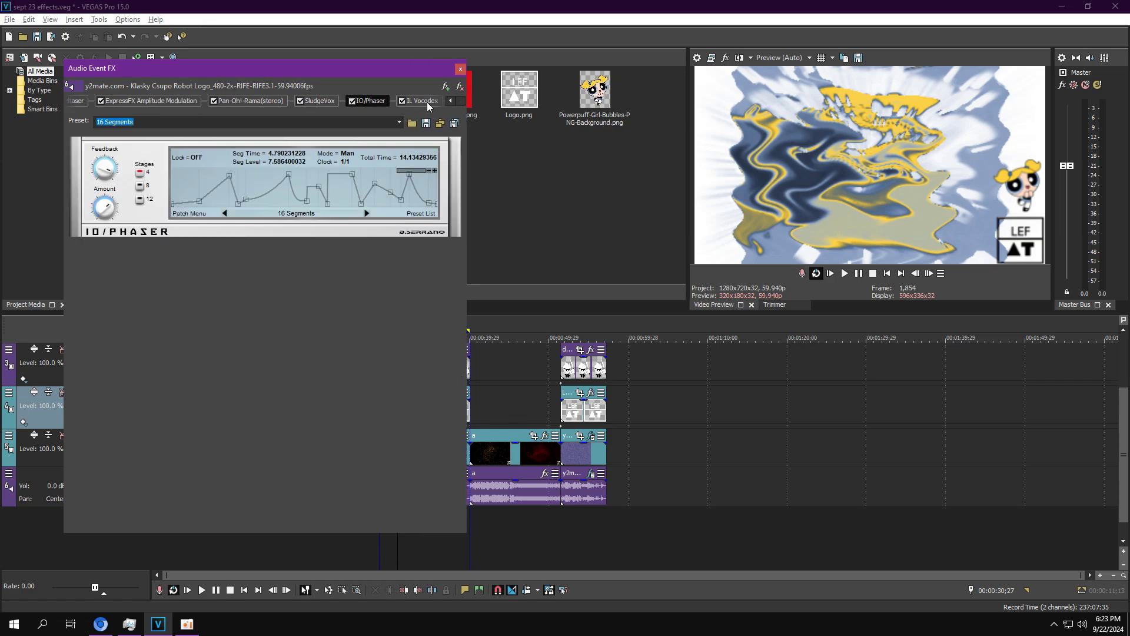
pyautogui.click(426, 101)
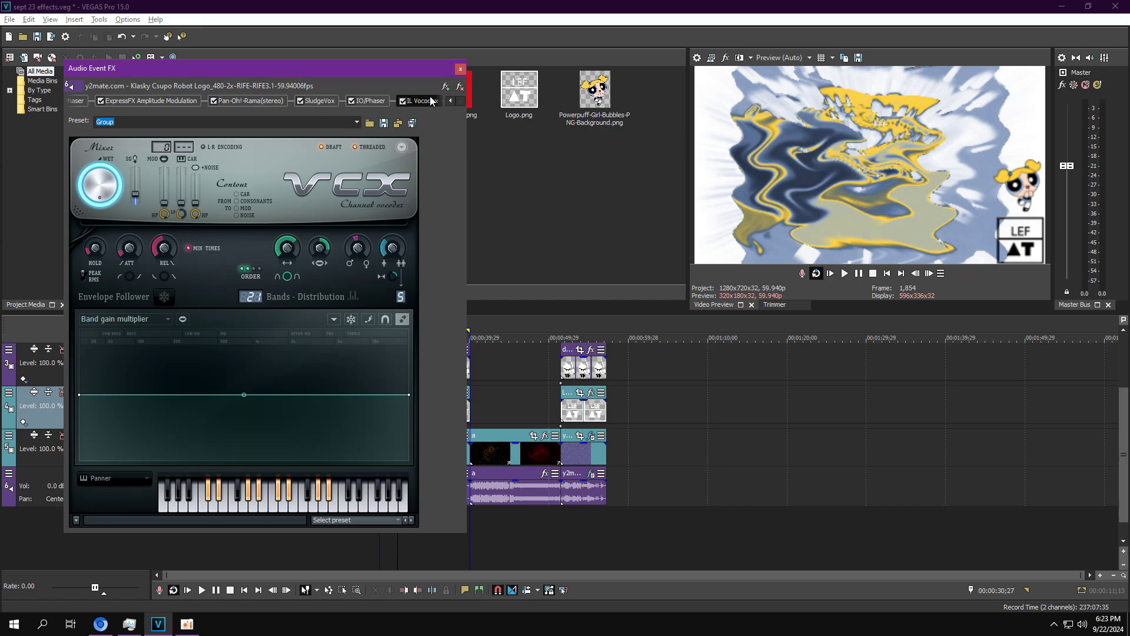
pyautogui.click(460, 69)
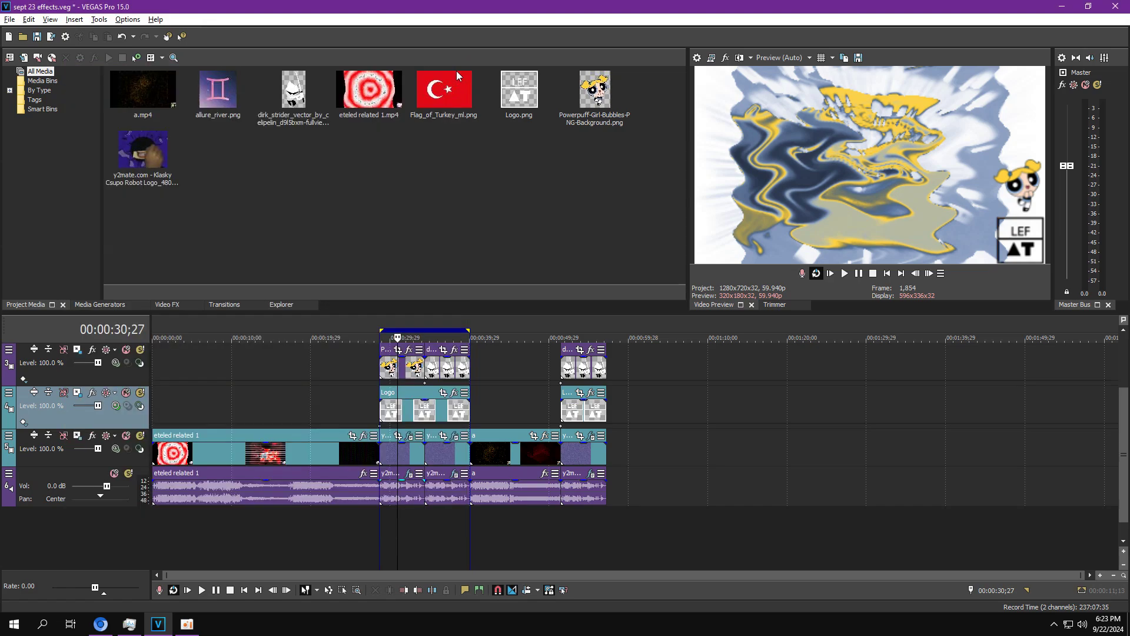
# Step: Move the playhead to the second robot logo clip and review its three NewBlue ME Wiggle effects and Glow
pyautogui.click(428, 534)
pyautogui.click(453, 436)
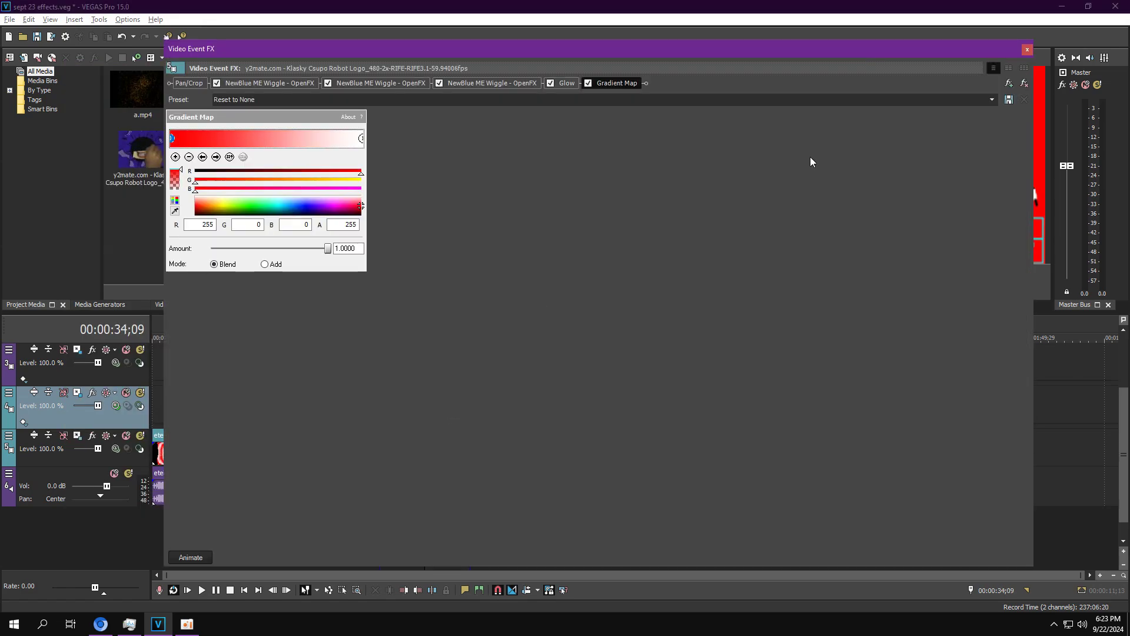
pyautogui.click(295, 83)
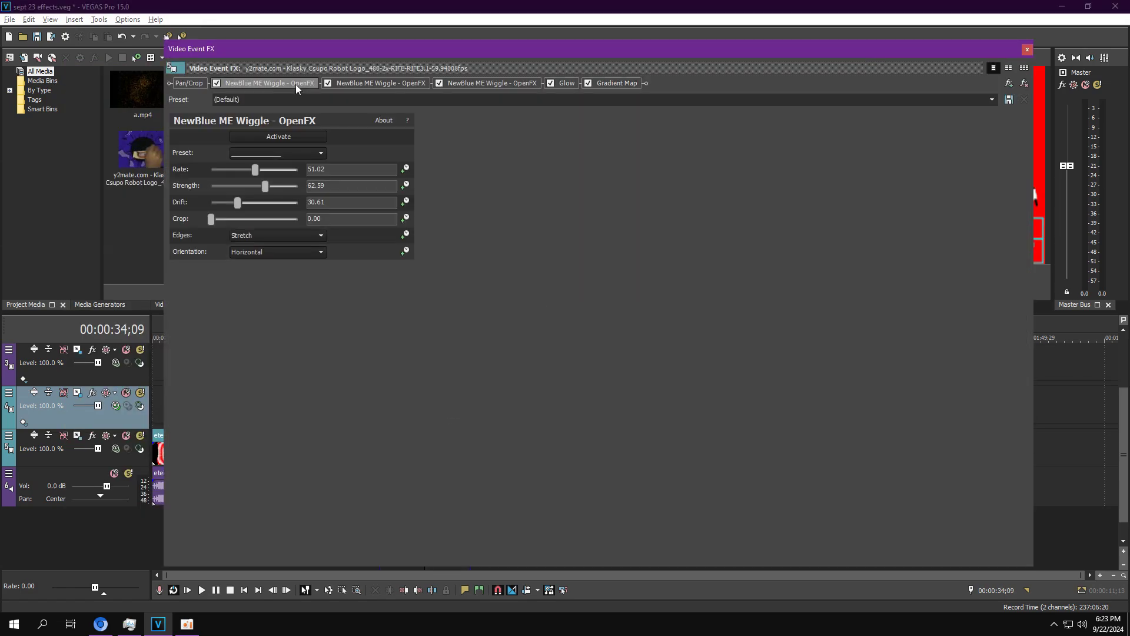
pyautogui.click(372, 82)
pyautogui.click(478, 82)
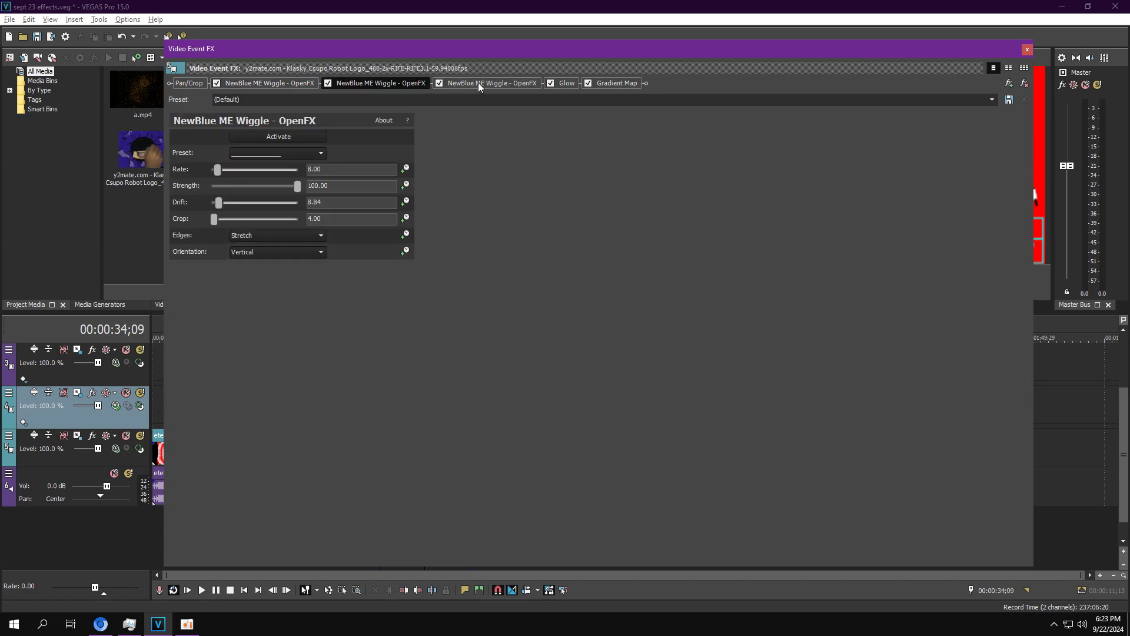
pyautogui.click(563, 84)
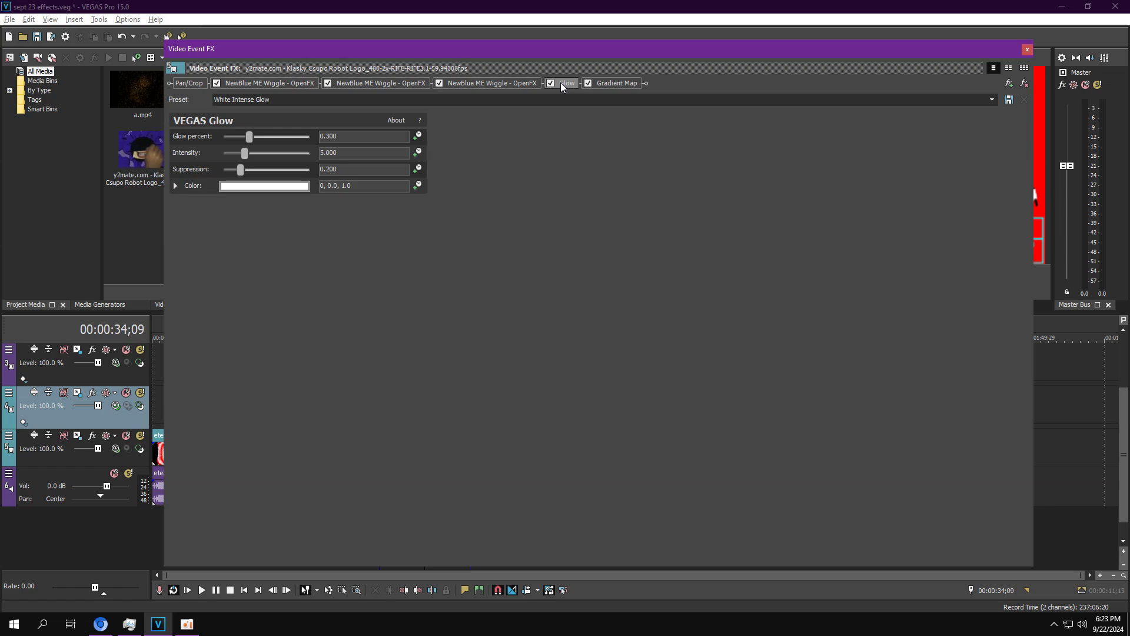
# Step: Review both colour points of the second clip's Gradient Map, then close the video effects window
pyautogui.click(617, 86)
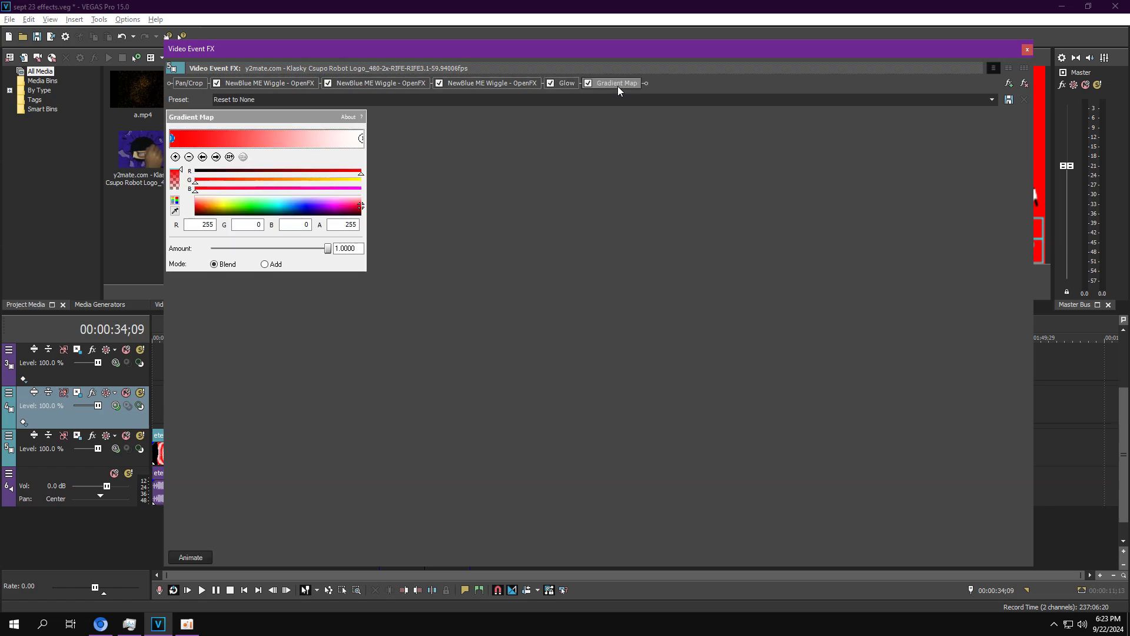
pyautogui.click(216, 157)
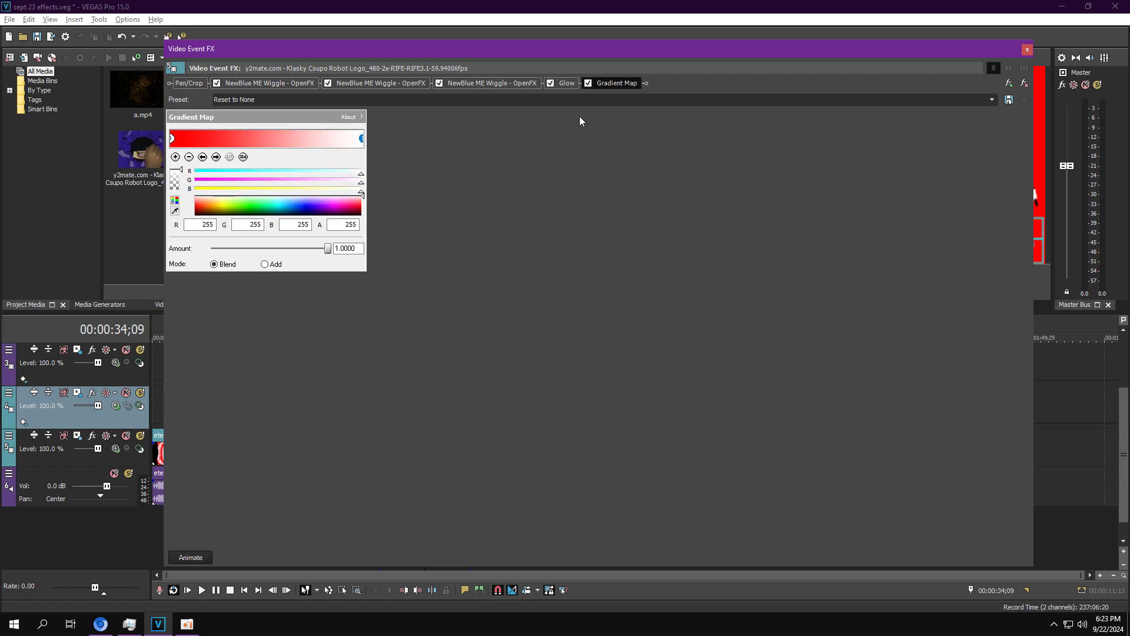
pyautogui.click(1026, 51)
# Step: Review tb_grumblebum, CAMOUFLAGE, IO/Phaser and the second tb_grumblebum on the second robot logo clip's audio
pyautogui.click(454, 471)
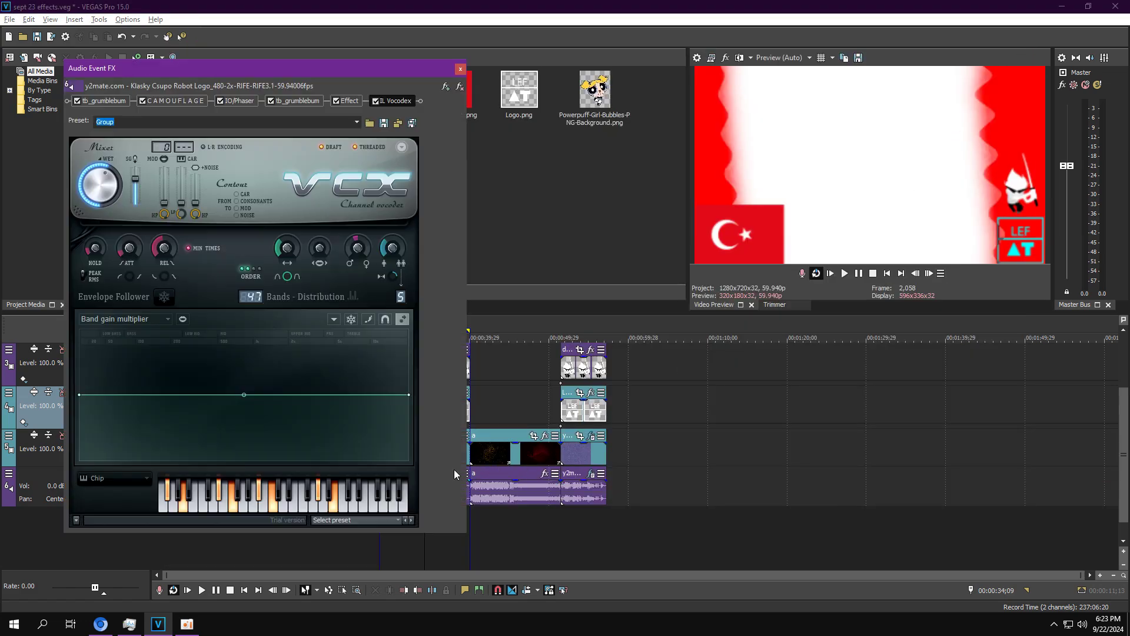
pyautogui.click(113, 101)
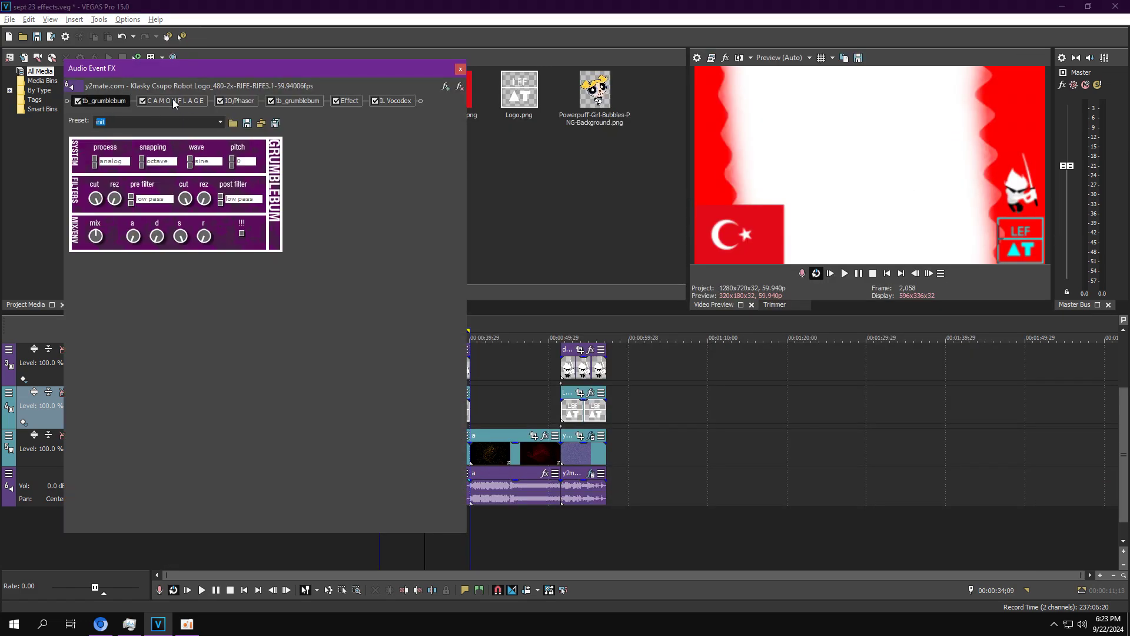
pyautogui.click(172, 98)
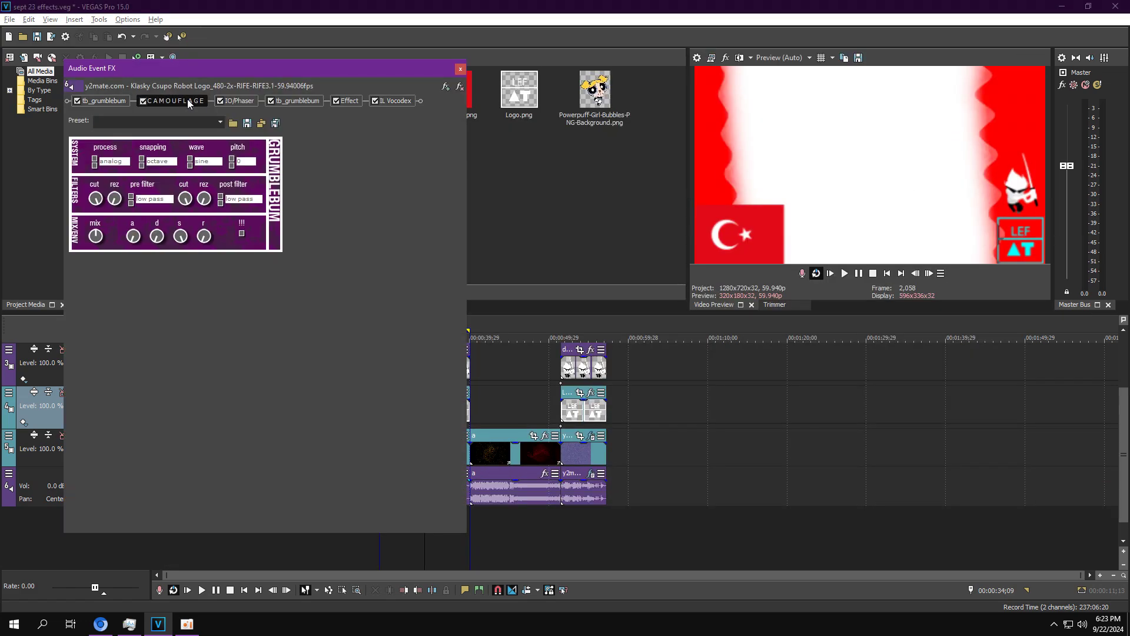
pyautogui.click(237, 99)
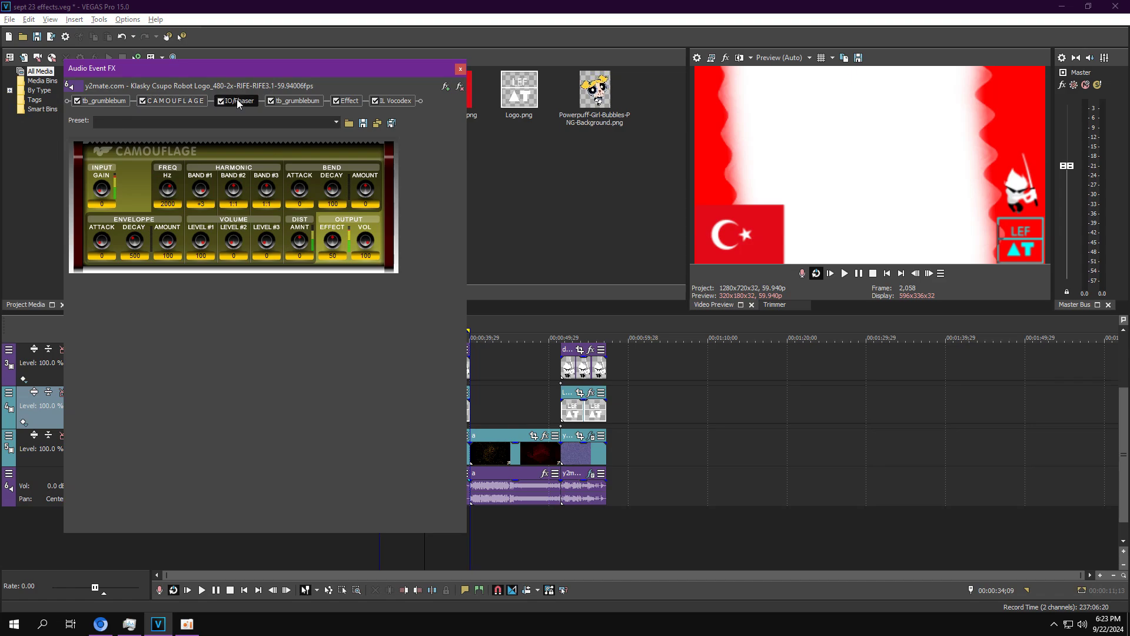
pyautogui.click(294, 101)
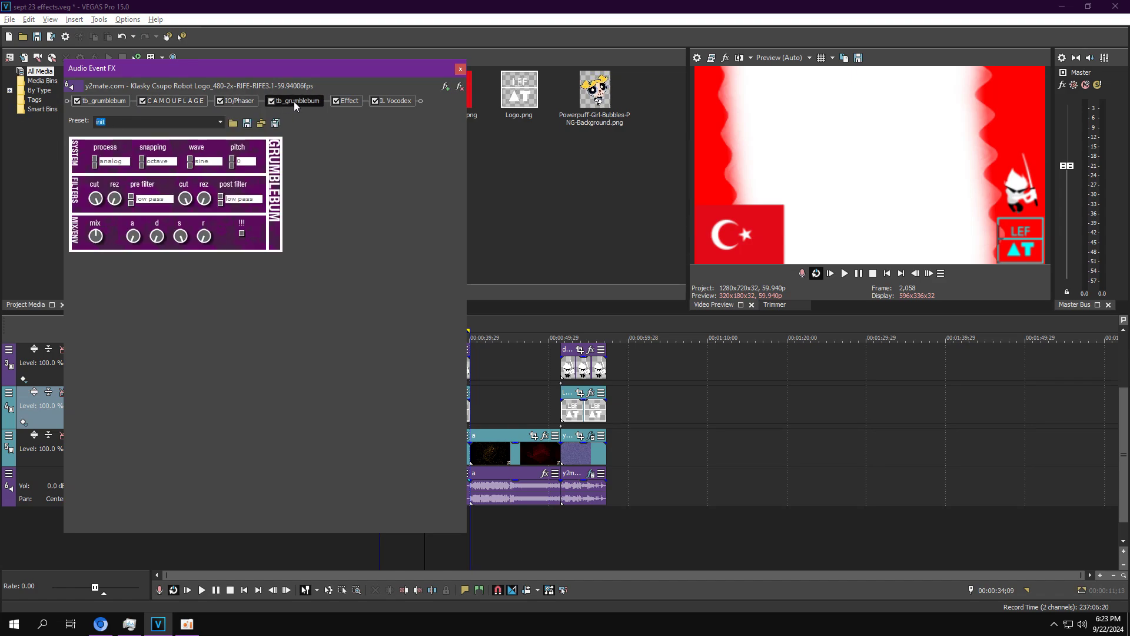
# Step: Review the Orange Vocoder and IL Vocodex settings, close the audio effects window, and return the playhead to the first robot logo clip's start
pyautogui.click(349, 102)
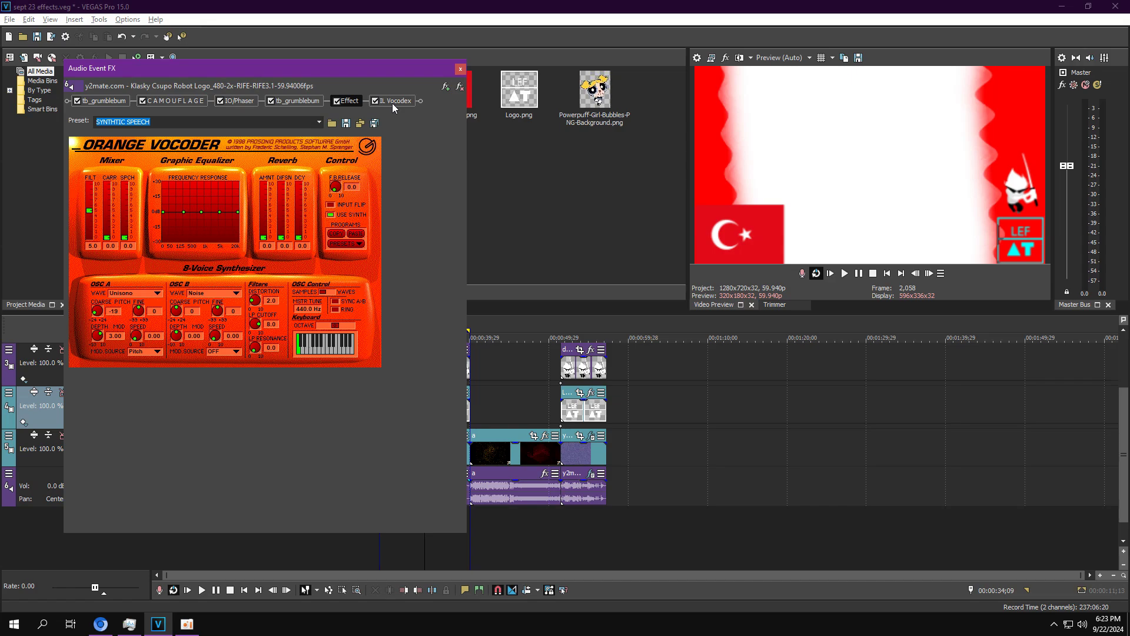
pyautogui.click(393, 102)
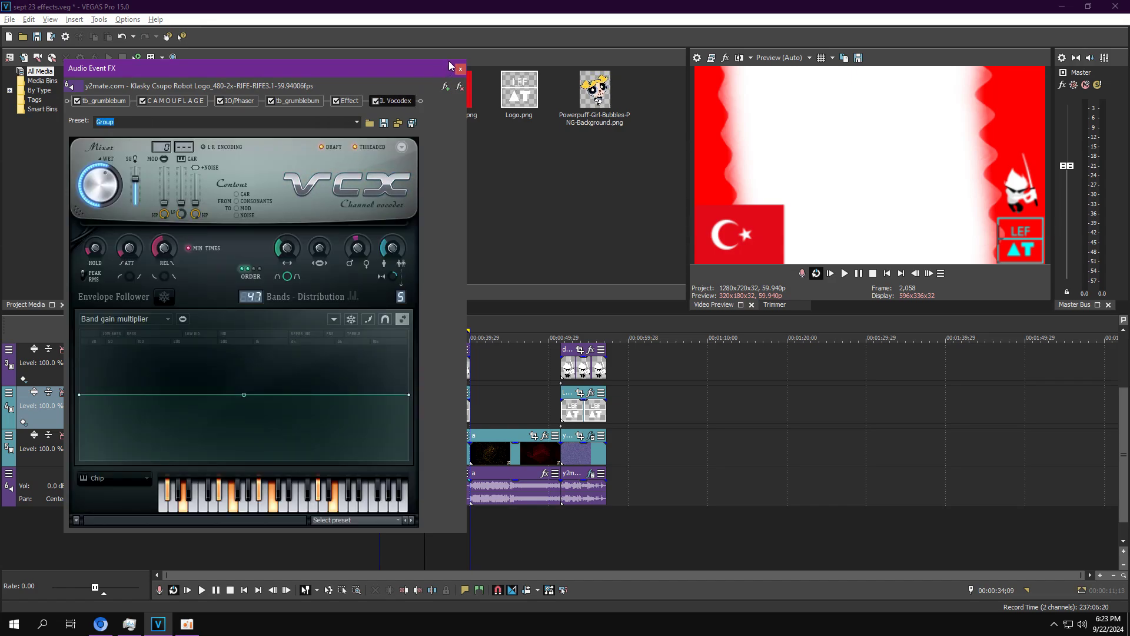
pyautogui.click(460, 69)
pyautogui.click(380, 525)
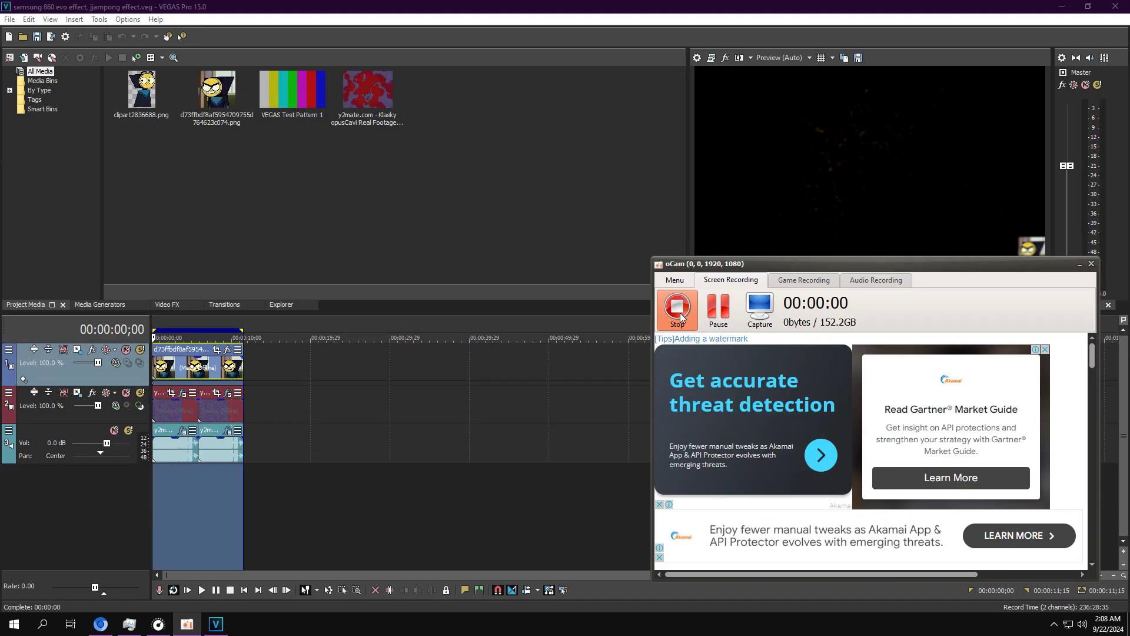
# Step: Move the playhead into the first footage clip and review its Ignite Anamorphic Lens Flare and Gradient Map colour points, then close the video effects window
pyautogui.click(161, 505)
pyautogui.click(183, 393)
pyautogui.click(172, 82)
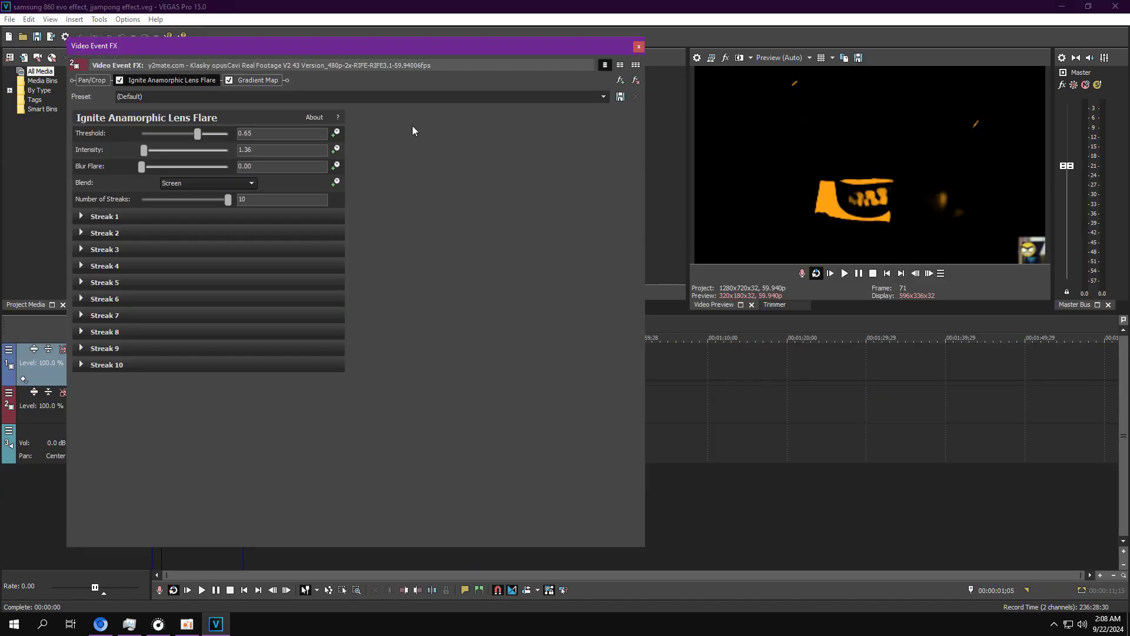
pyautogui.click(255, 80)
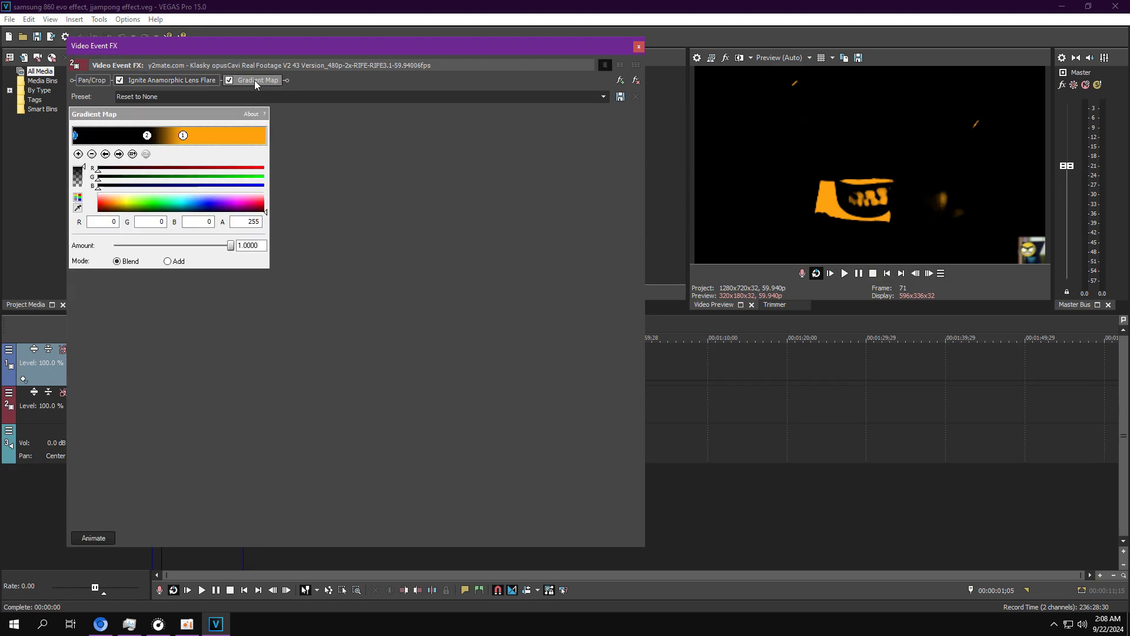
pyautogui.click(119, 154)
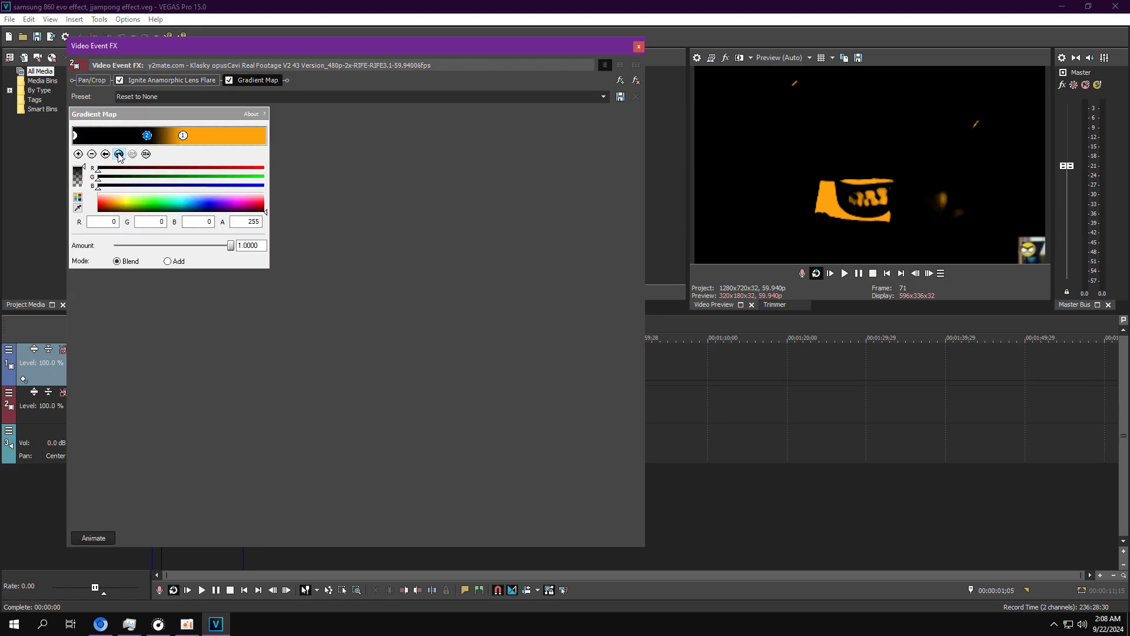
pyautogui.click(103, 155)
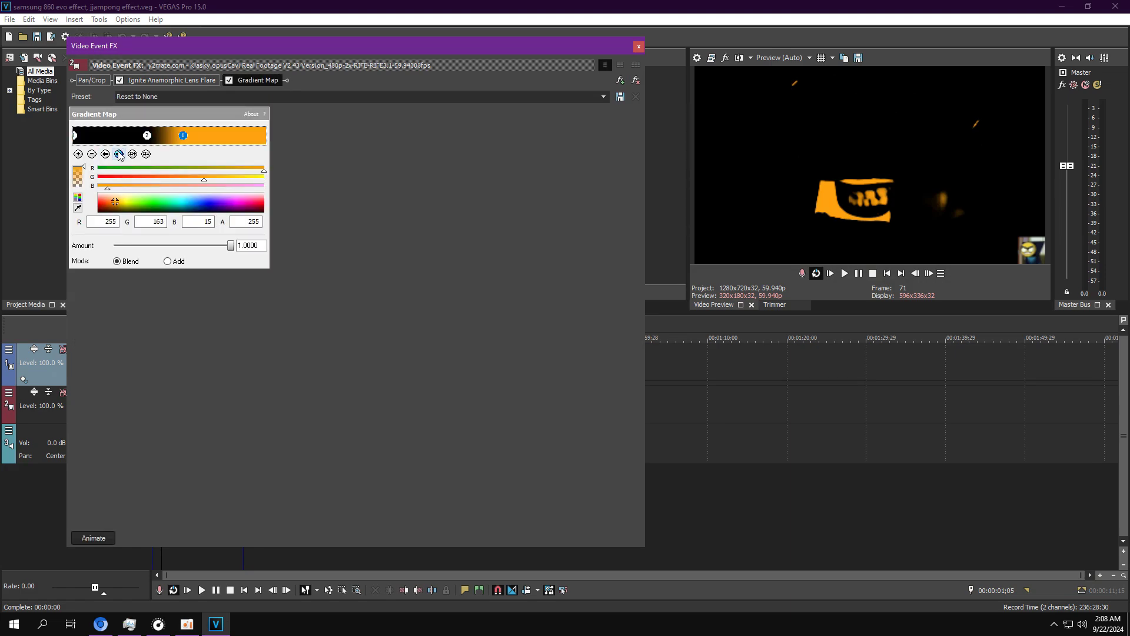
pyautogui.click(640, 46)
# Step: Review the ExpressFX Chorus and Metallurgy settings on the first footage clip's audio
pyautogui.click(203, 428)
pyautogui.click(197, 110)
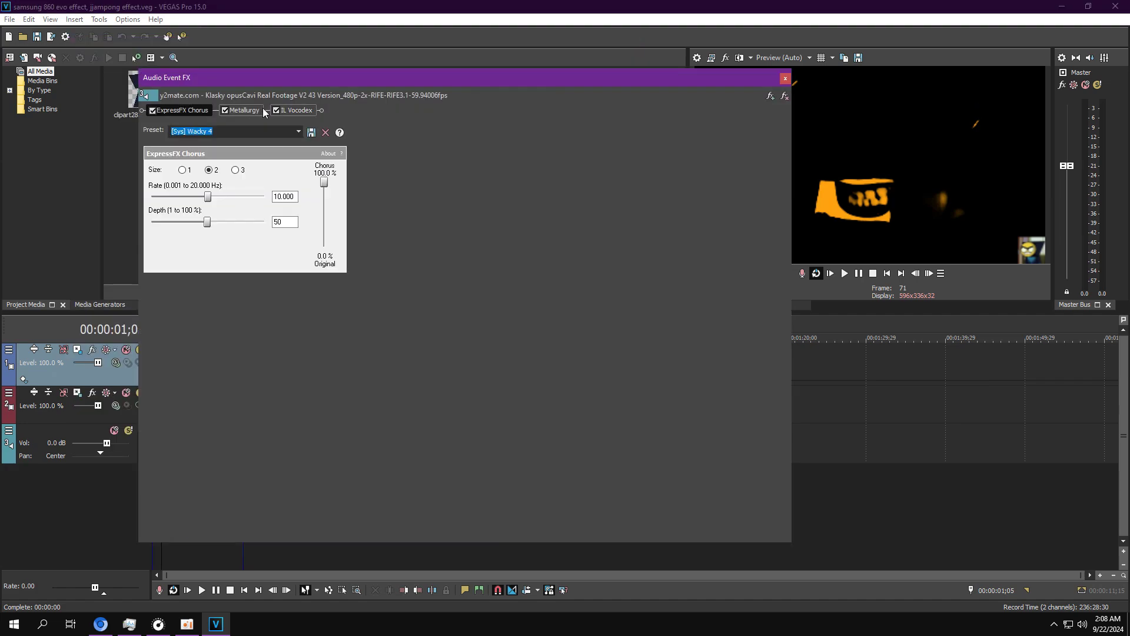
pyautogui.click(260, 110)
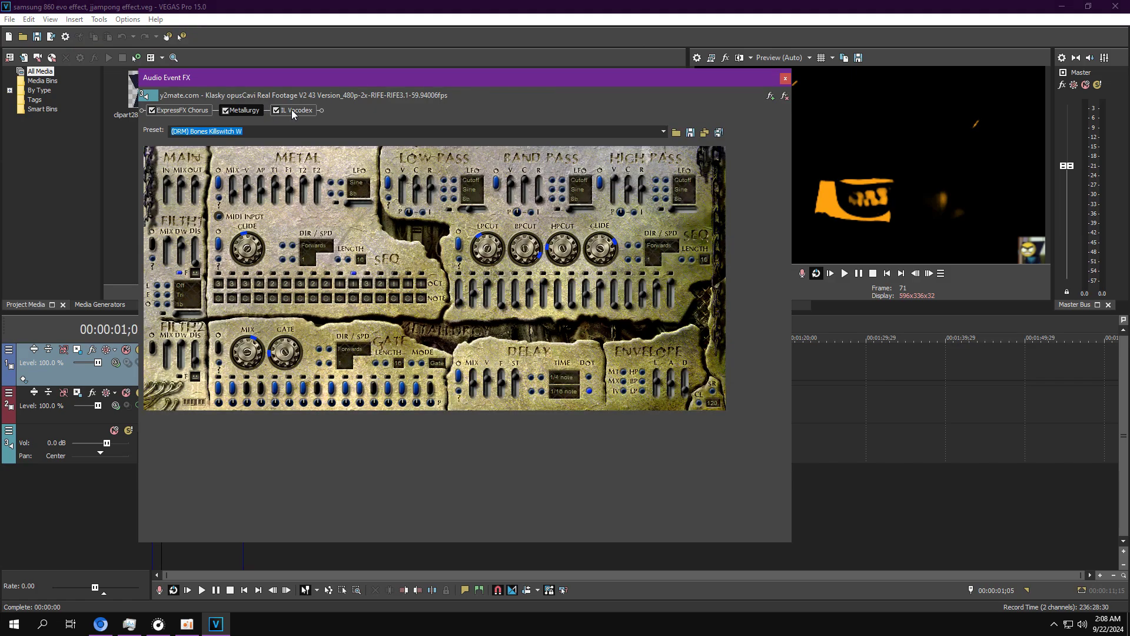
# Step: Enter "musicup v12" as the IL Vocodex preset name on the first clip's audio, then close the audio effects window
pyautogui.click(293, 111)
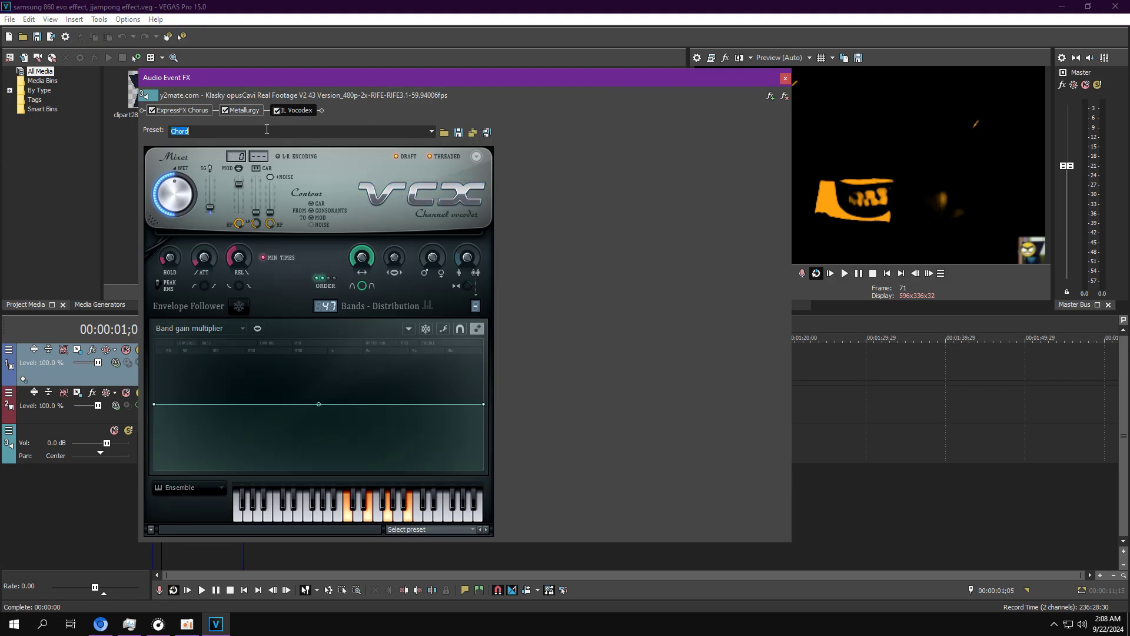
pyautogui.write('musicup v12')
pyautogui.click(785, 78)
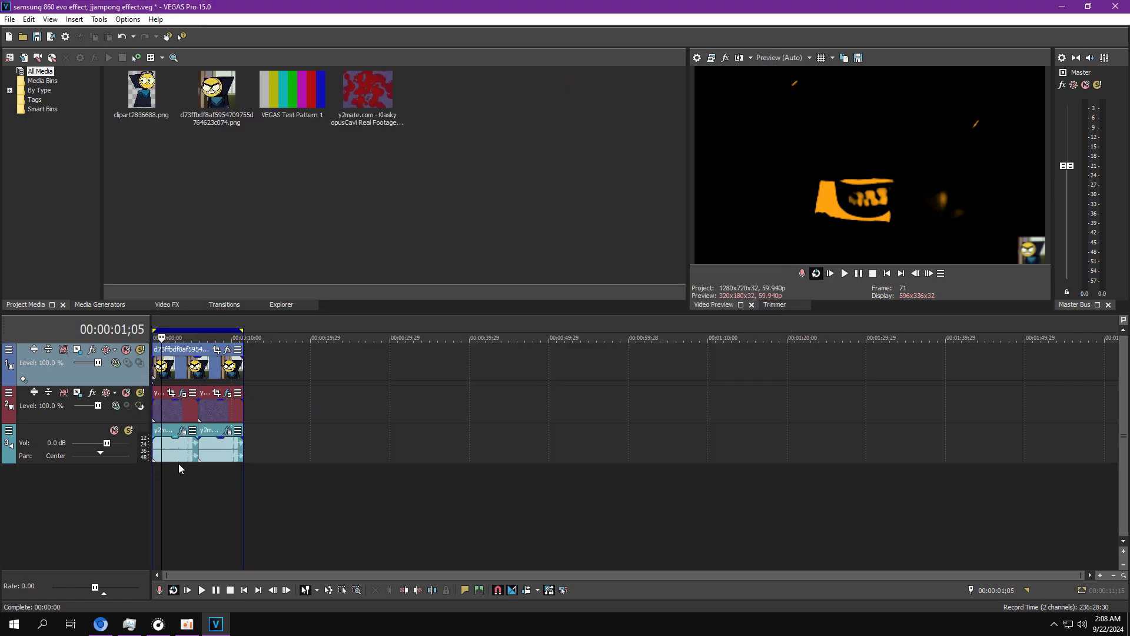
# Step: Review the second footage clip's Wave settings at the final keyframe, then close the video effects window
pyautogui.click(229, 393)
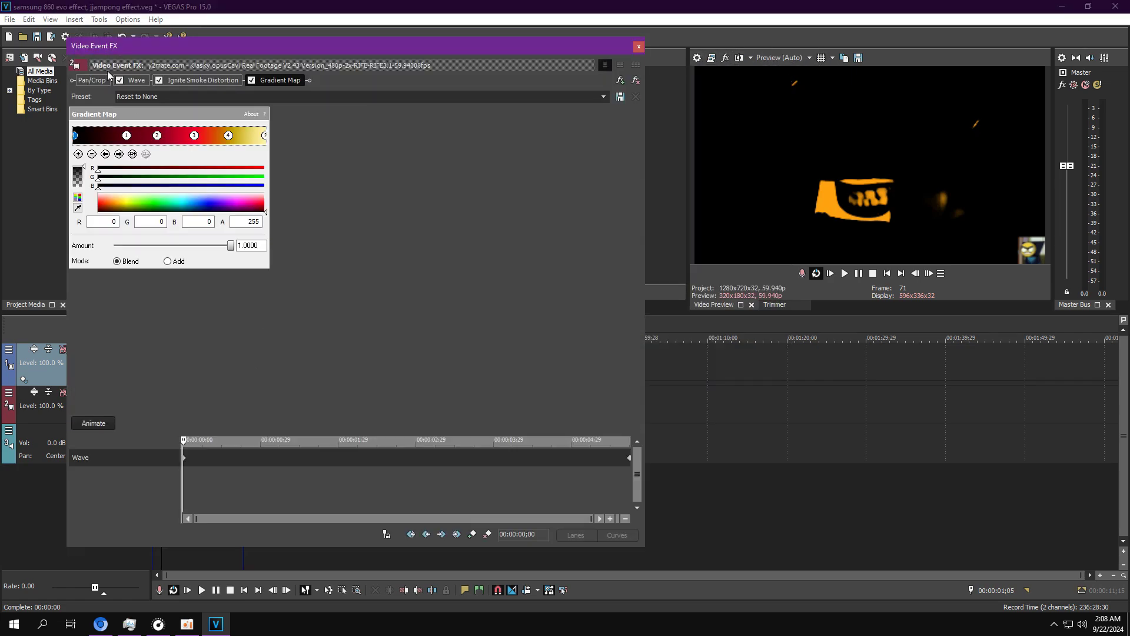
pyautogui.click(137, 80)
pyautogui.click(293, 461)
pyautogui.doubleClick(293, 461)
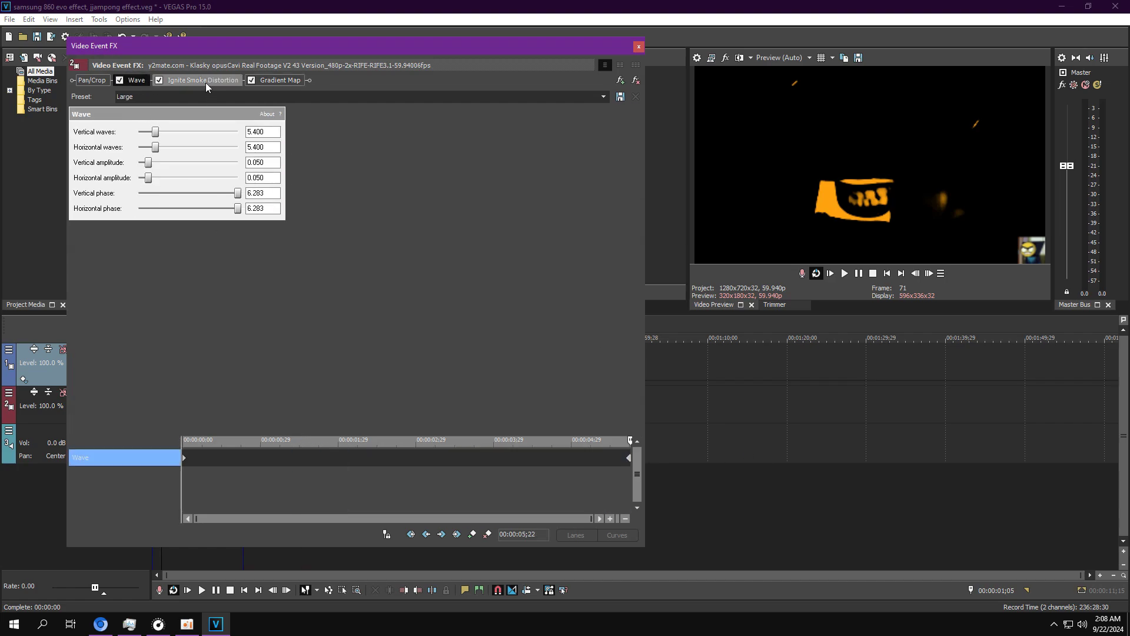
pyautogui.click(638, 46)
# Step: Move the playhead to the second footage clip and review its Wave settings at the first keyframe and its Ignite Smoke Distortion
pyautogui.click(209, 506)
pyautogui.click(227, 395)
pyautogui.click(203, 80)
pyautogui.click(136, 80)
pyautogui.moveTo(237, 479); pyautogui.dragTo(40, 510)
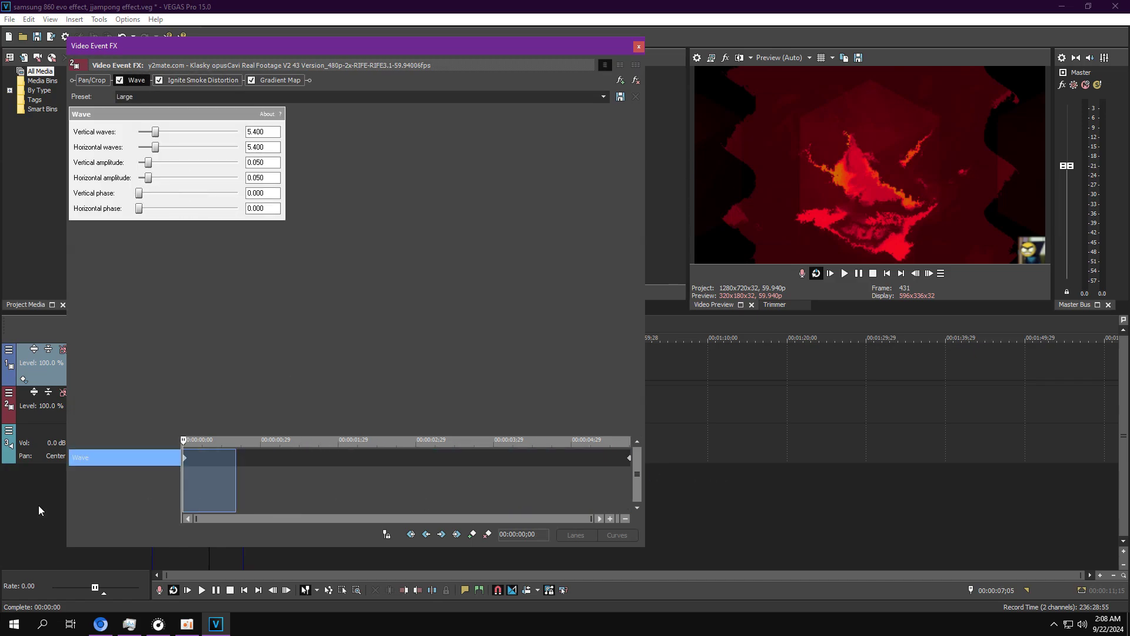
pyautogui.moveTo(125, 503); pyautogui.dragTo(71, 507)
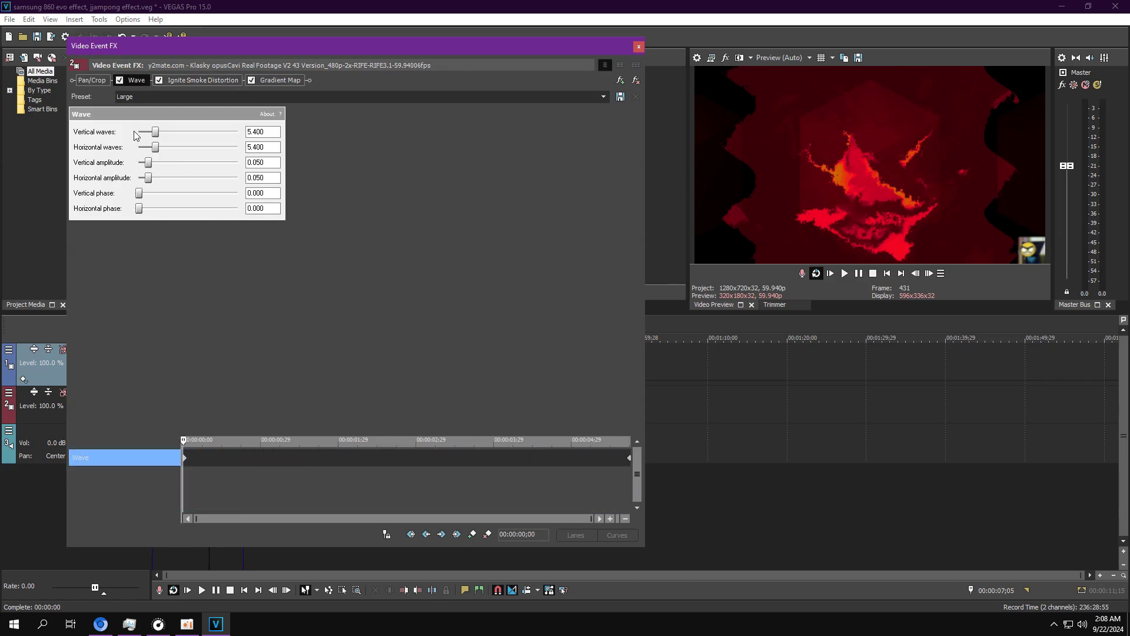
pyautogui.click(199, 82)
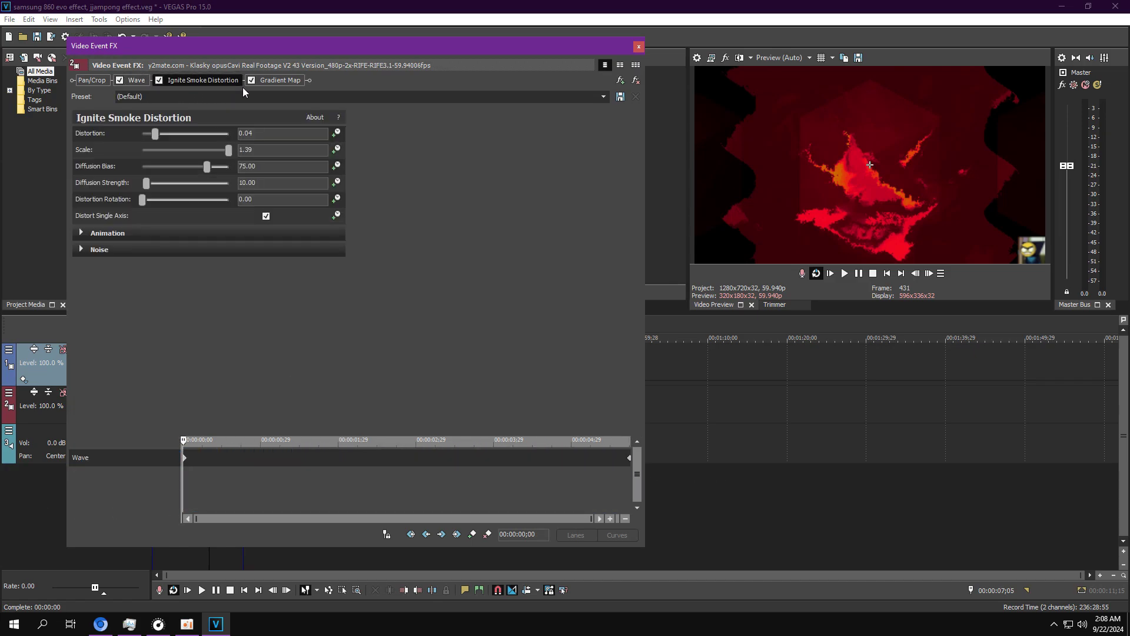
# Step: Step through all colour points of the second footage clip's Gradient Map, then close the video effects window
pyautogui.click(287, 82)
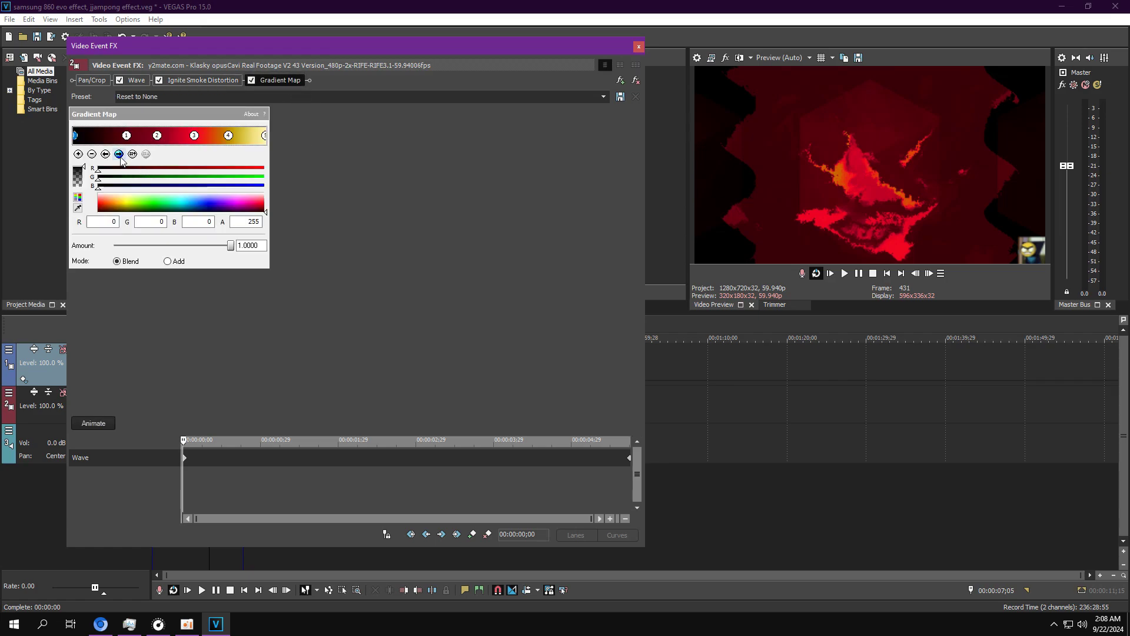
pyautogui.click(119, 154)
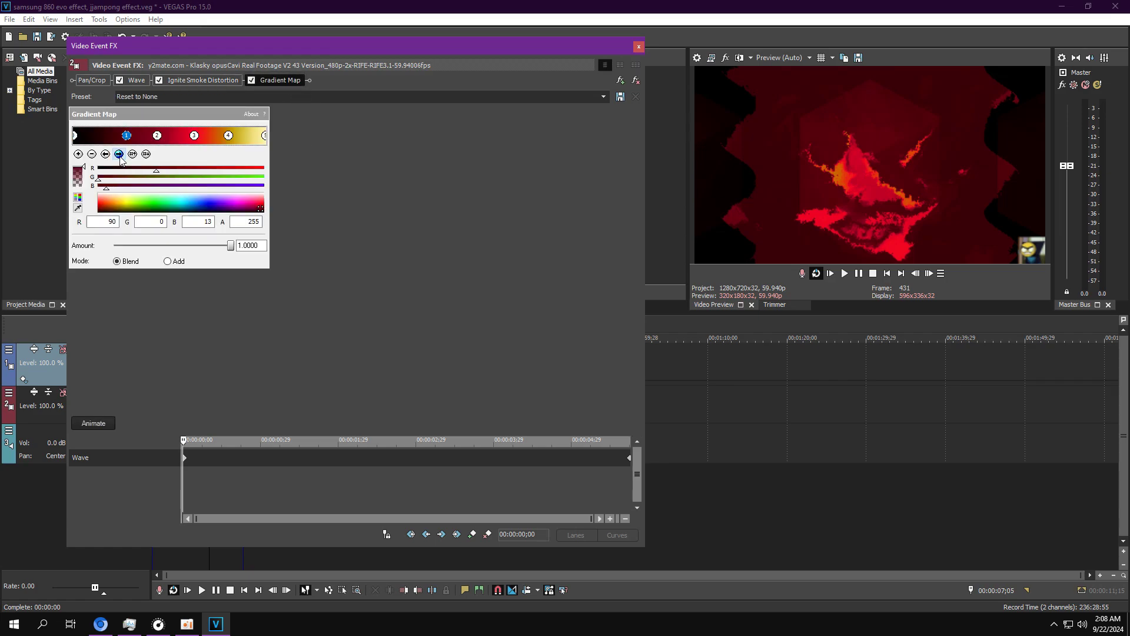
pyautogui.click(119, 156)
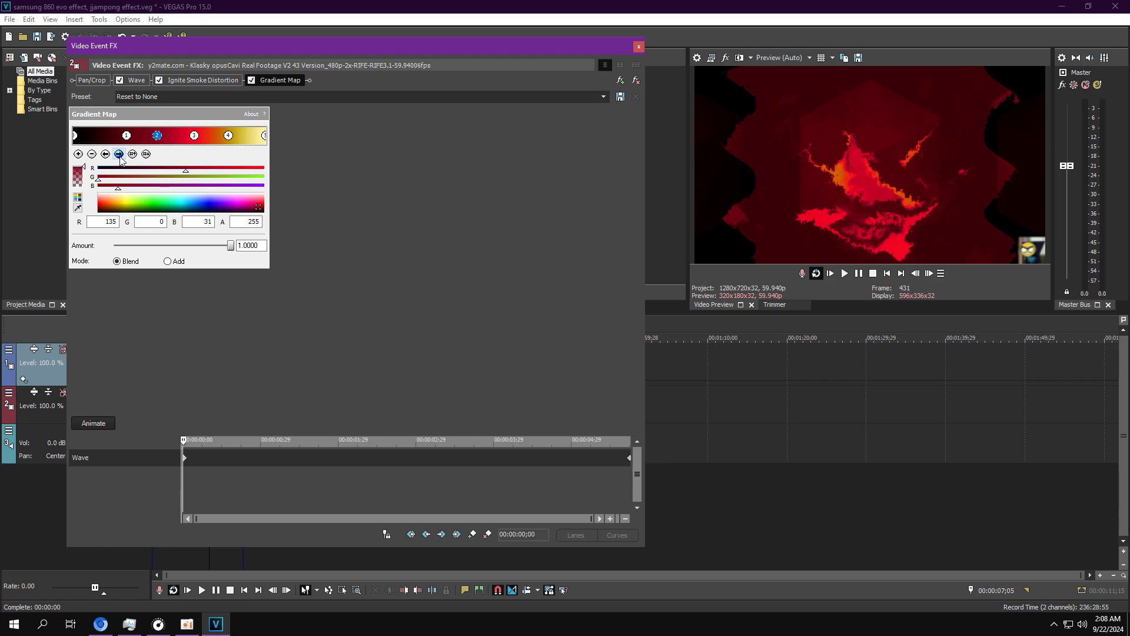
pyautogui.click(120, 155)
pyautogui.click(120, 155)
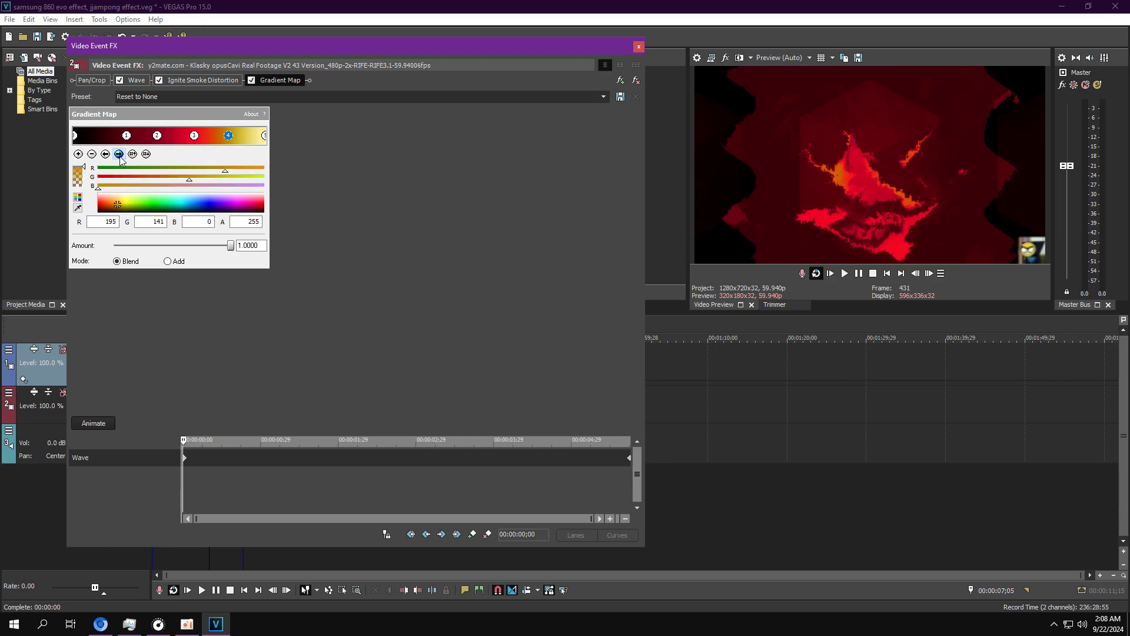
pyautogui.click(119, 156)
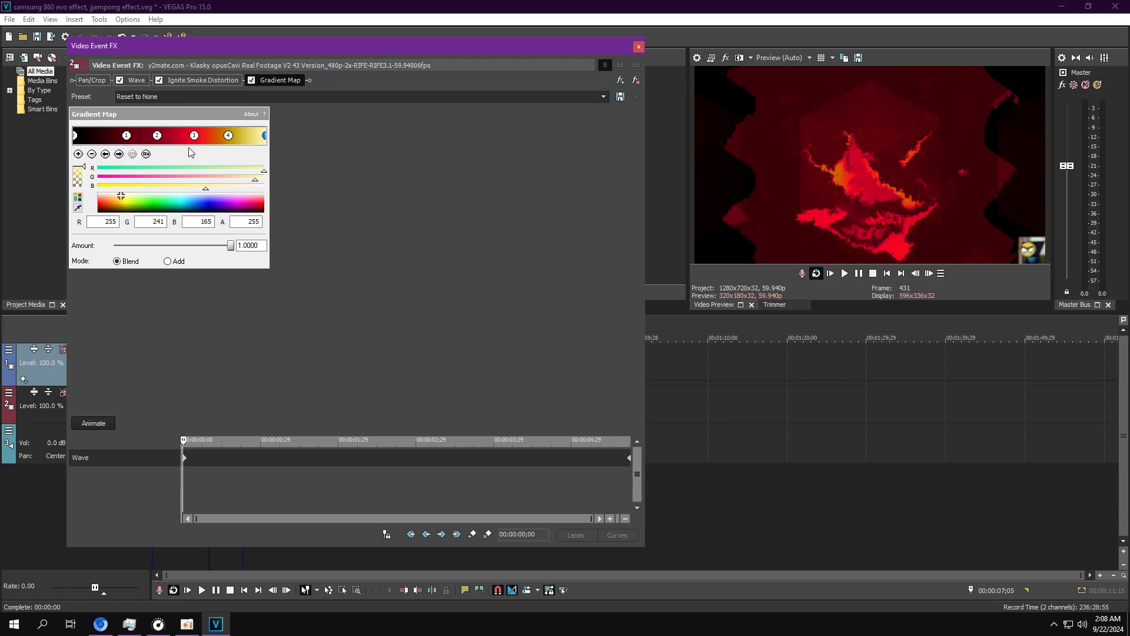
pyautogui.click(639, 46)
# Step: Review Orange Vocoder, CAMOUFLAGE and tb_grumblebum on the second footage clip's audio, then close the audio effects window
pyautogui.click(227, 434)
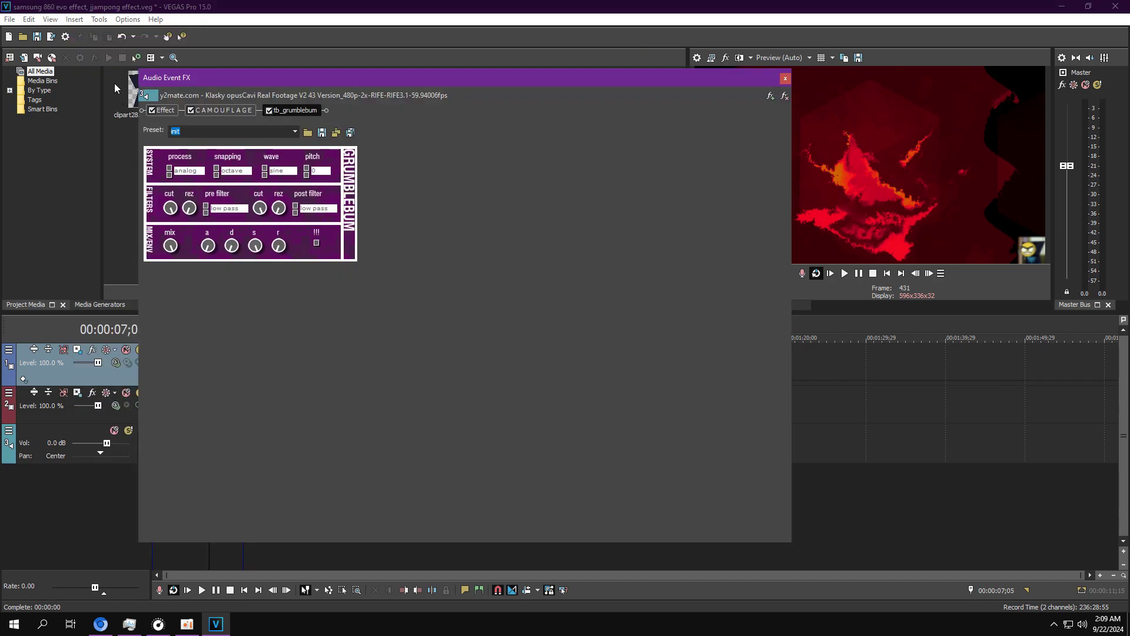
pyautogui.click(193, 109)
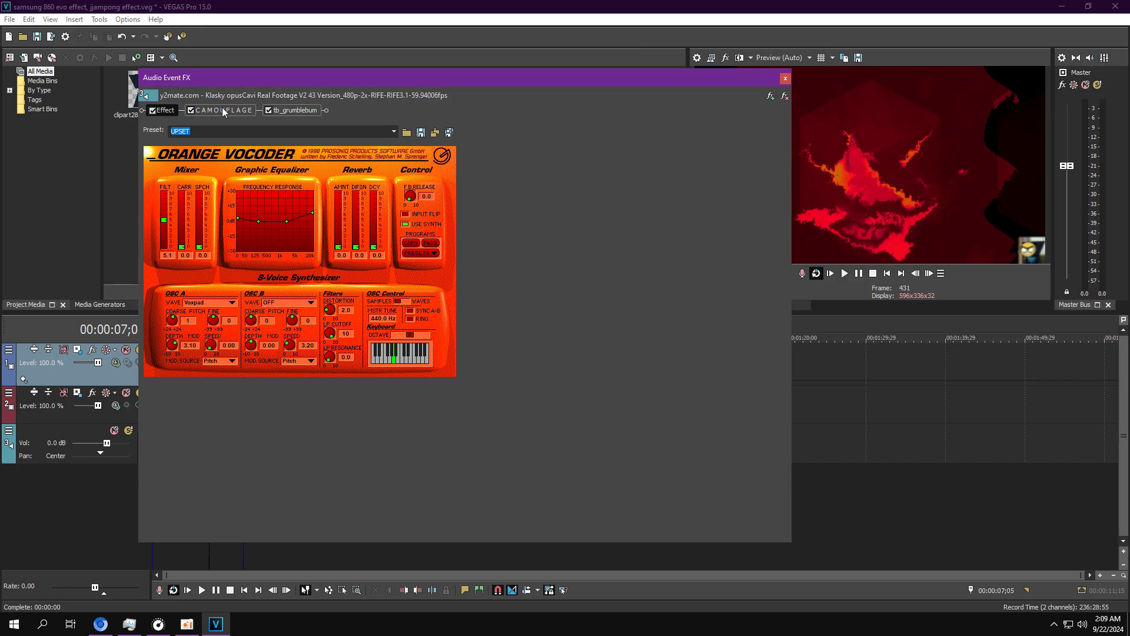
pyautogui.click(222, 109)
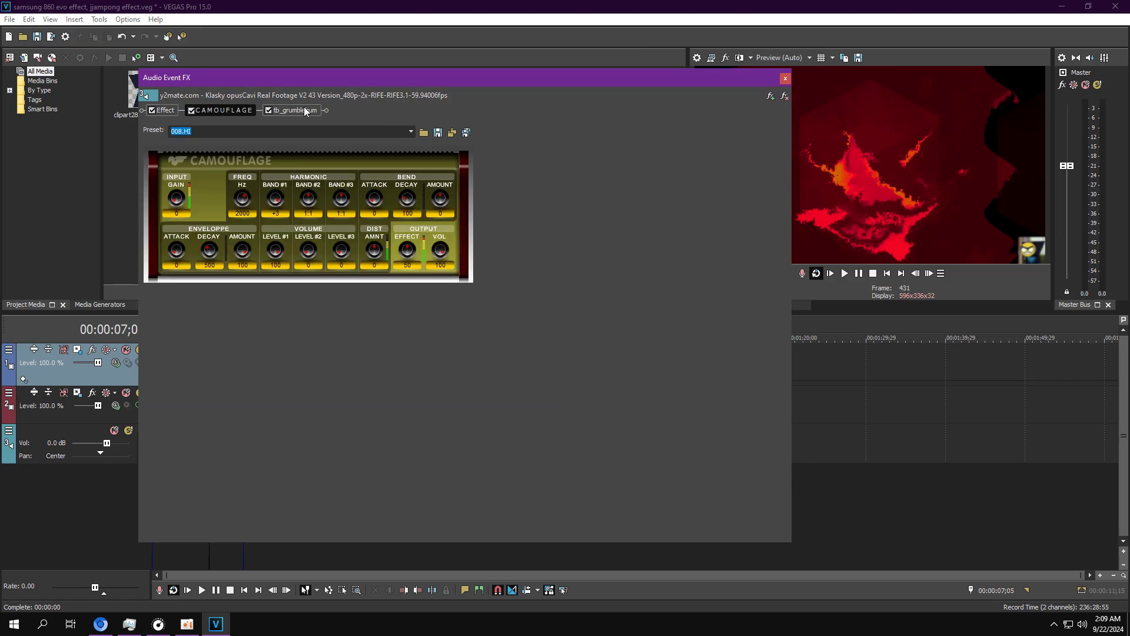
pyautogui.click(305, 110)
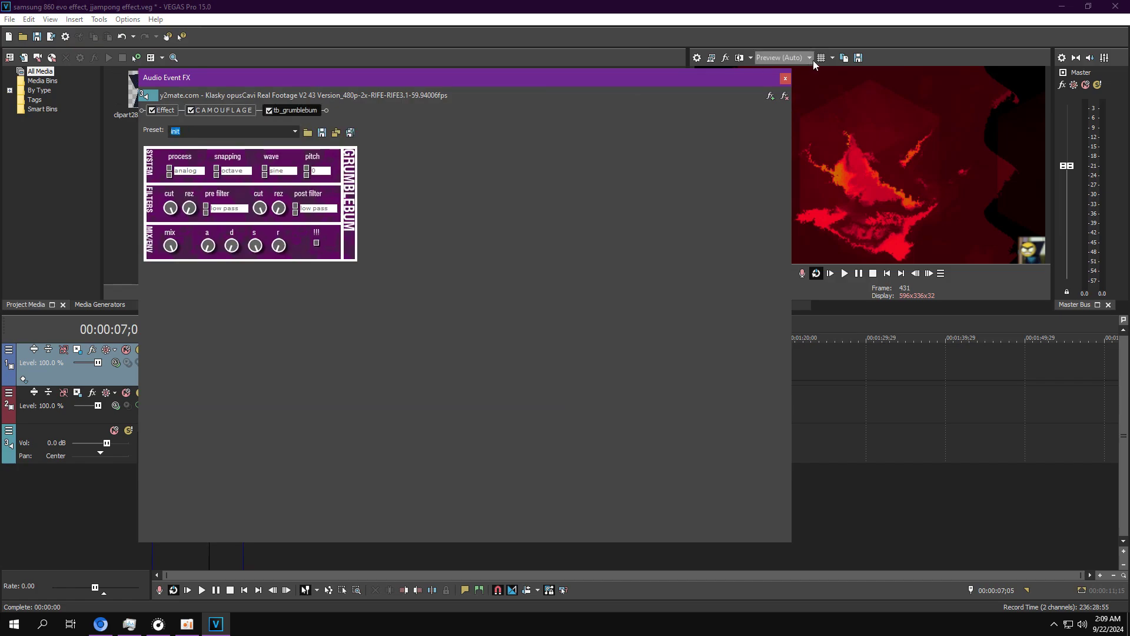
pyautogui.click(785, 78)
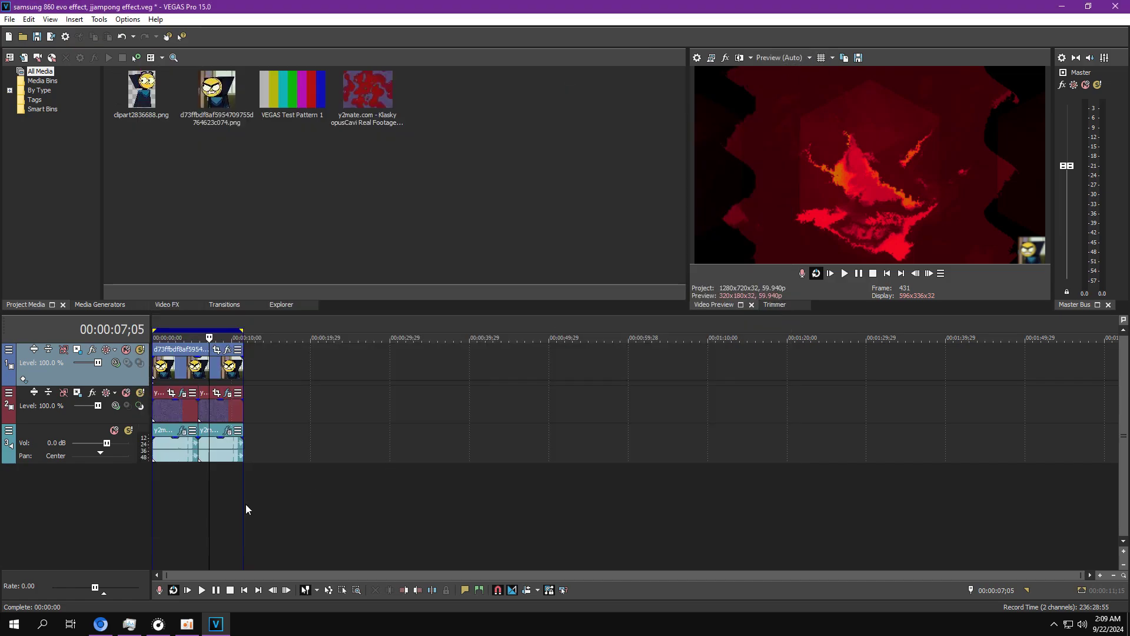
# Step: Play the project from the start to preview both footage clips, then switch to the oCam recorder
pyautogui.click(154, 487)
pyautogui.press('space')
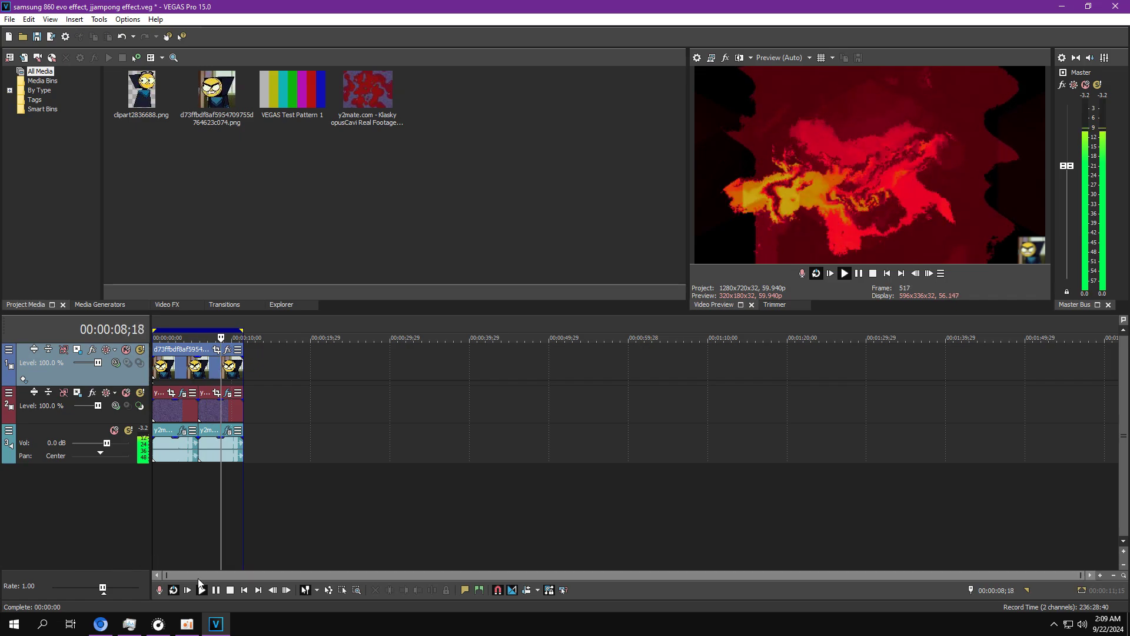
pyautogui.click(187, 624)
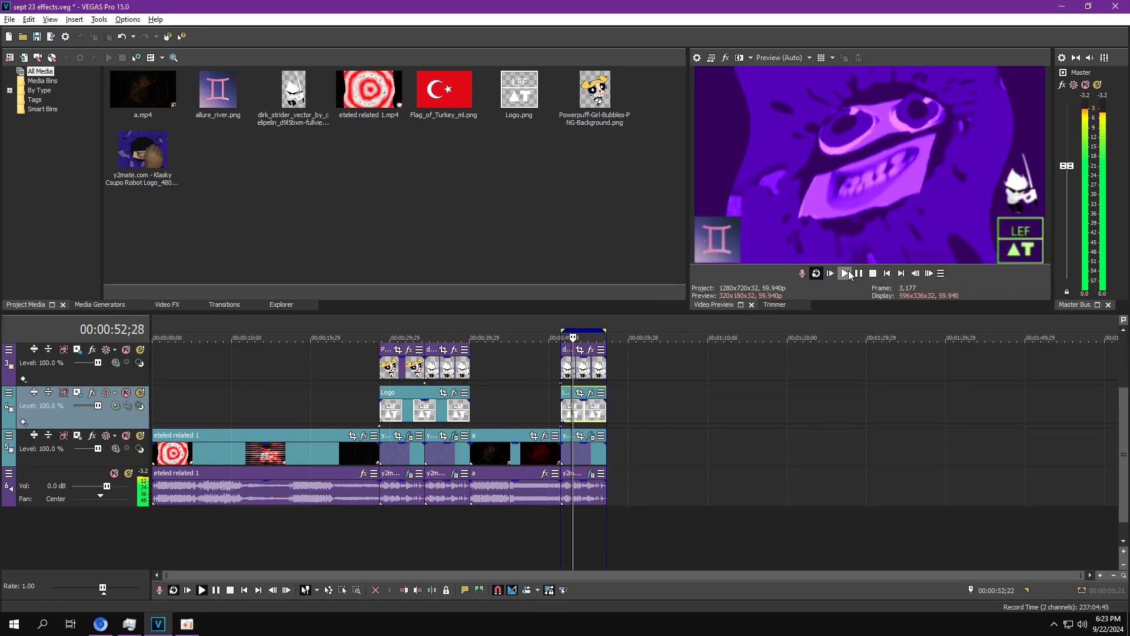
# Step: Pause the sept 23 effects preview and review NewBlue VE Video Tuneup and the four NewBlue ME Wiggle effects on the last robot logo clip
pyautogui.click(858, 274)
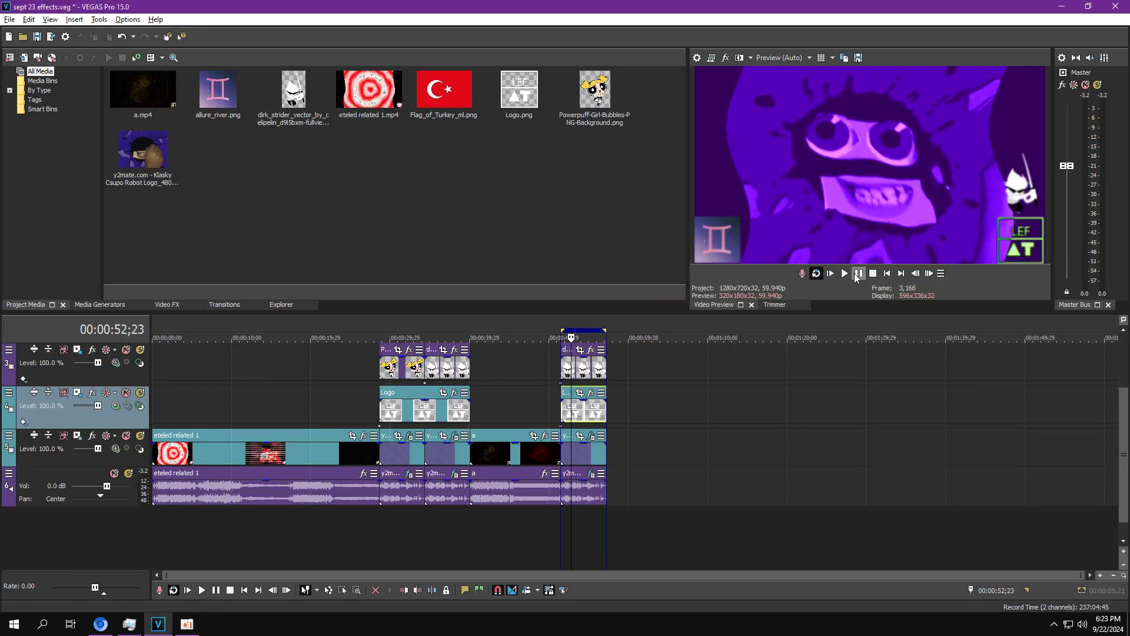
pyautogui.click(591, 435)
pyautogui.click(249, 83)
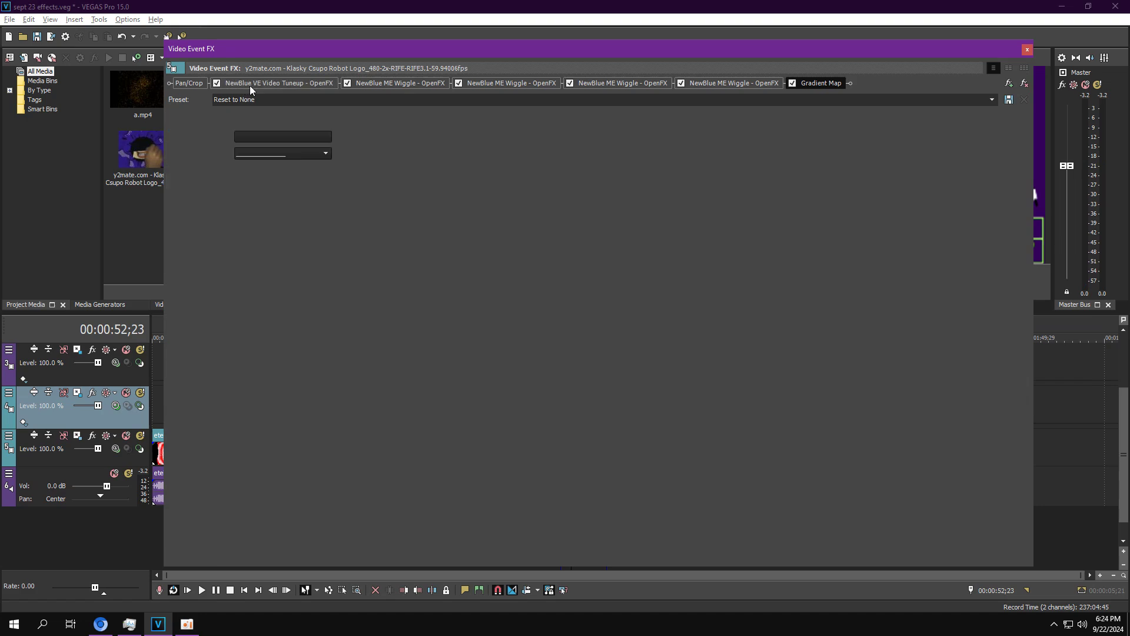
pyautogui.click(388, 84)
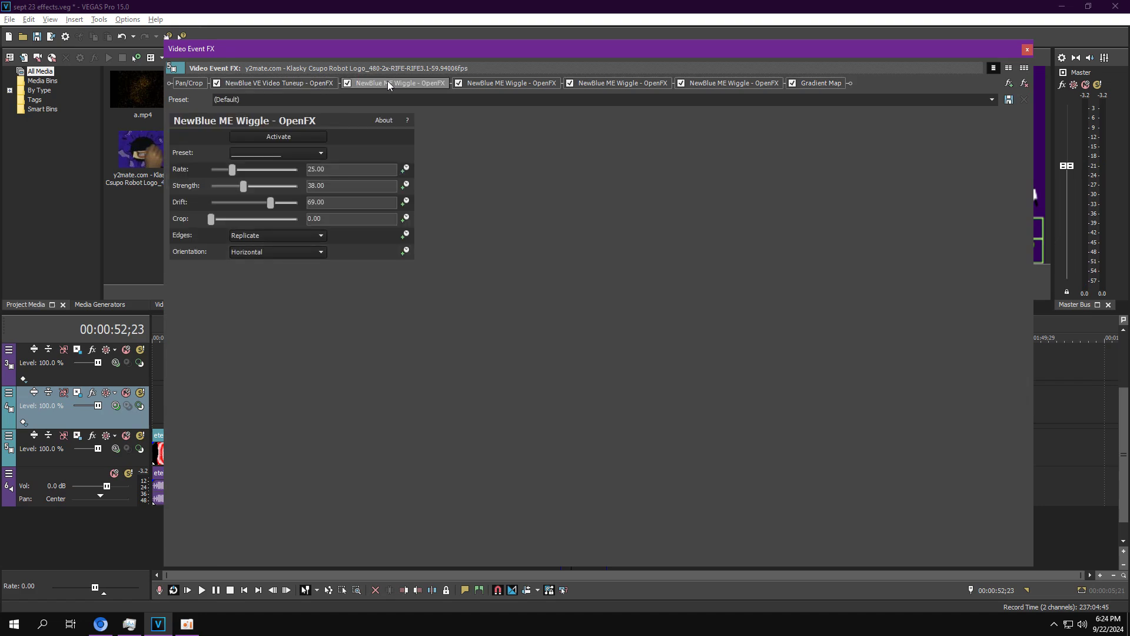
pyautogui.click(519, 86)
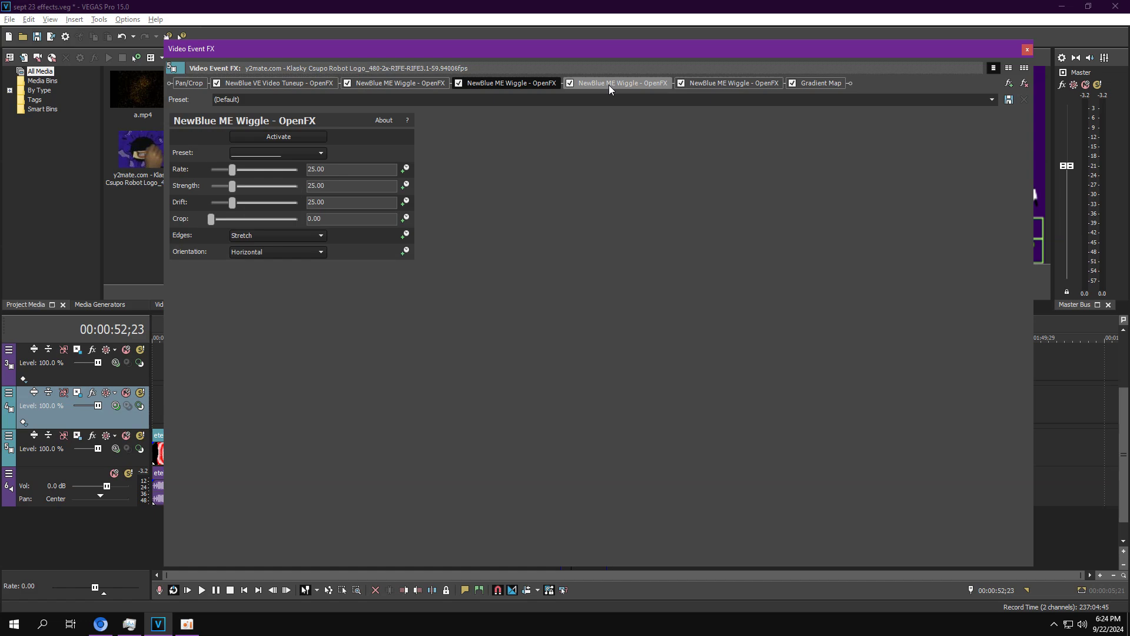
pyautogui.click(609, 85)
pyautogui.click(707, 83)
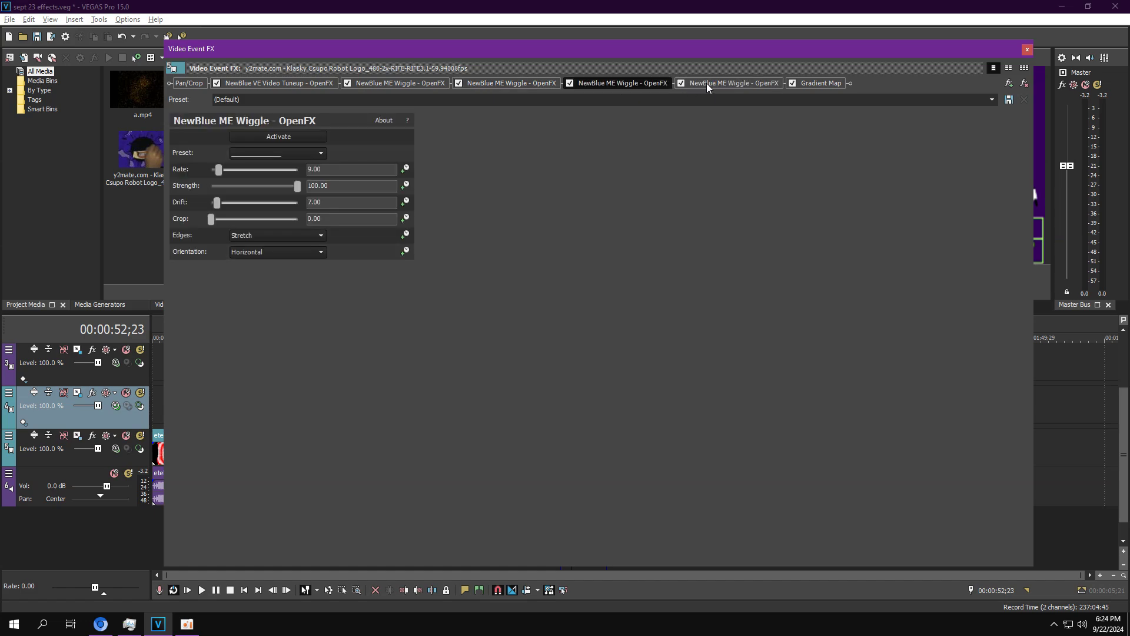
# Step: Step through the colour points of the last robot logo clip's Gradient Map, then close the video effects window
pyautogui.click(841, 86)
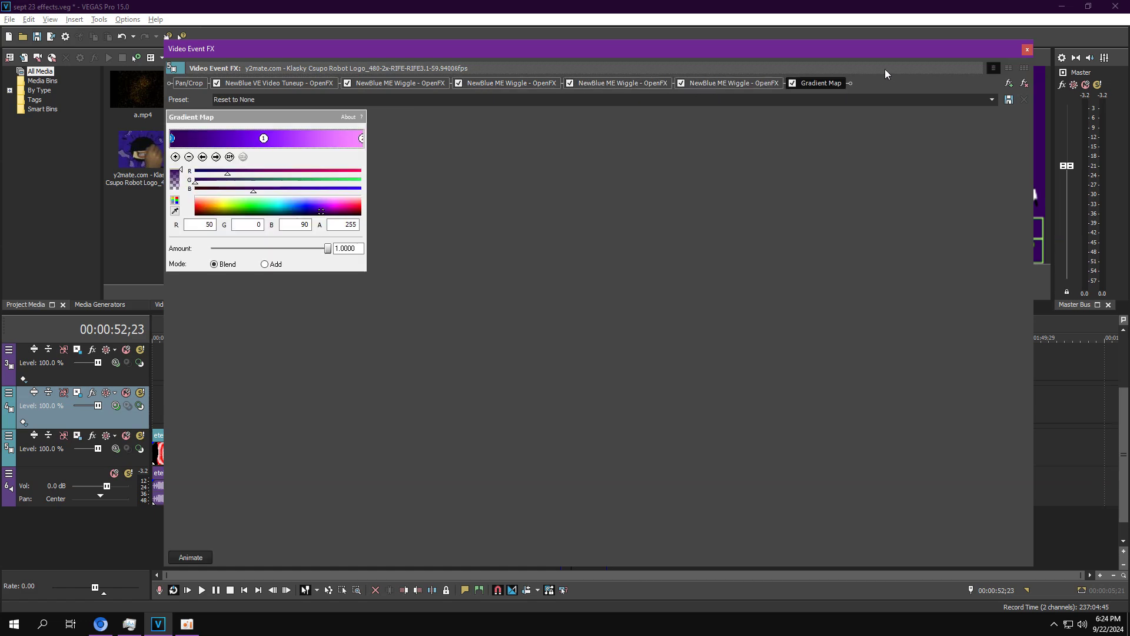
pyautogui.click(216, 157)
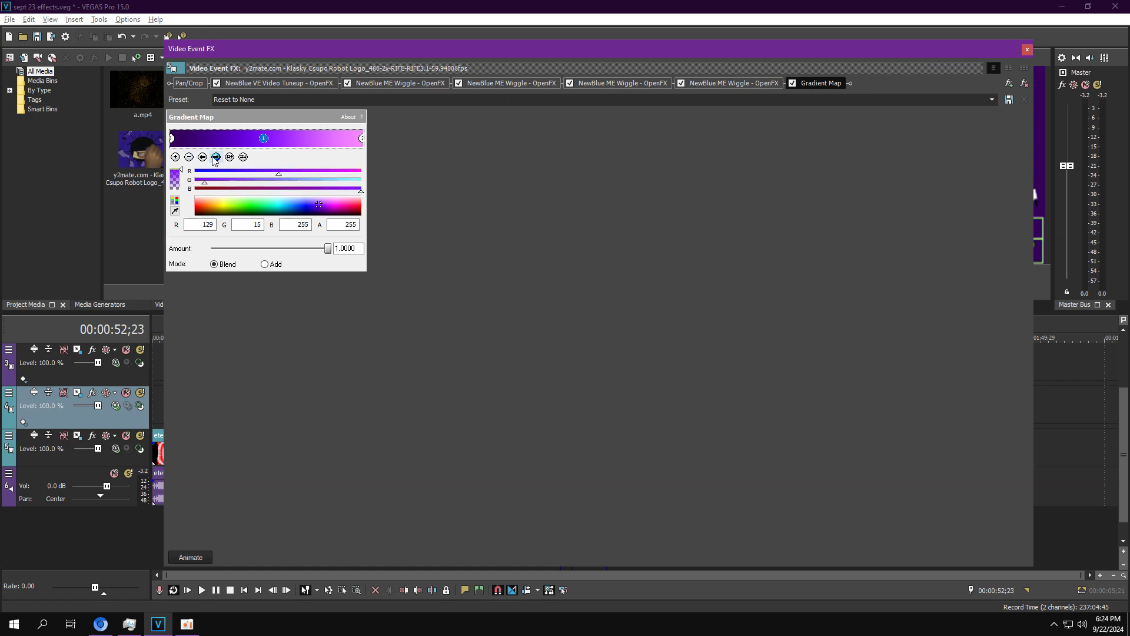
pyautogui.click(216, 158)
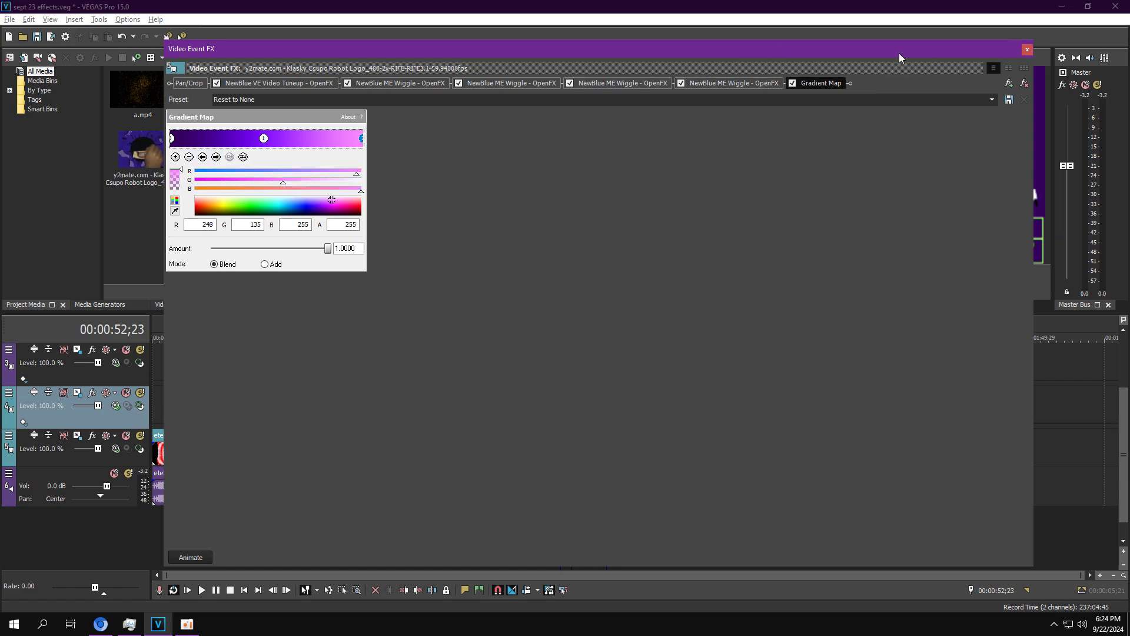
pyautogui.click(1027, 49)
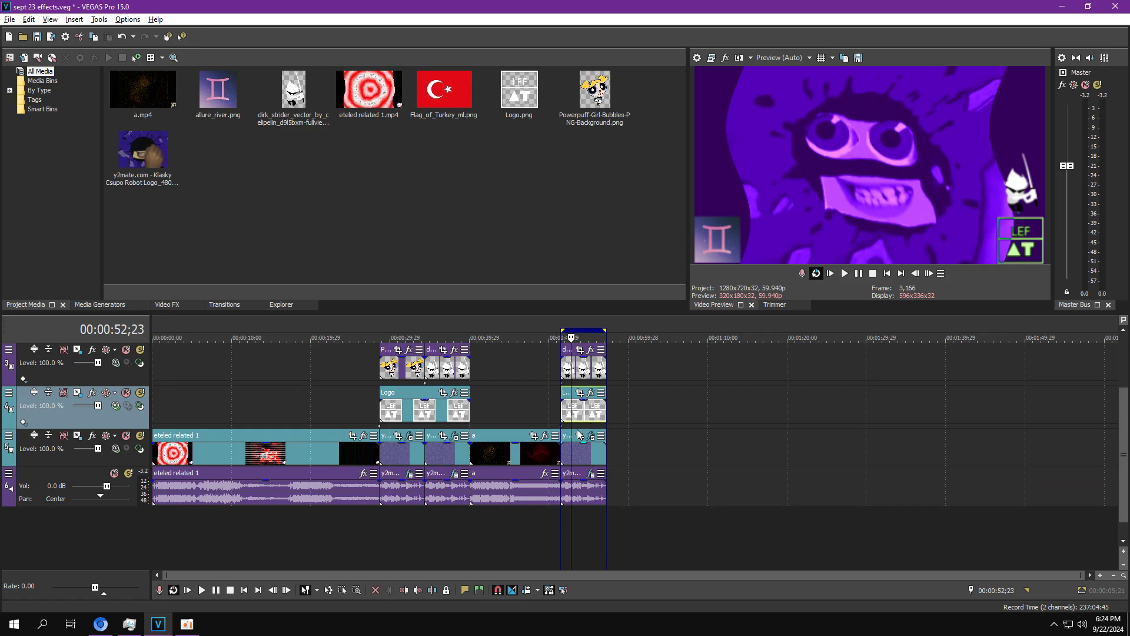
# Step: On the last robot logo clip's audio, set CMT Bitcrusher to downsampling 40, drive 17.0 dB and the fourth distortion type, and preview it briefly
pyautogui.click(591, 474)
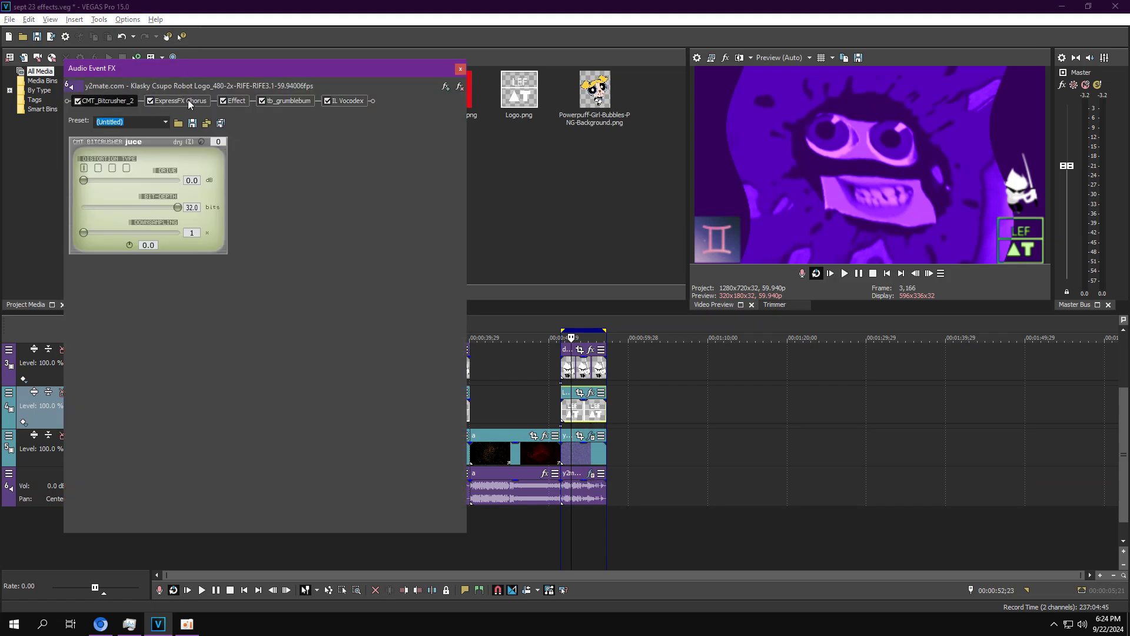
pyautogui.moveTo(83, 233); pyautogui.dragTo(242, 232)
pyautogui.moveTo(83, 180); pyautogui.dragTo(147, 182)
pyautogui.click(128, 165)
pyautogui.click(844, 273)
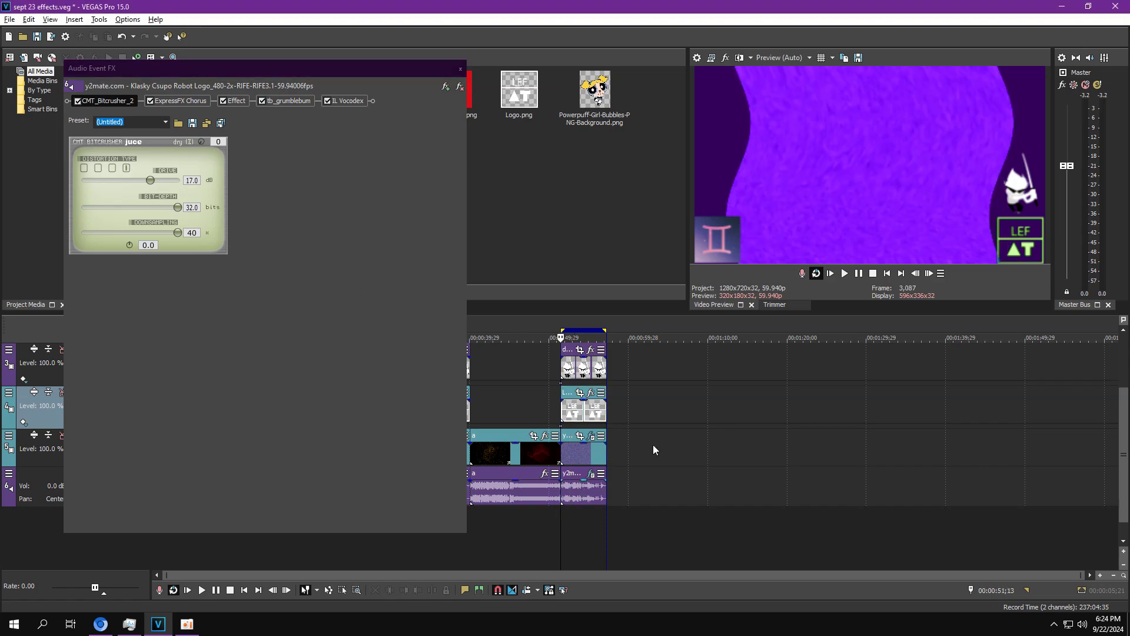
pyautogui.click(859, 274)
# Step: Review the ExpressFX Chorus, Orange Vocoder and tb_grumblebum settings on the last robot logo clip's audio
pyautogui.click(180, 100)
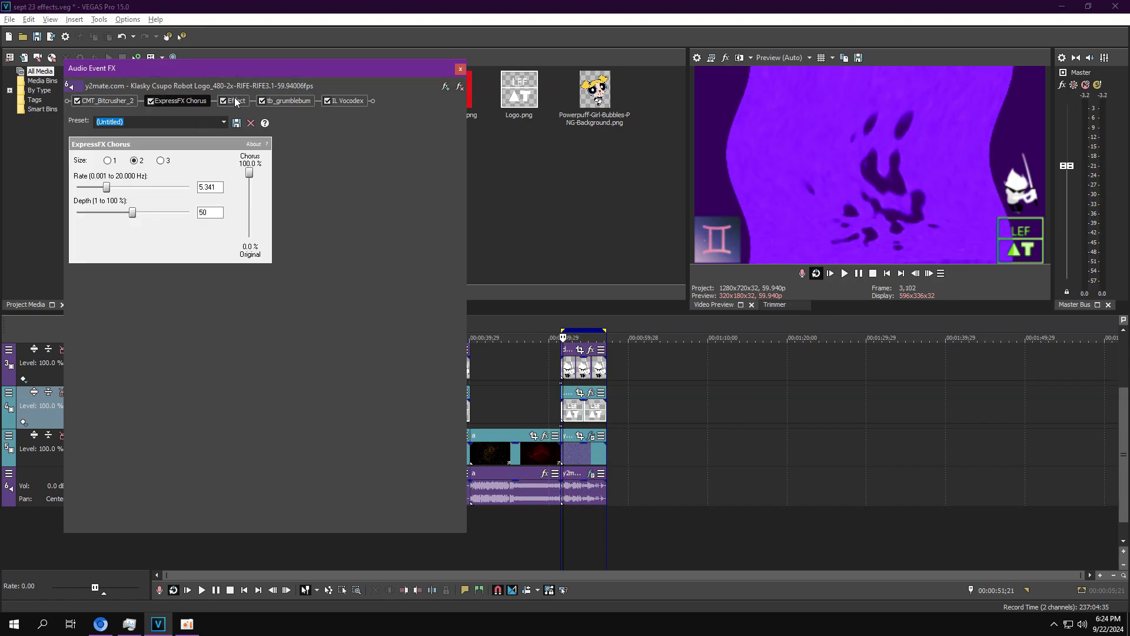
pyautogui.click(236, 100)
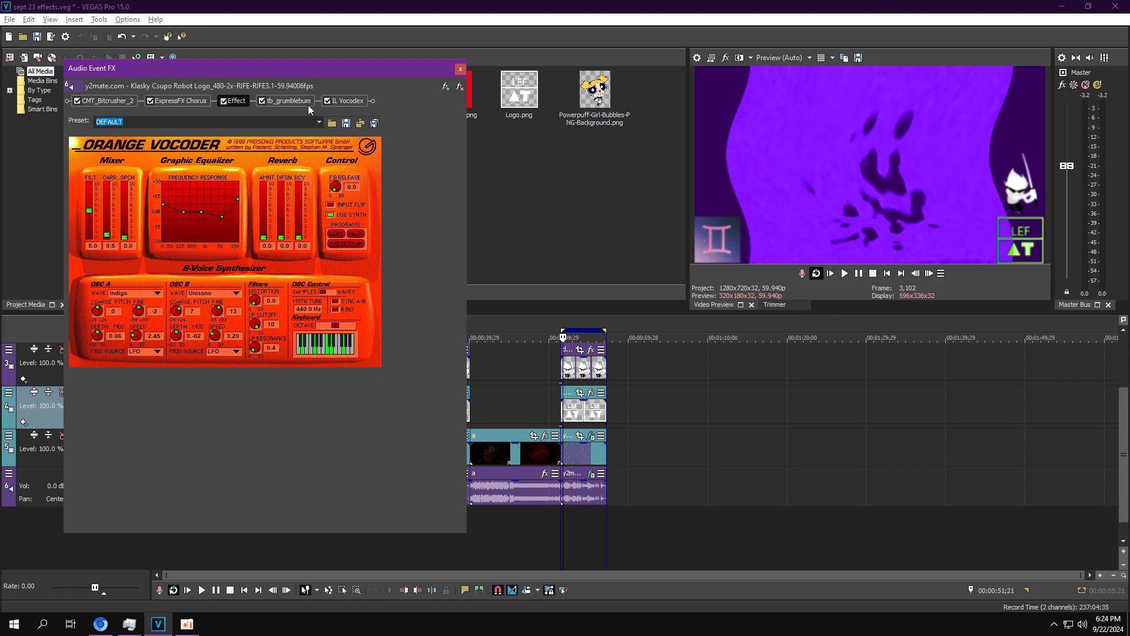
pyautogui.click(308, 104)
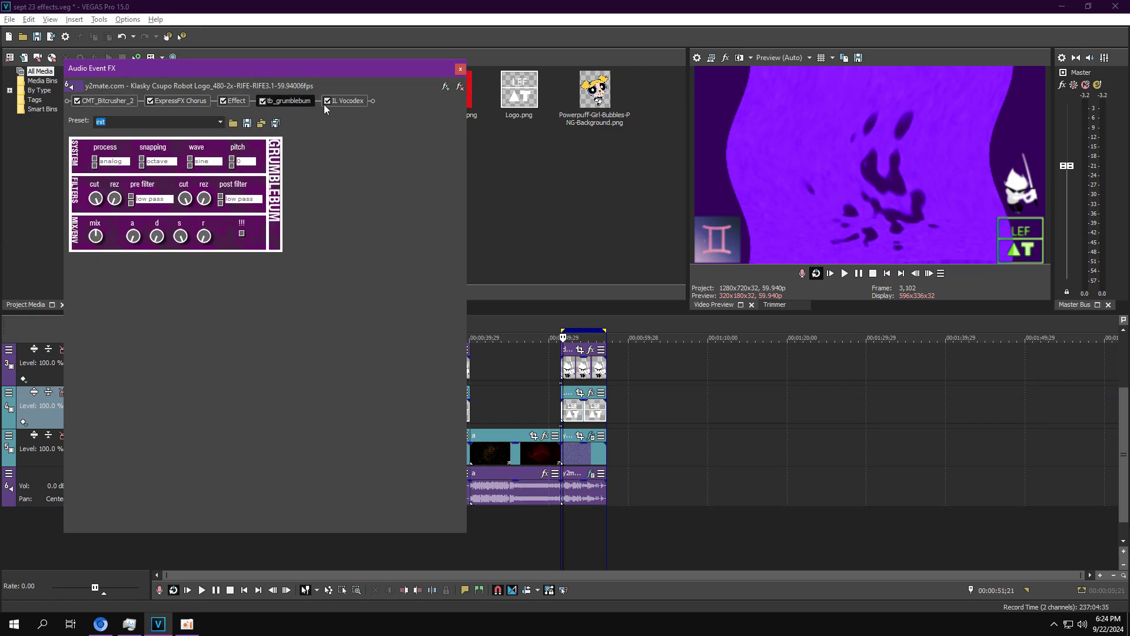
# Step: Return to Orange Vocoder on the last robot logo clip's audio and choose its CRYSTAL preset
pyautogui.click(236, 101)
pyautogui.click(319, 122)
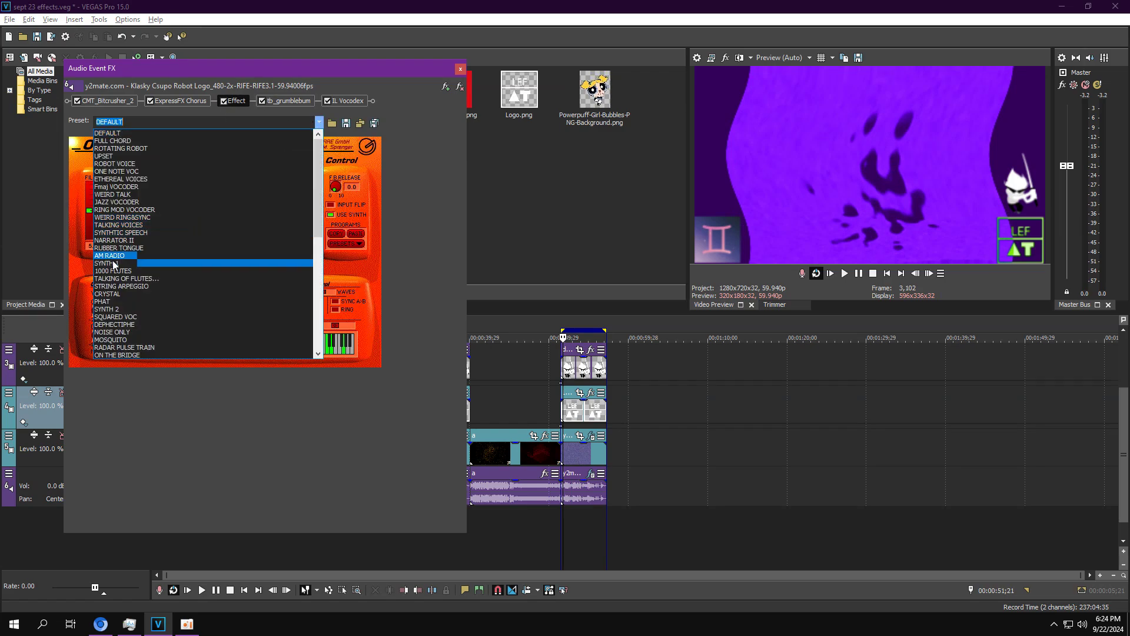
pyautogui.click(122, 294)
# Step: Review tb_grumblebum and IL Vocodex on the last robot logo clip's audio, then close the audio effects window
pyautogui.click(302, 104)
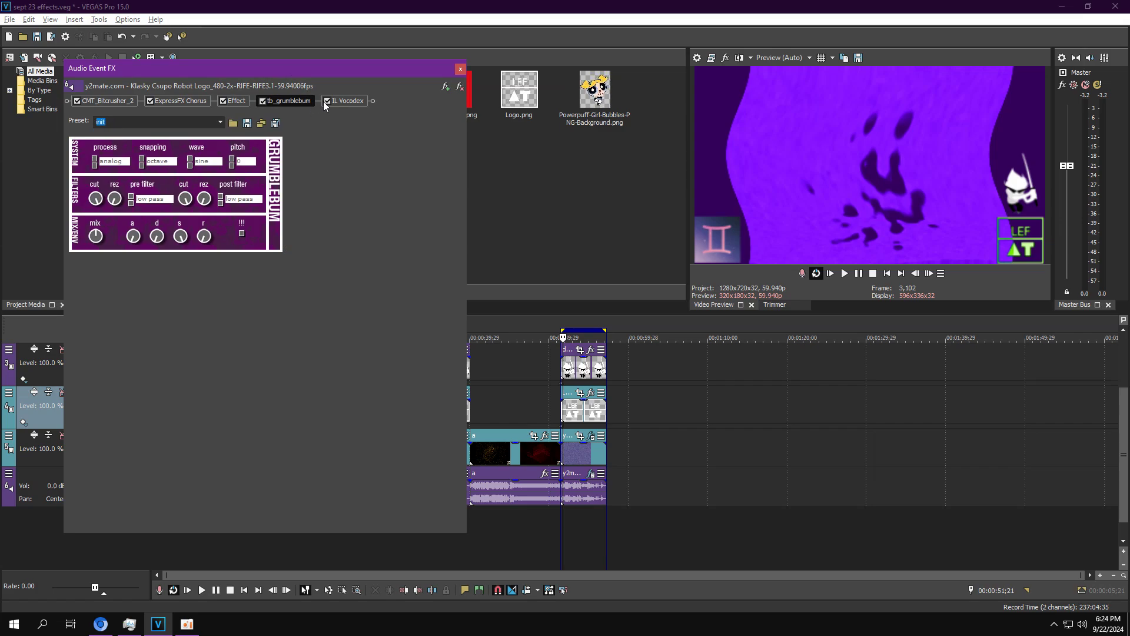
pyautogui.click(337, 101)
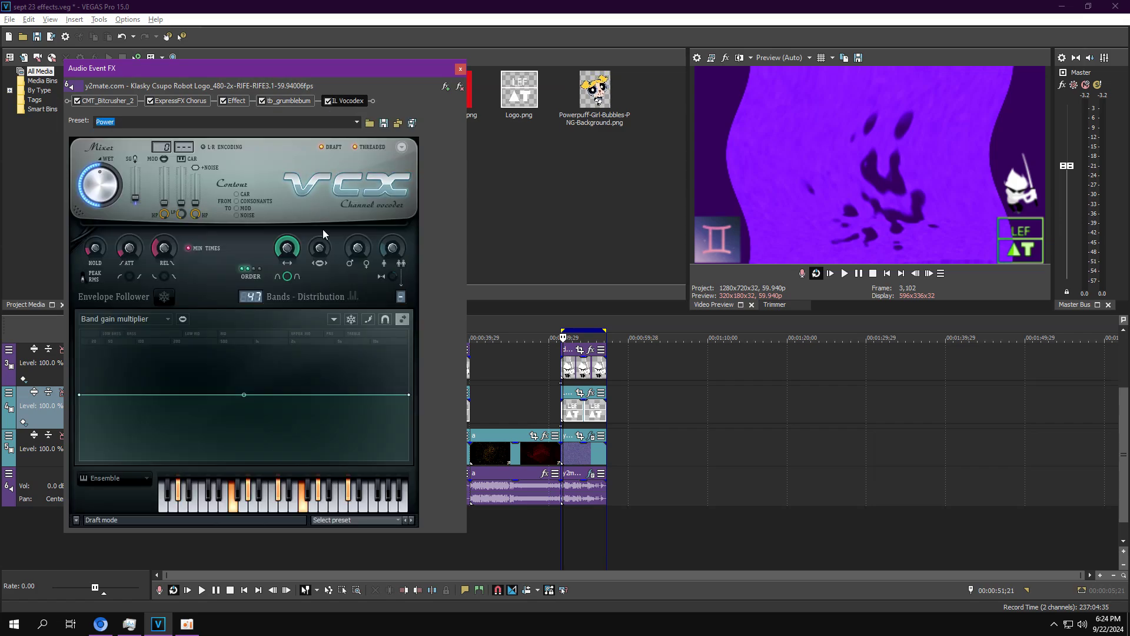
pyautogui.click(461, 70)
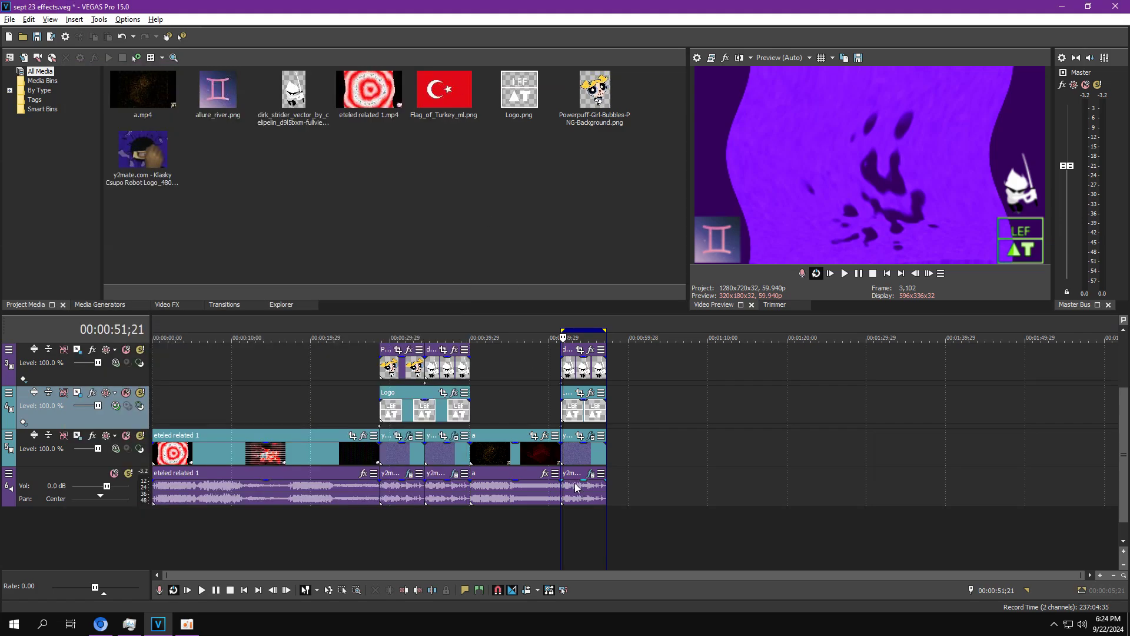
# Step: Play the last robot logo clip from its start to preview the combined effects, then switch to the oCam recorder
pyautogui.click(561, 535)
pyautogui.press('space')
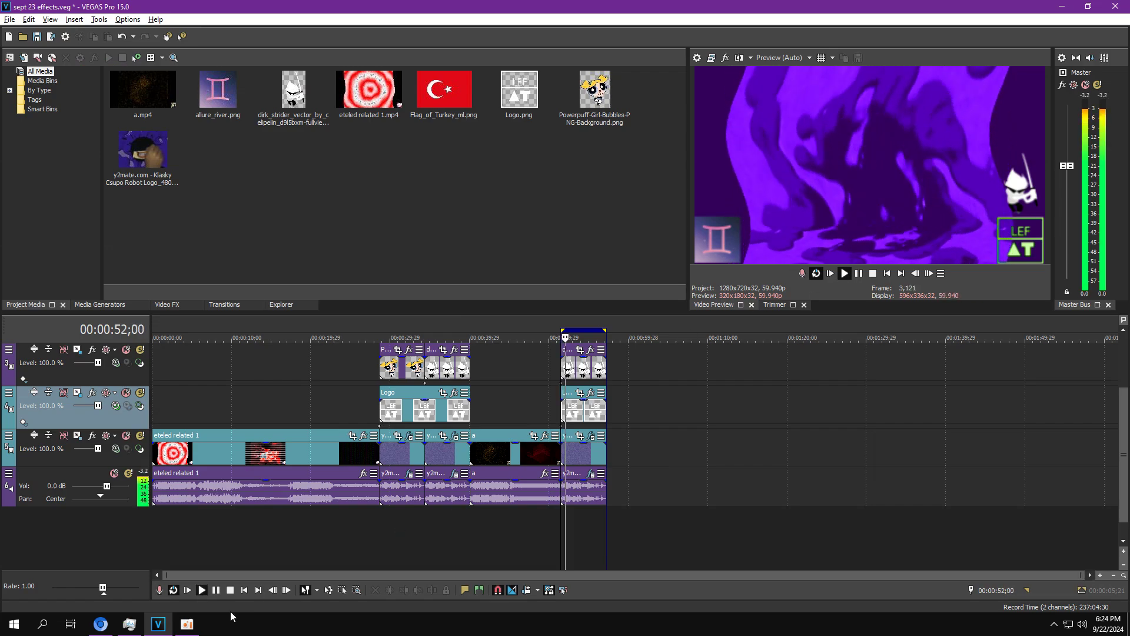
pyautogui.click(187, 630)
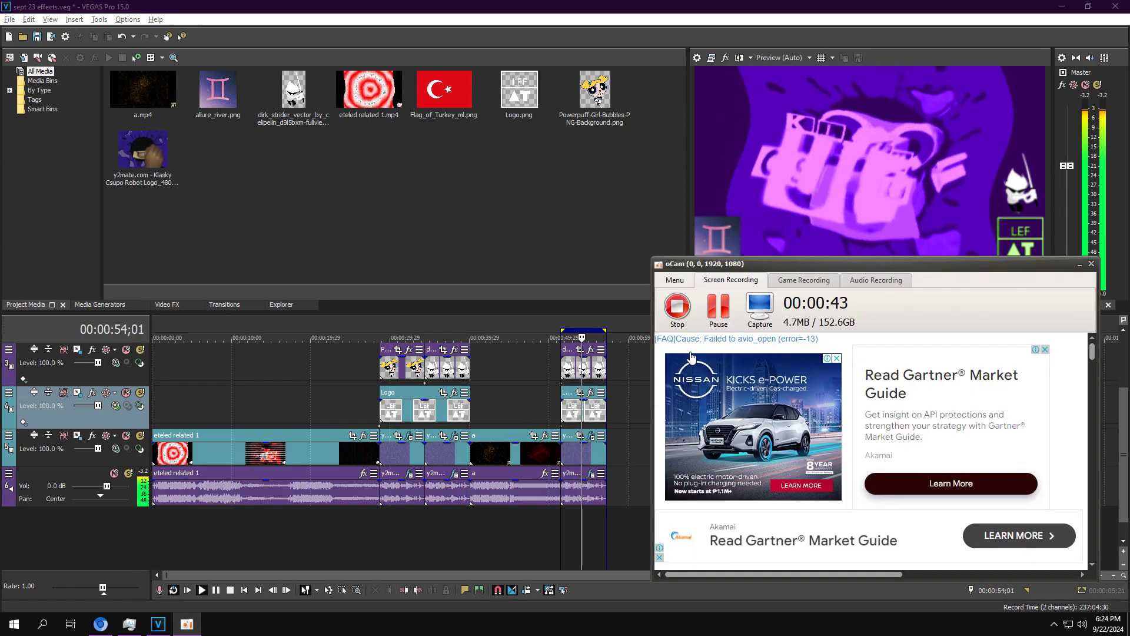